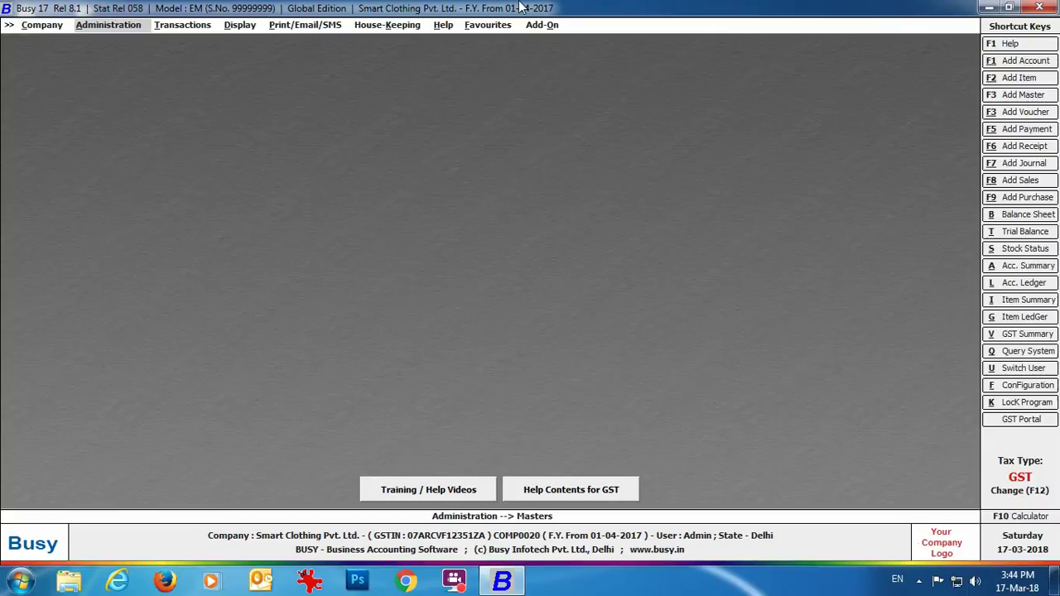
Create a new financial year from 01-04-2018 and confirm it.
click(117, 35)
click(126, 131)
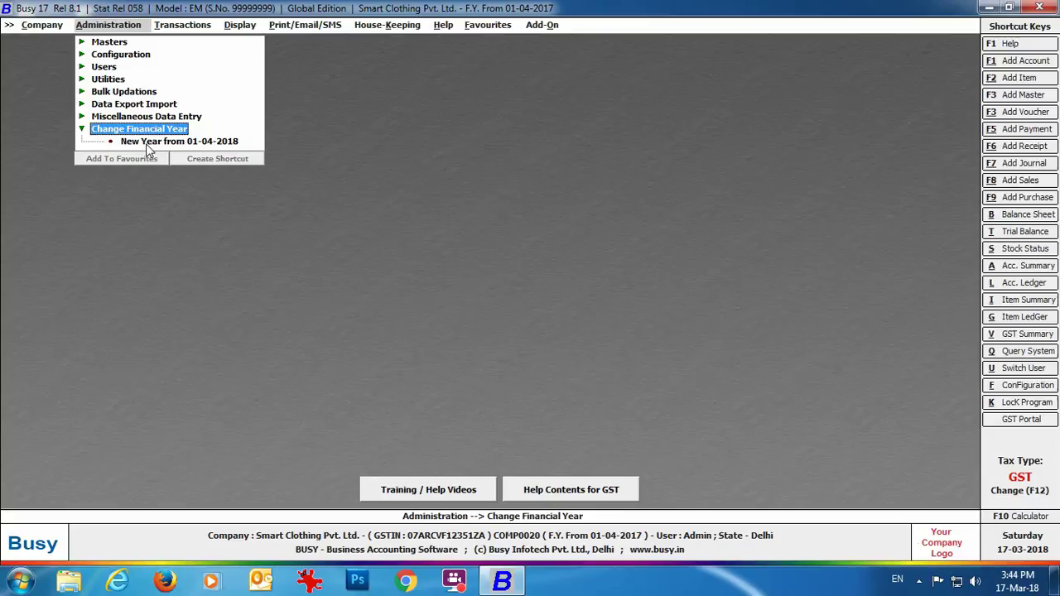
double_click(147, 143)
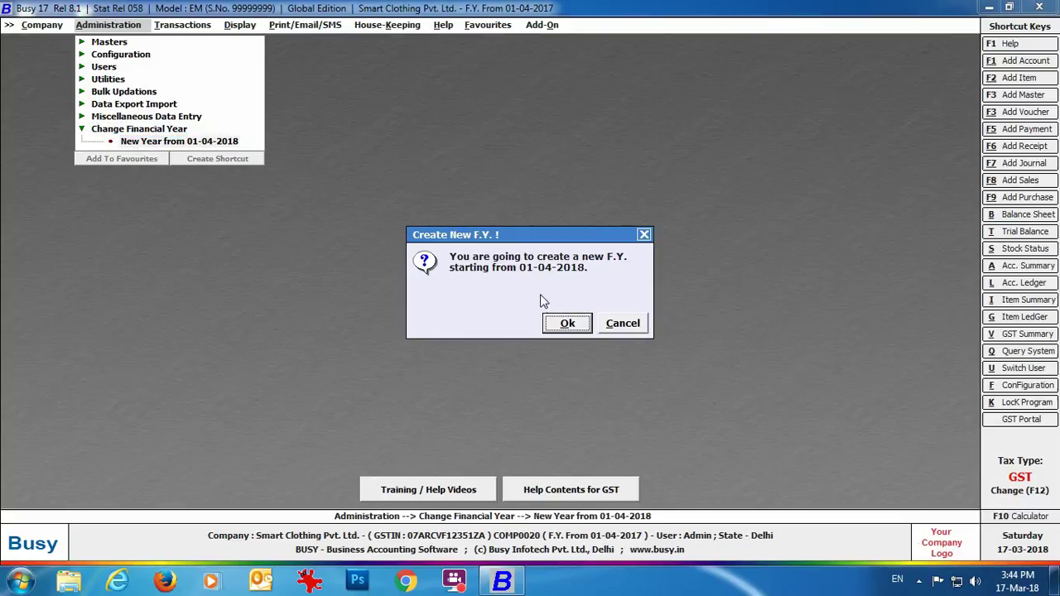
click(580, 325)
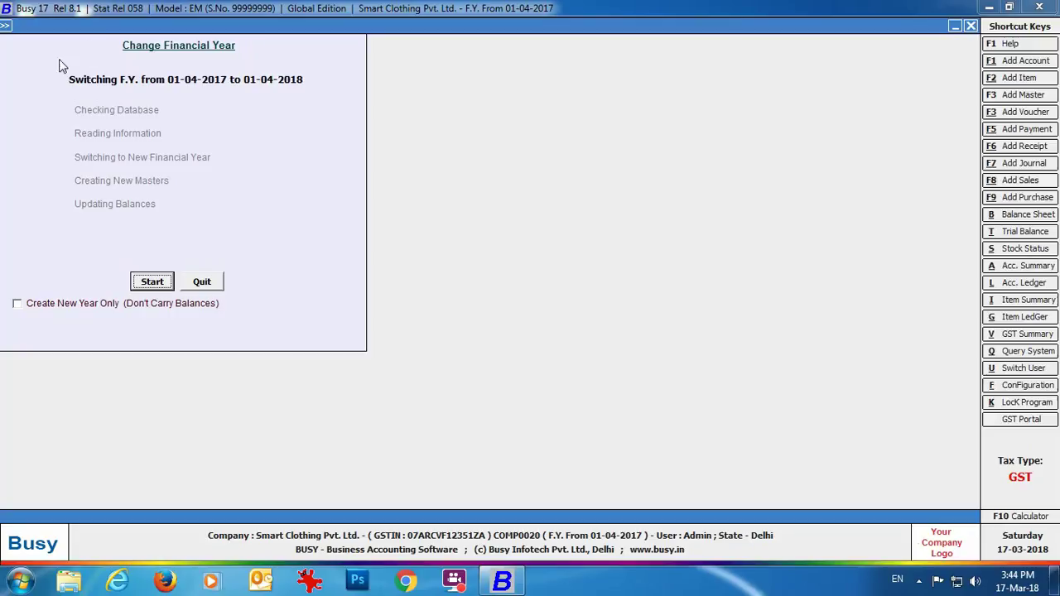
Run the switch to 01-04-2018, keeping bank reconciliation, and acknowledge the successful change.
click(17, 304)
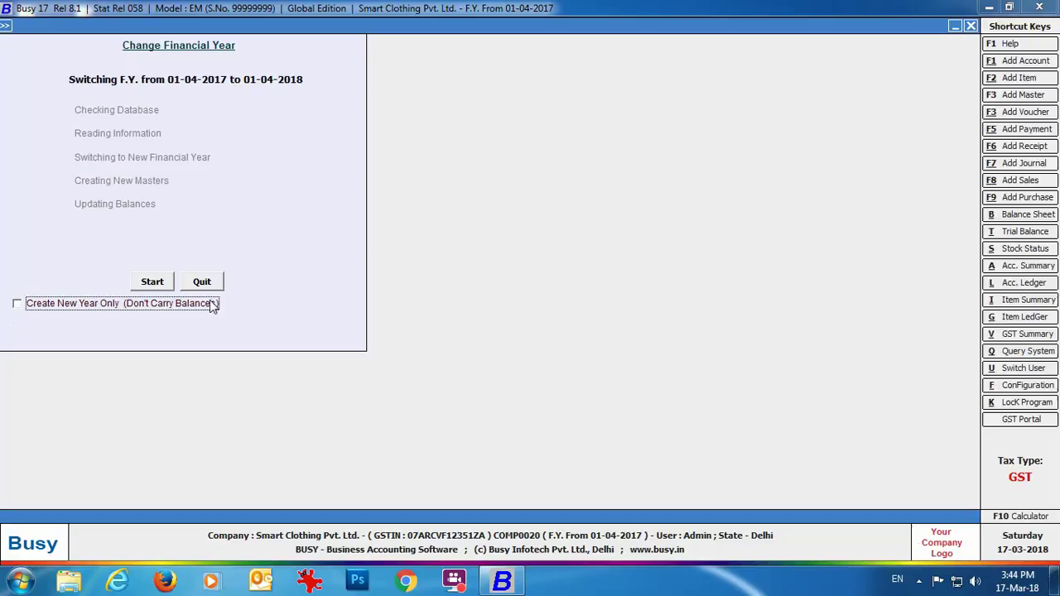
click(152, 282)
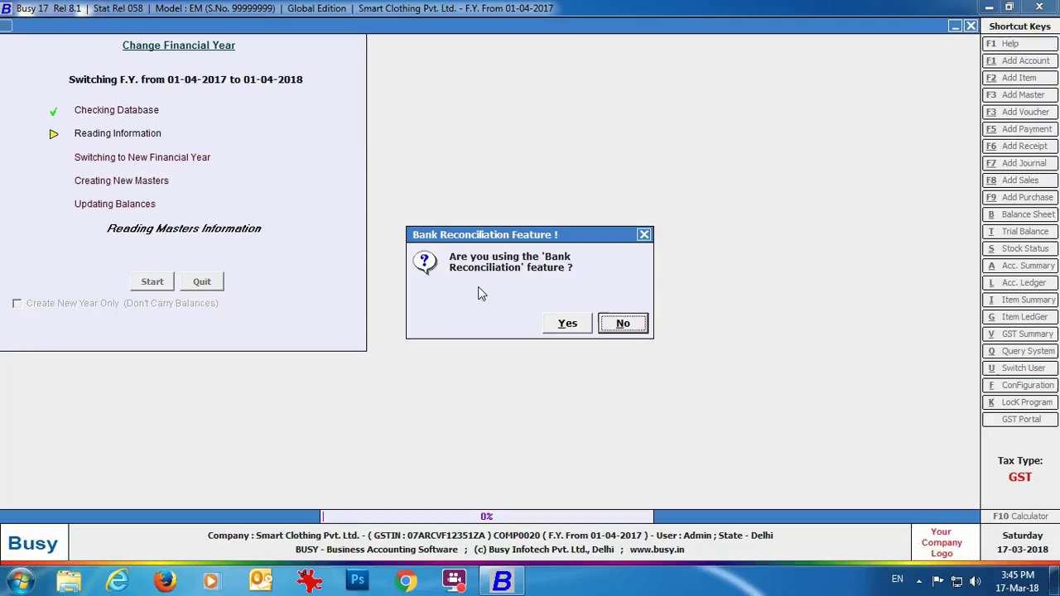
click(567, 323)
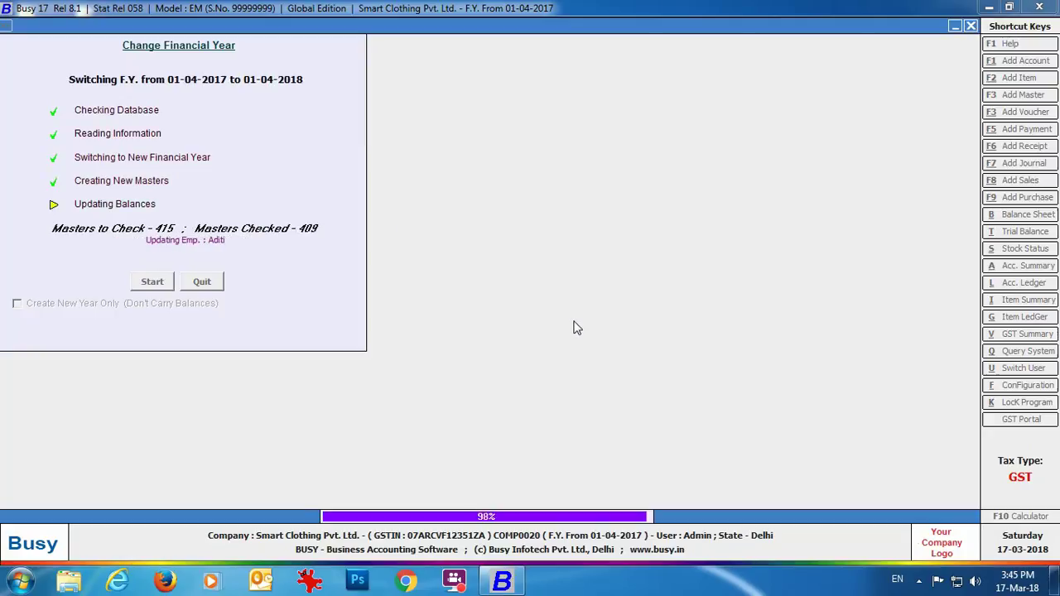
click(622, 321)
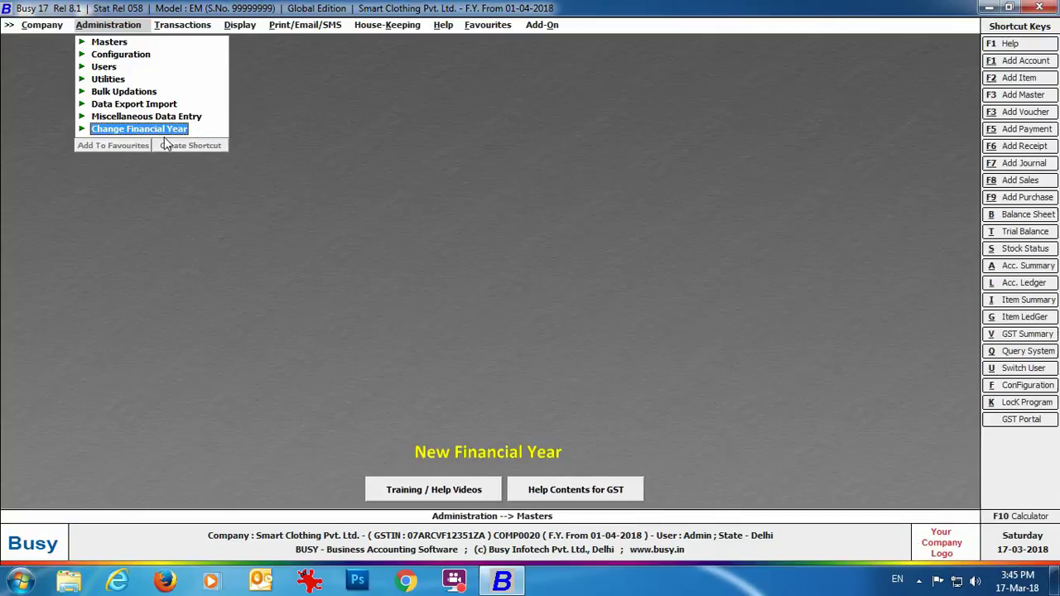
Open Arshia Enterprises' account, verify its 90,856.00 Dr opening balance, and close it unchanged.
click(111, 130)
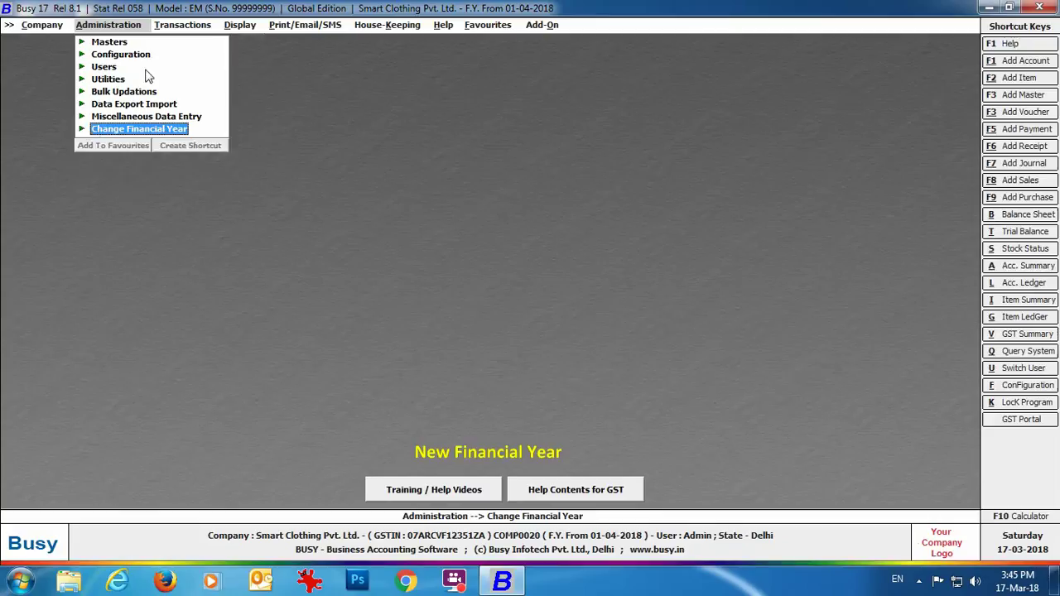
click(107, 28)
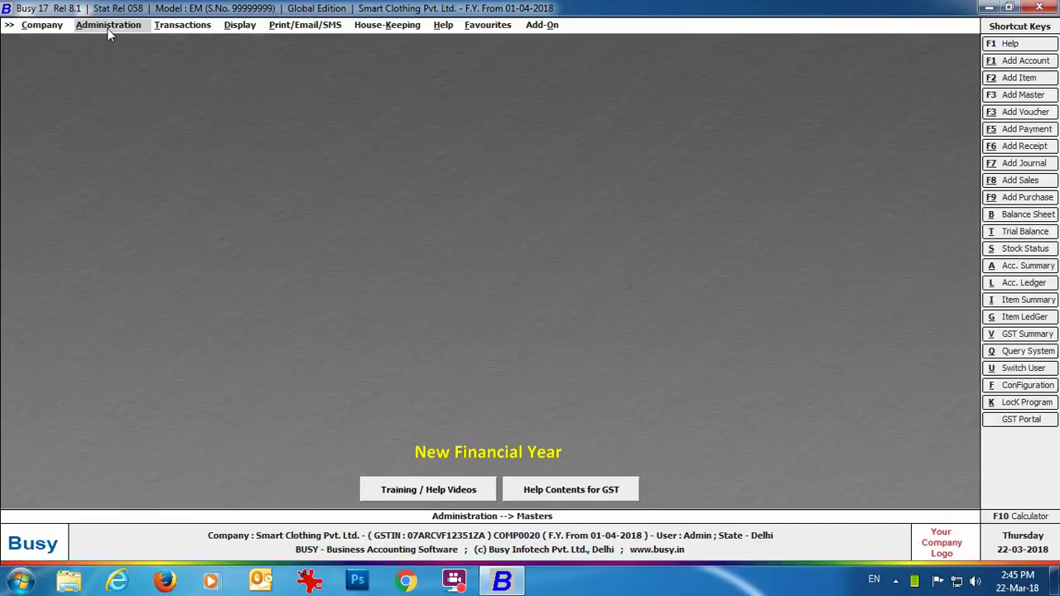
click(106, 28)
click(115, 42)
click(131, 55)
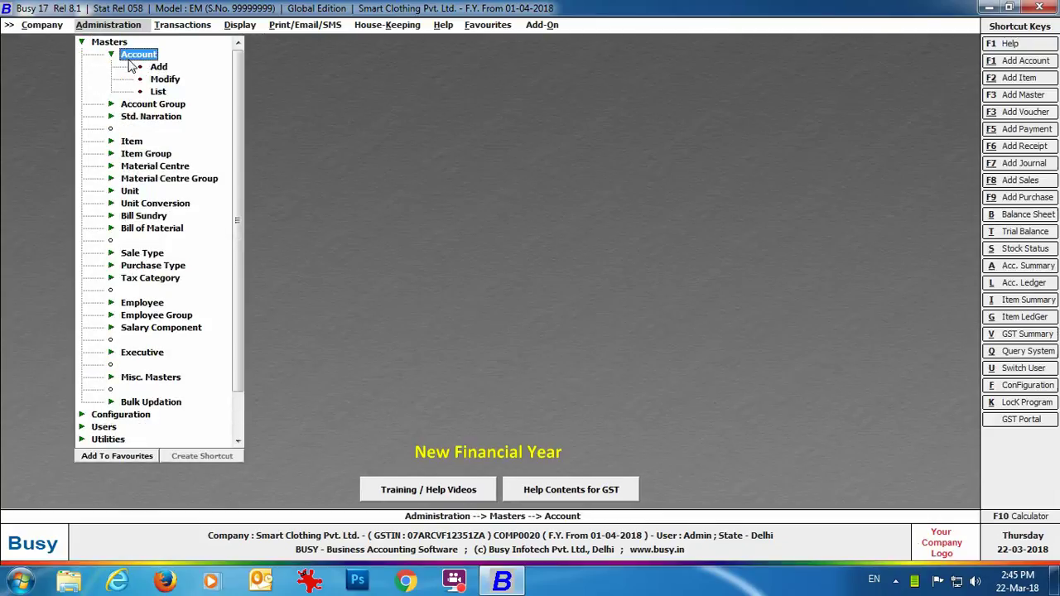
click(159, 79)
text(ars)
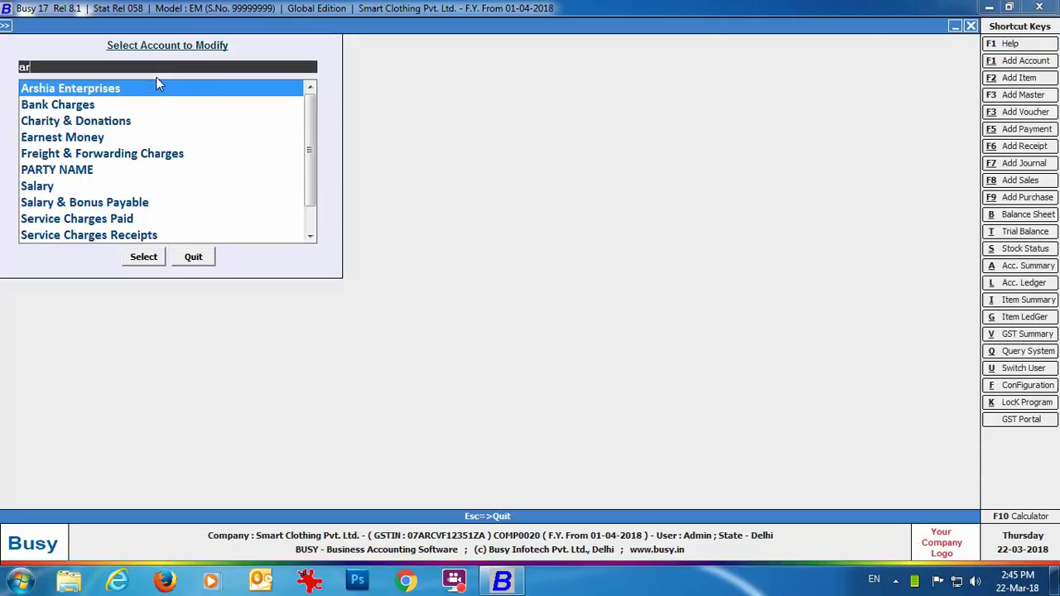
key(Return)
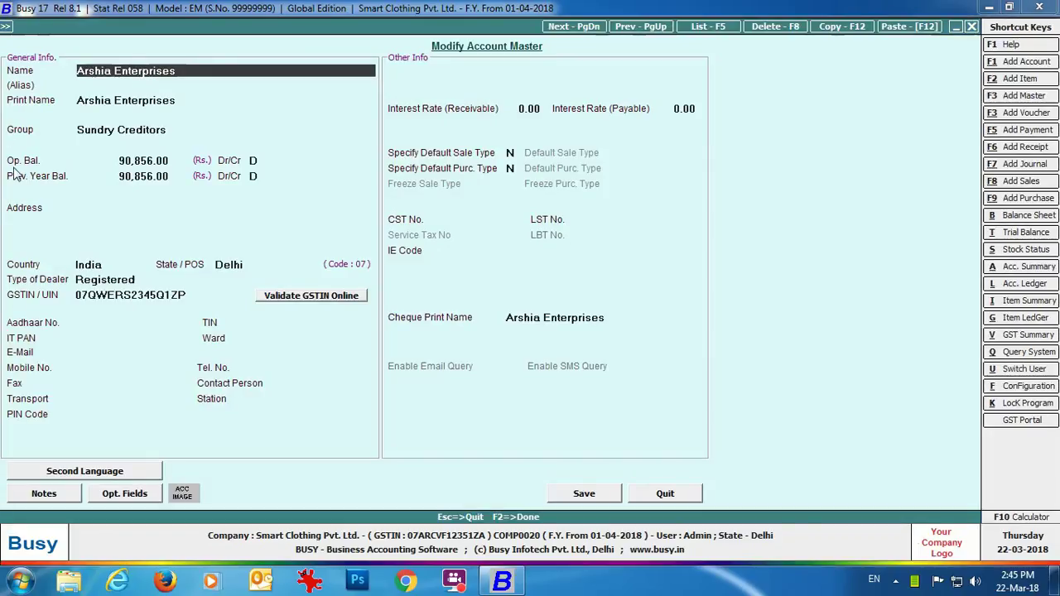
key(Return)
key(Return)
key(Return)
key(Return)
key(Return)
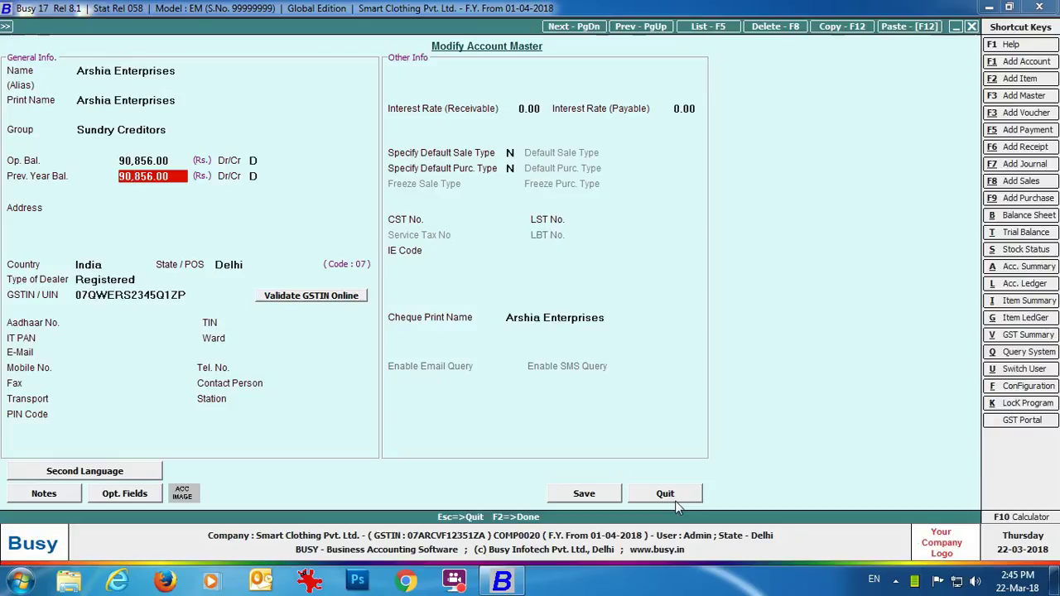
click(666, 493)
key(Escape)
key(Escape)
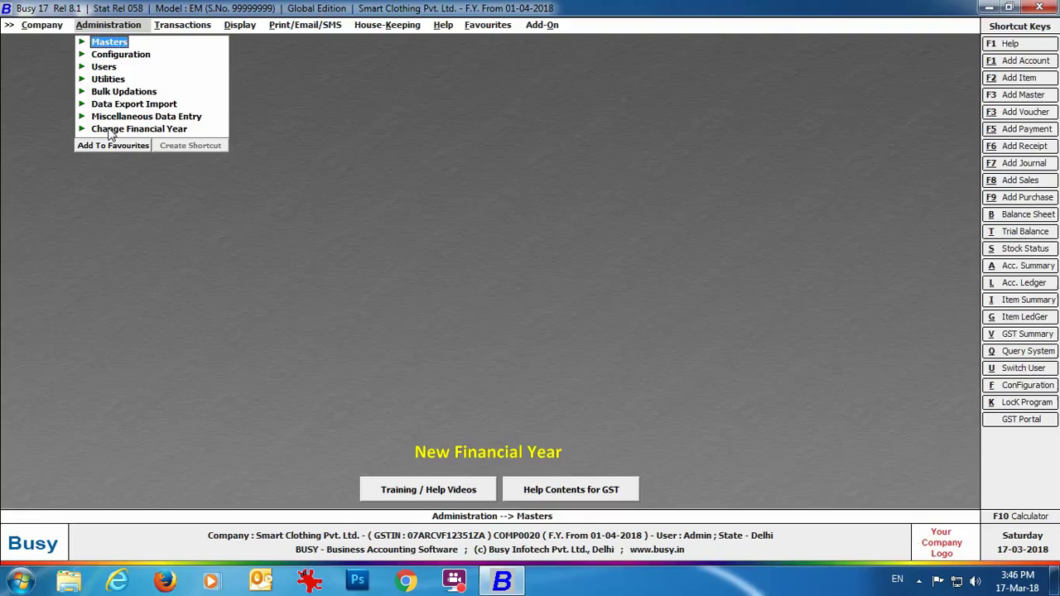
Expand Change Financial Year to list the 01-04-2017 and 01-04-2019 years.
click(139, 129)
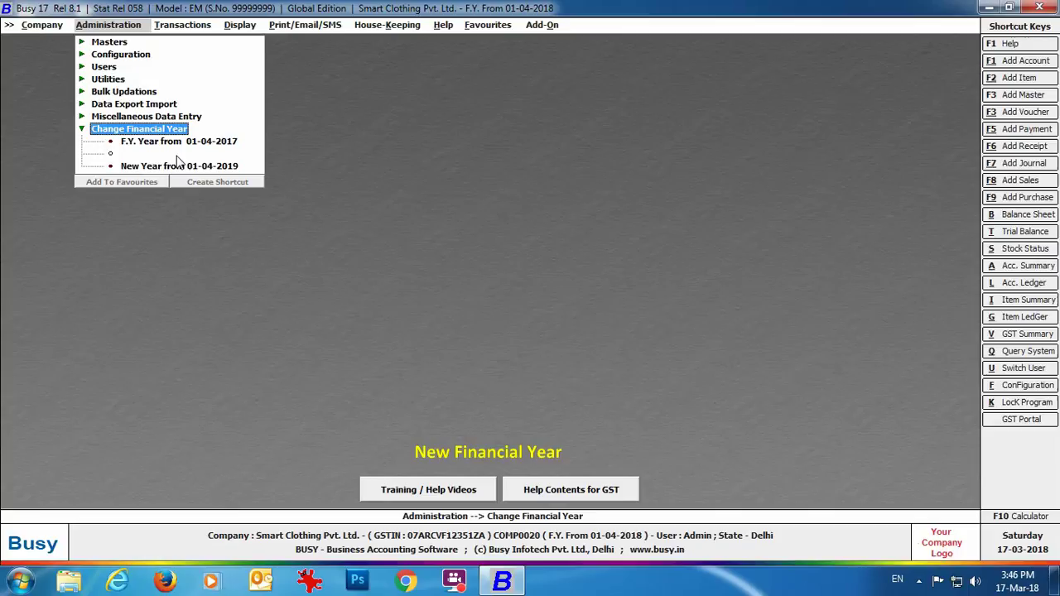
Switch to F.Y. 01-04-2017 and add a Registered ICICI account under Bank Accounts with its GSTIN.
click(177, 144)
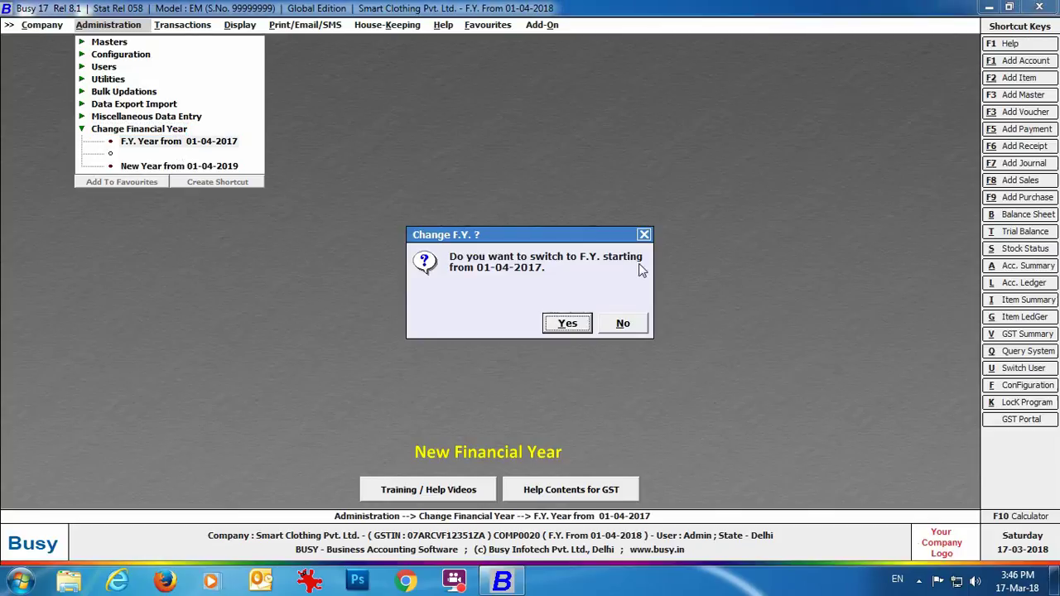
click(580, 330)
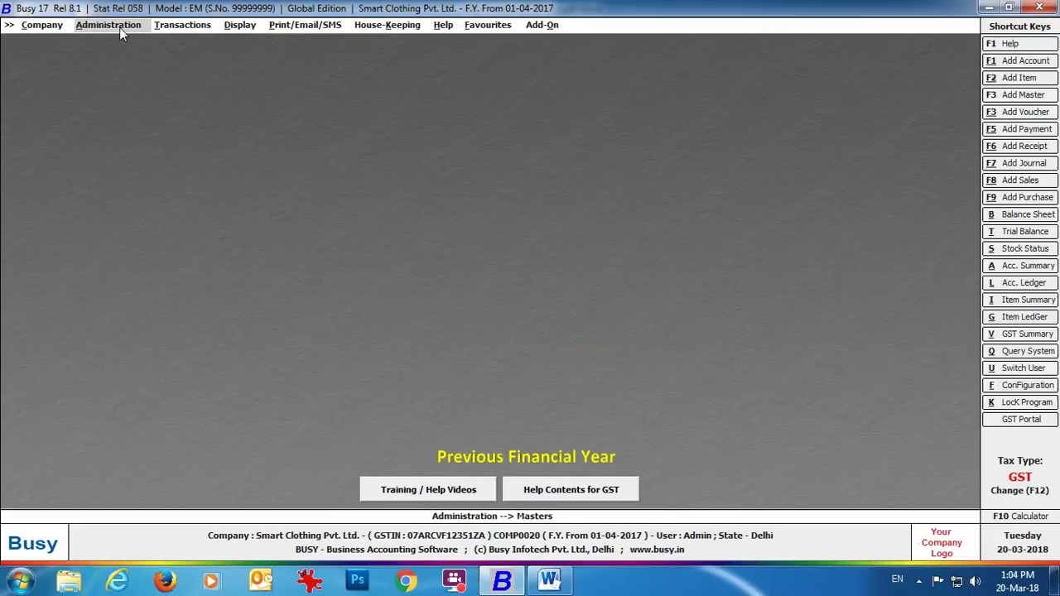
click(109, 25)
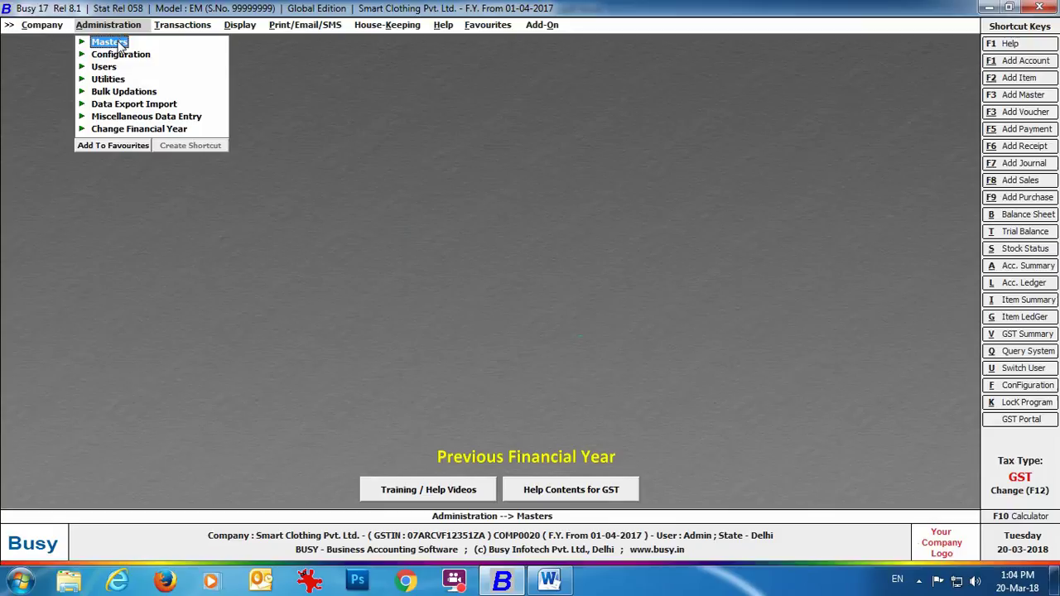
click(119, 43)
click(137, 55)
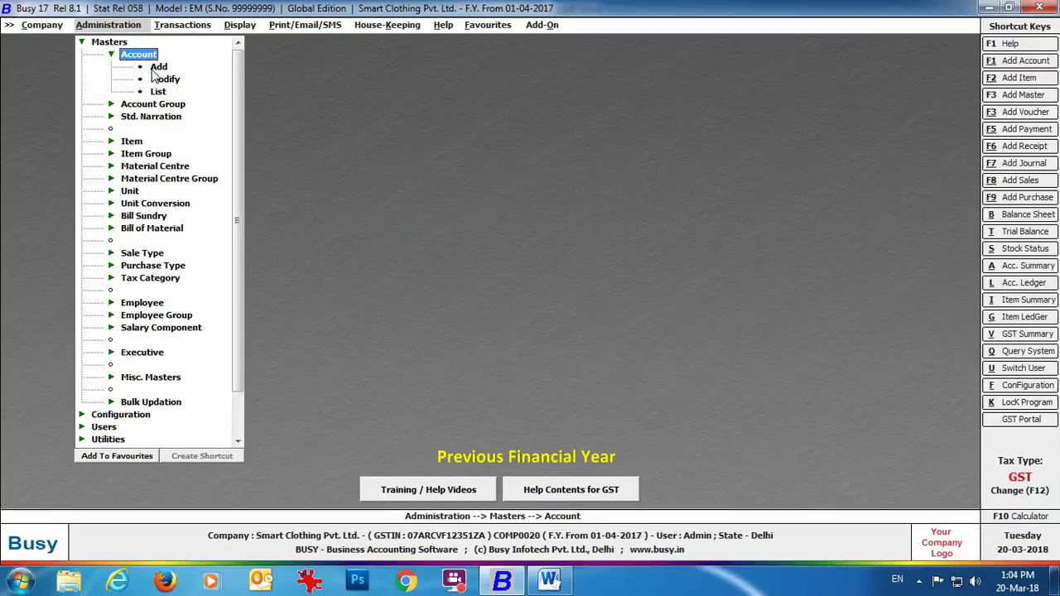
click(158, 67)
text(ICICI)
key(Return)
key(Return)
key(Return)
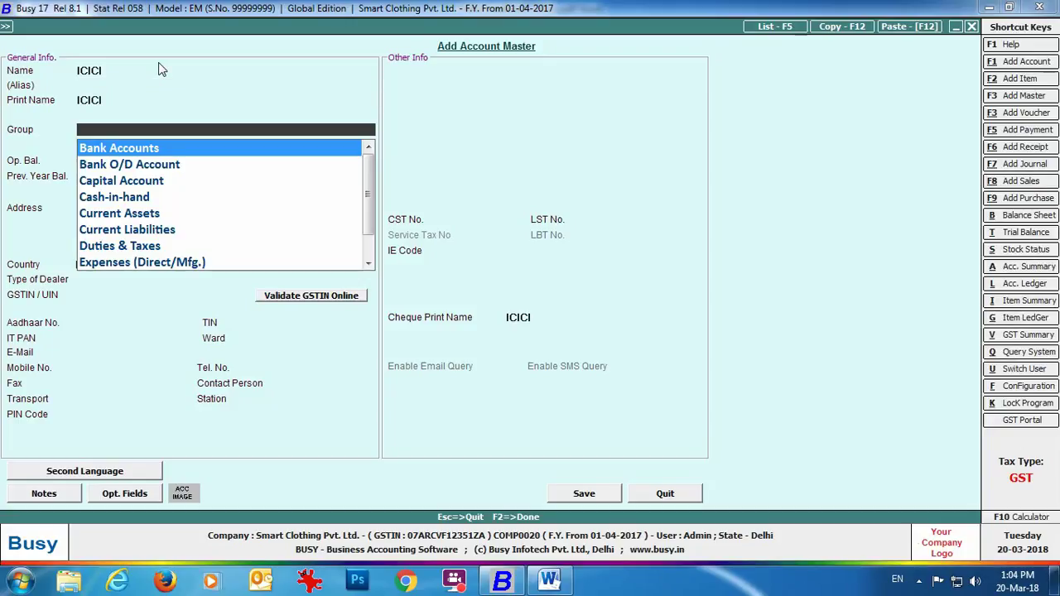
key(Return)
key(Return)
click(105, 279)
click(114, 294)
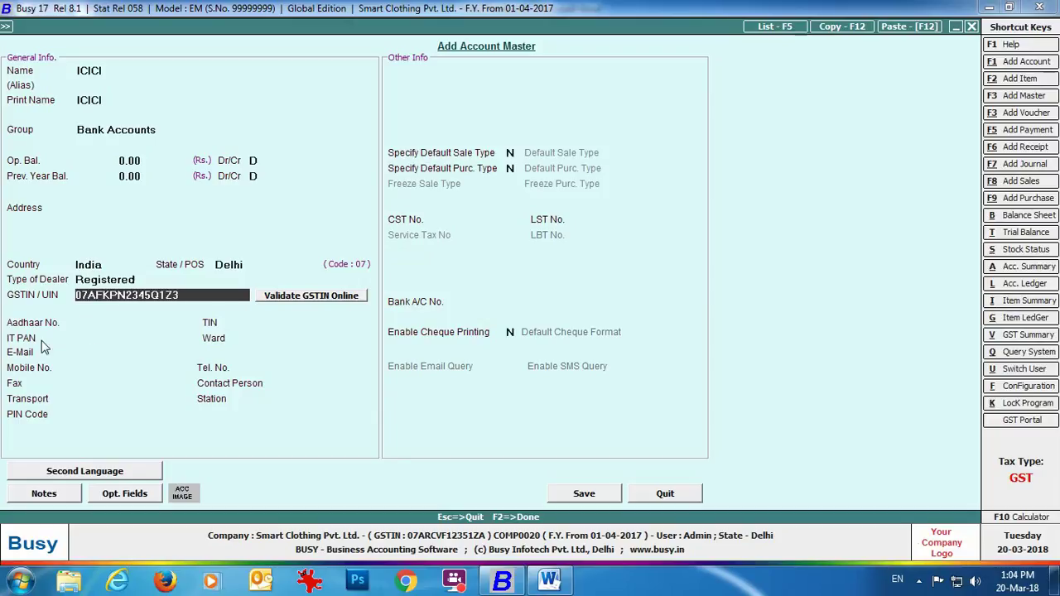
key(F2)
key(Return)
key(Escape)
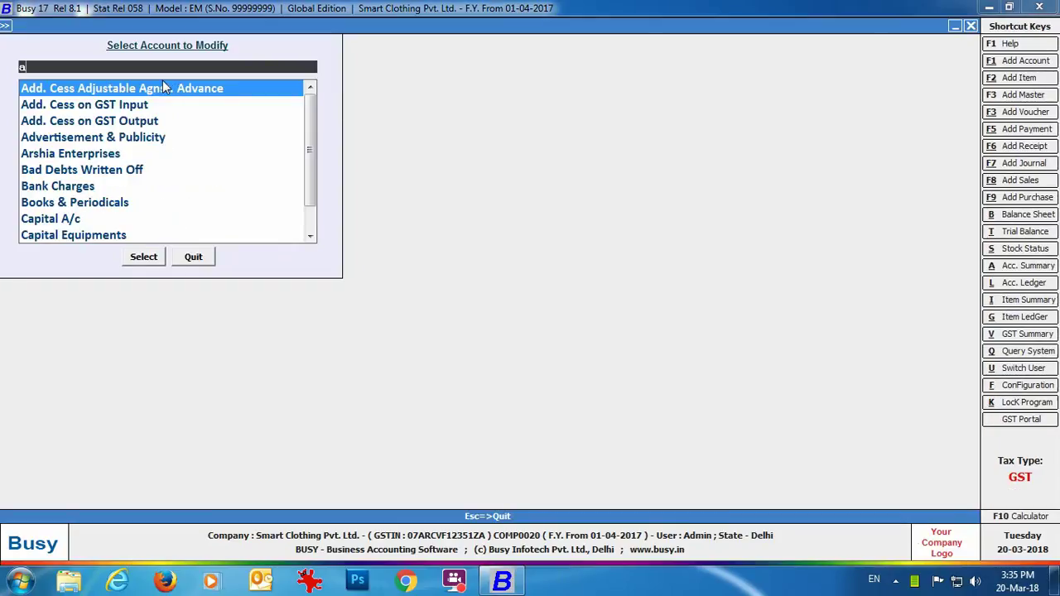
Change Arshia Enterprises' address to 234, Times Building, Cannaught Place, New Delhi - 110001 and save.
text(arshi)
key(Return)
click(125, 208)
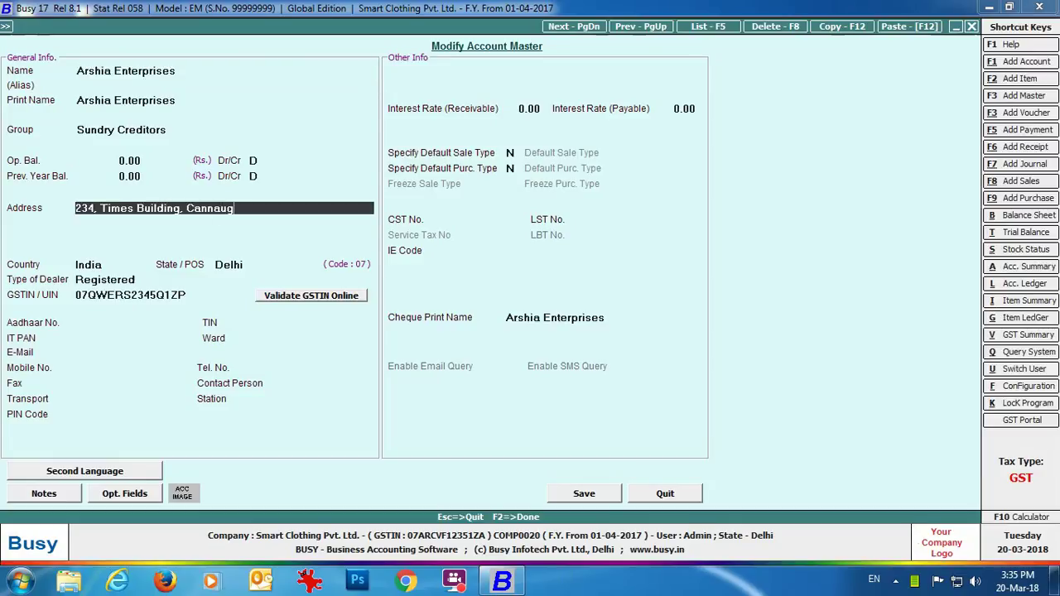
key(Return)
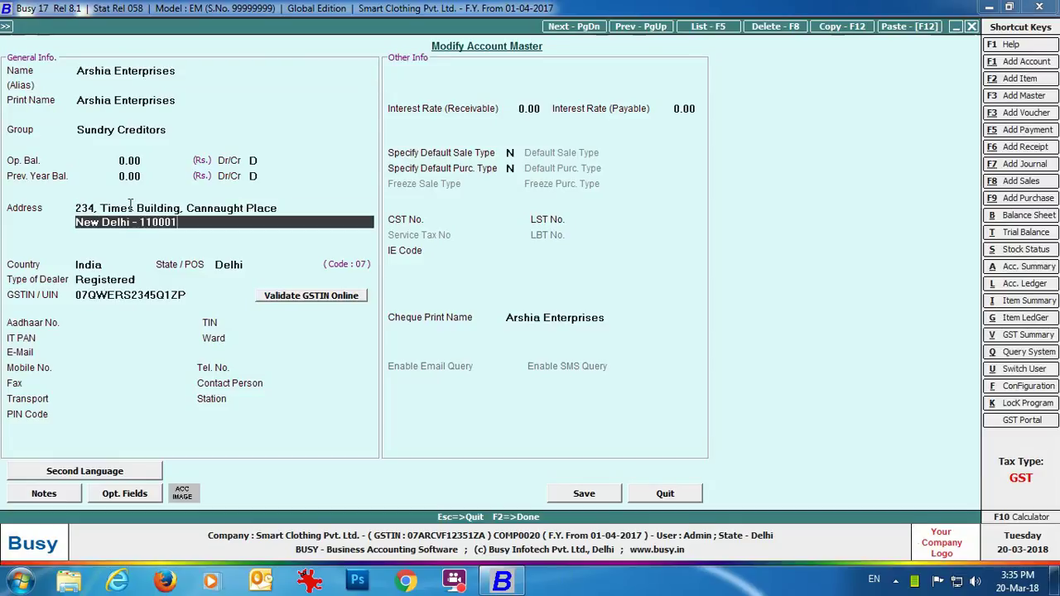
click(579, 495)
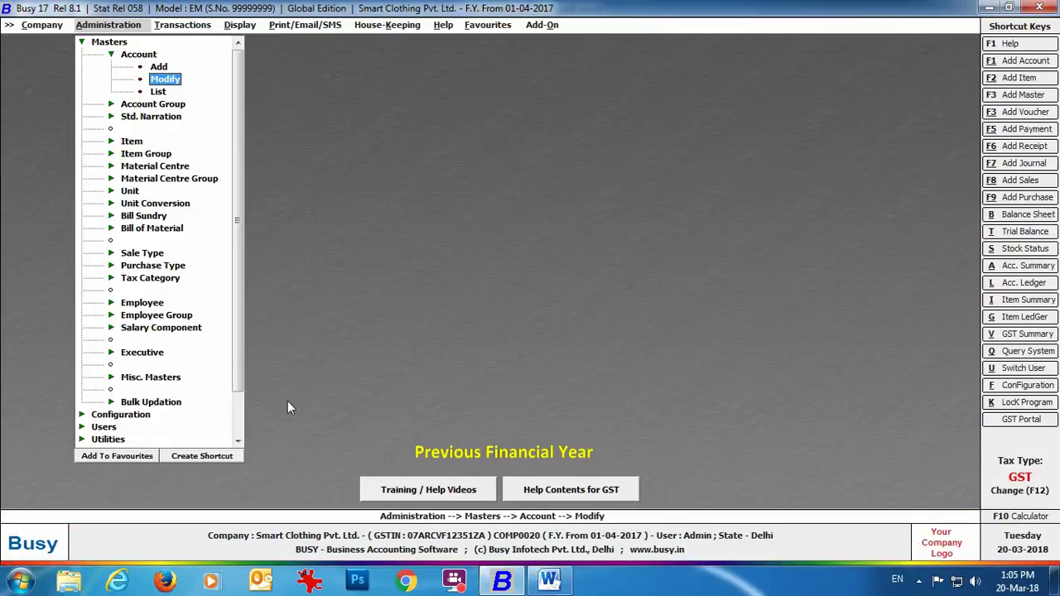
Change the Waist Coats quantity on sales voucher 2202 to 10 and save without printing.
click(182, 24)
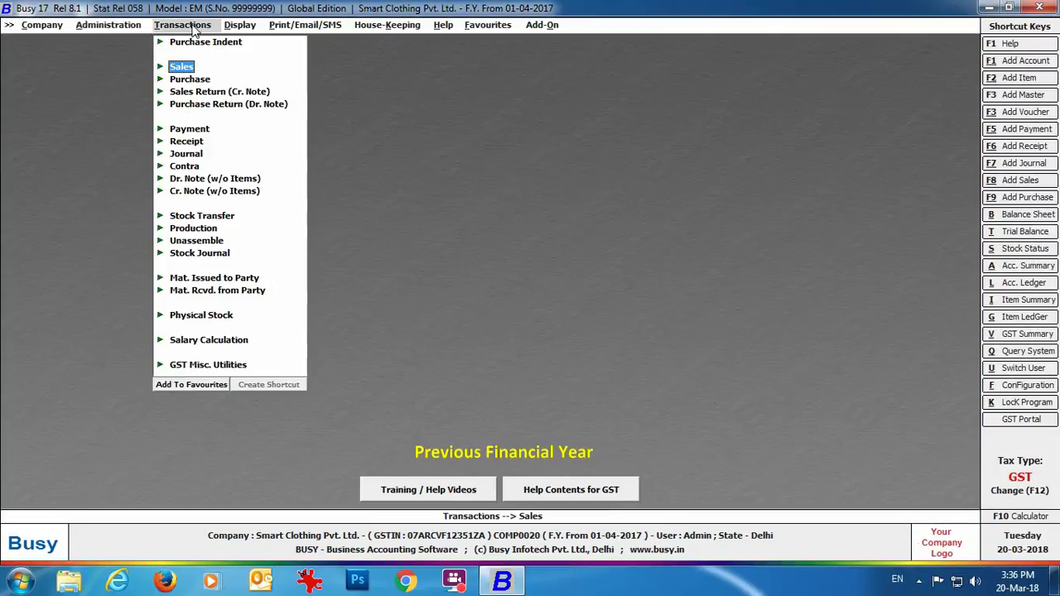
click(180, 67)
click(214, 92)
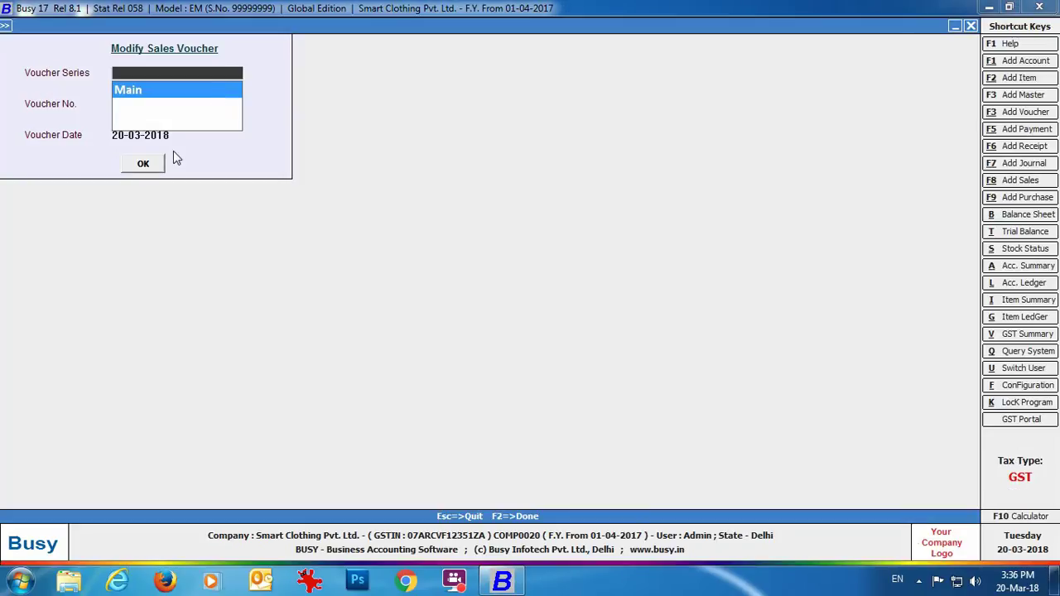
click(146, 164)
click(146, 164)
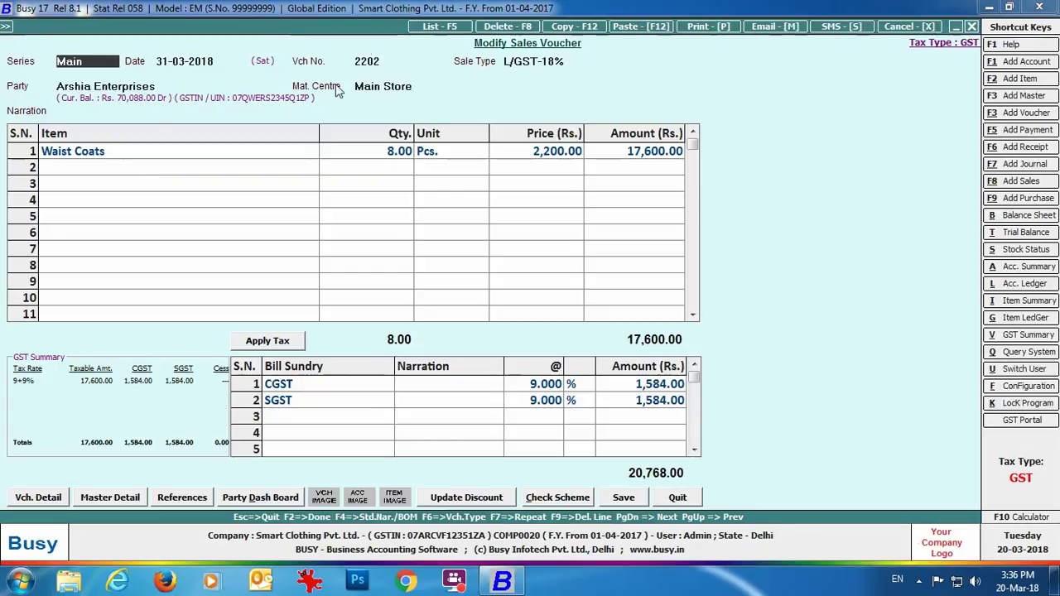
click(360, 157)
text(10)
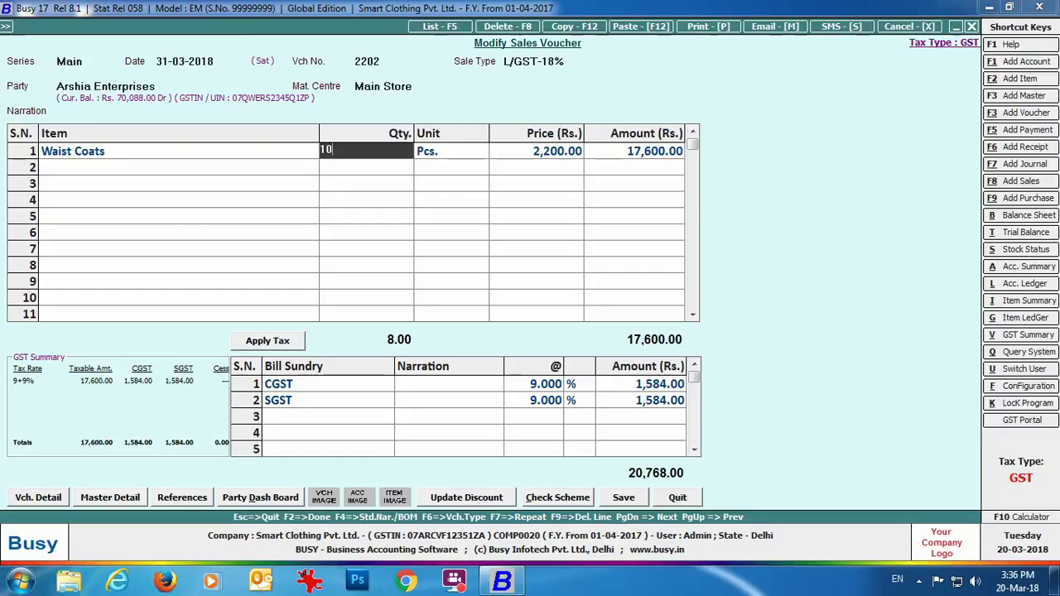
key(F2)
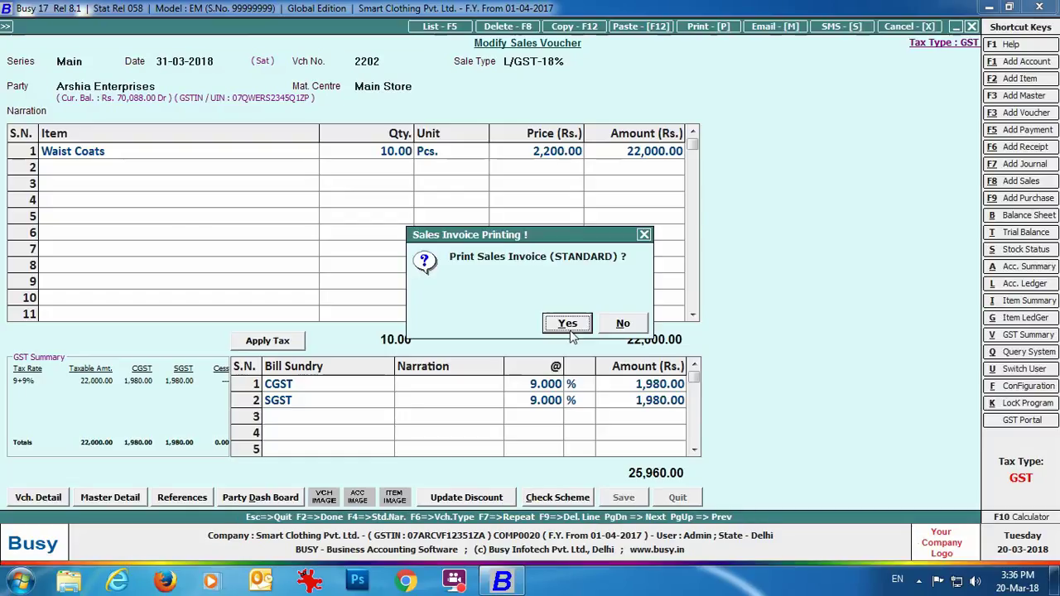
click(622, 327)
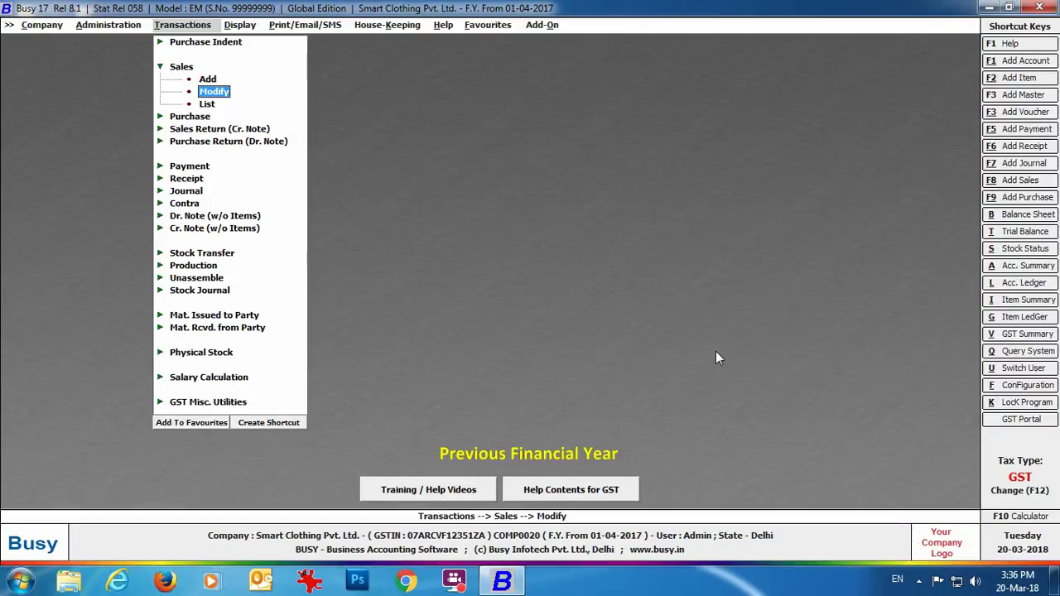
click(239, 25)
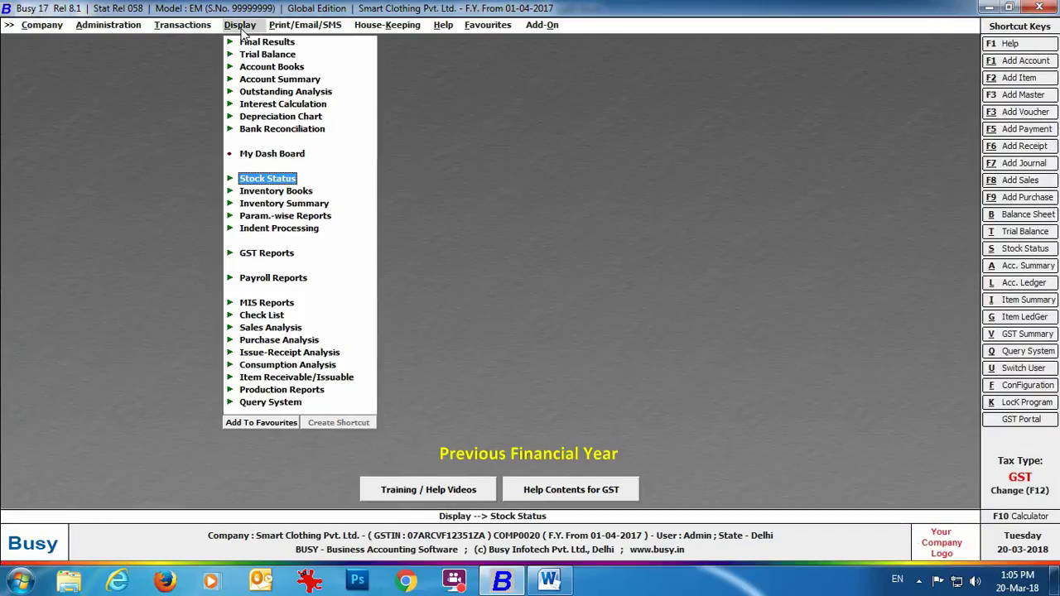
click(272, 66)
click(284, 92)
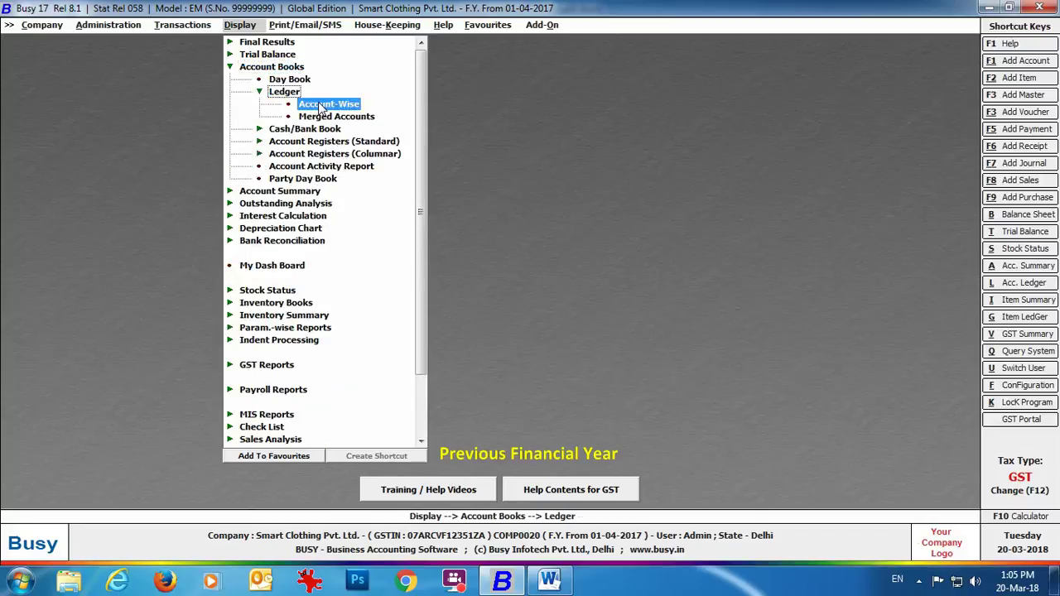
click(319, 106)
click(461, 317)
click(473, 300)
text(ars)
key(Return)
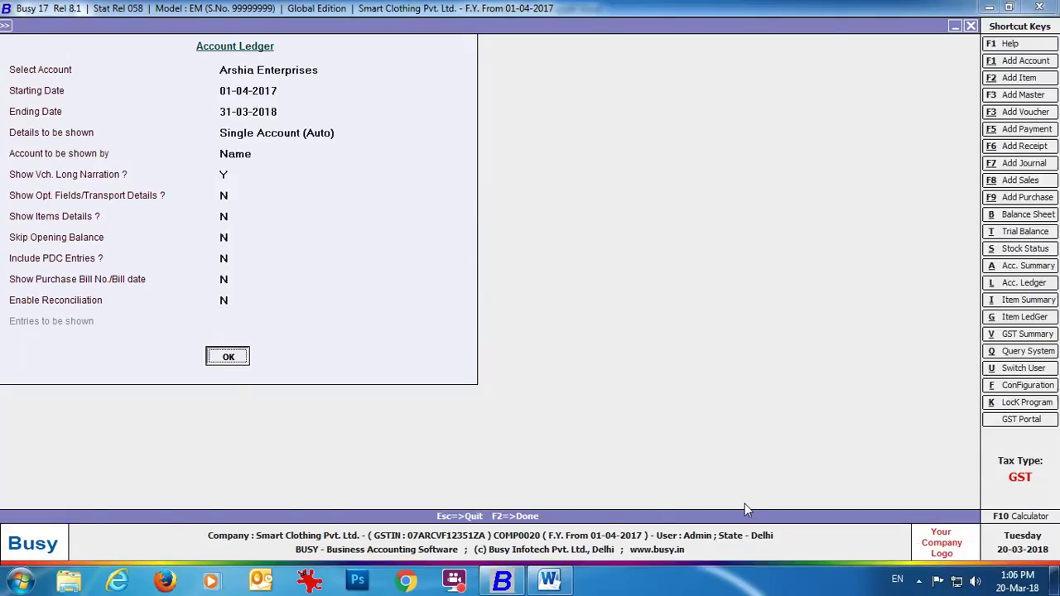
click(228, 356)
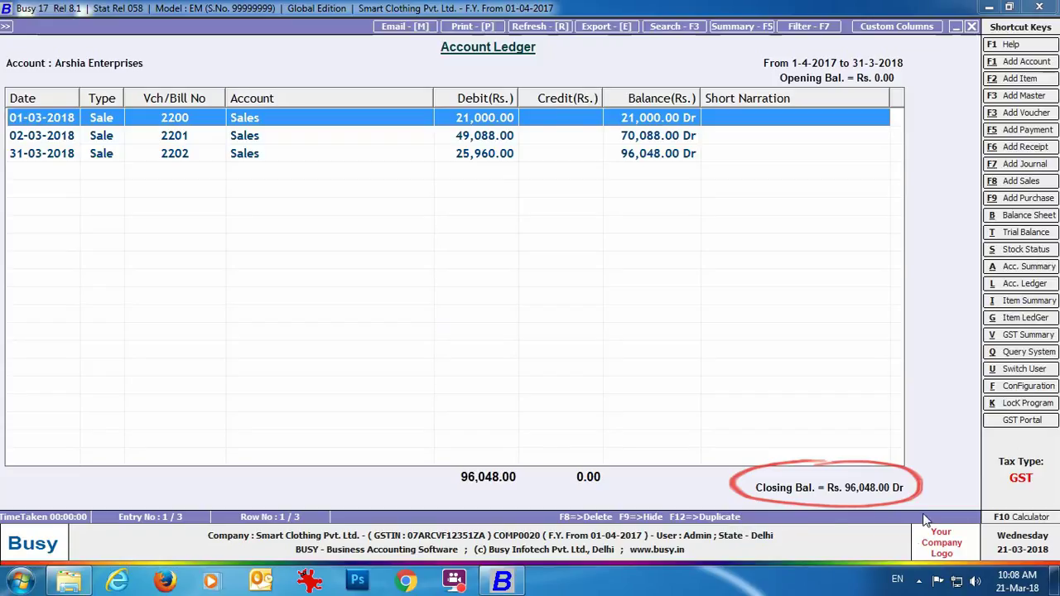
key(Escape)
text(sales)
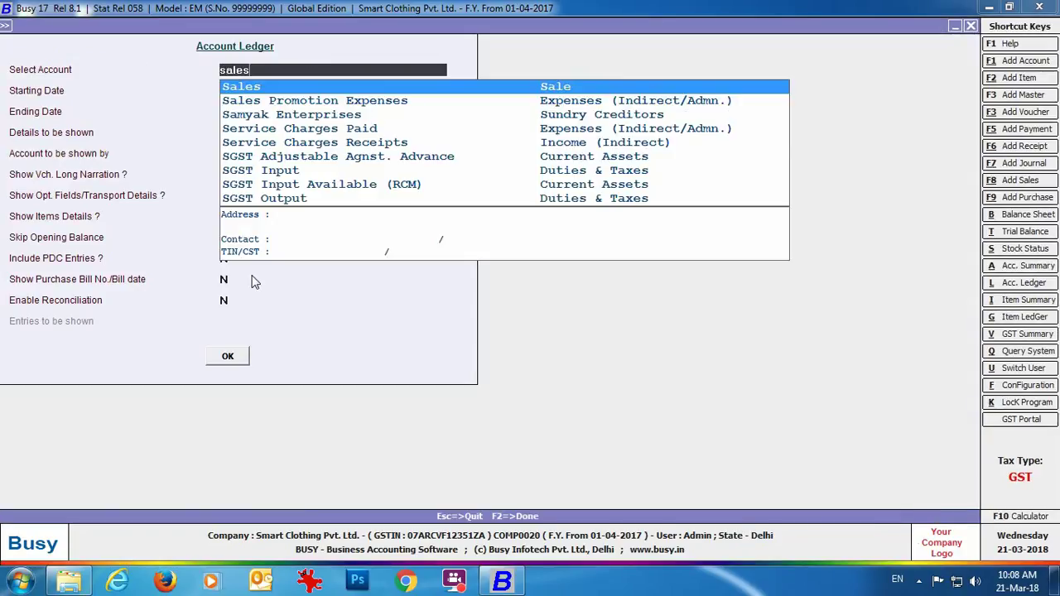
key(Return)
click(212, 361)
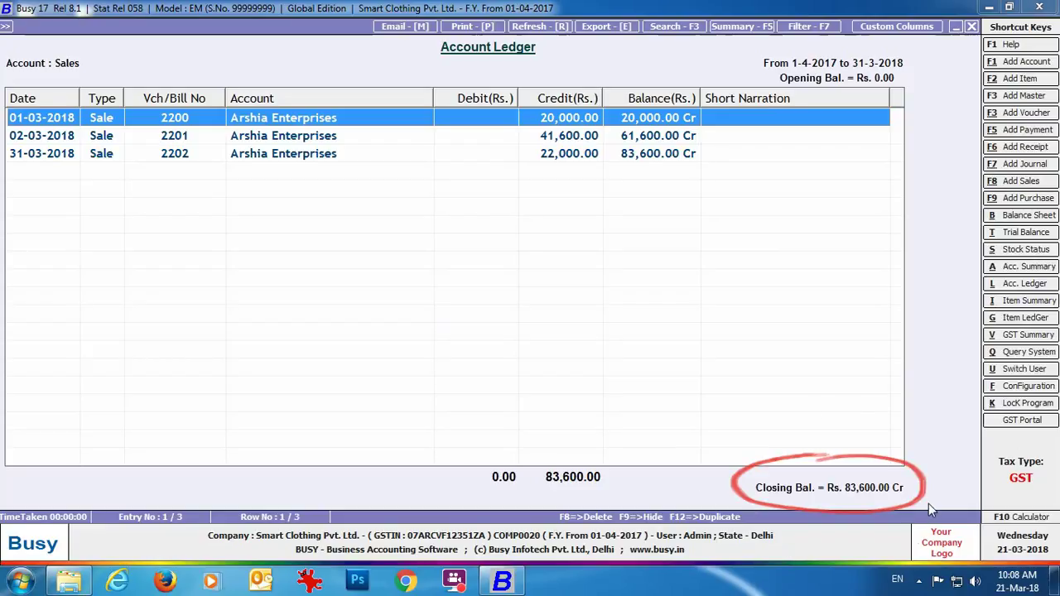
key(Escape)
key(Escape)
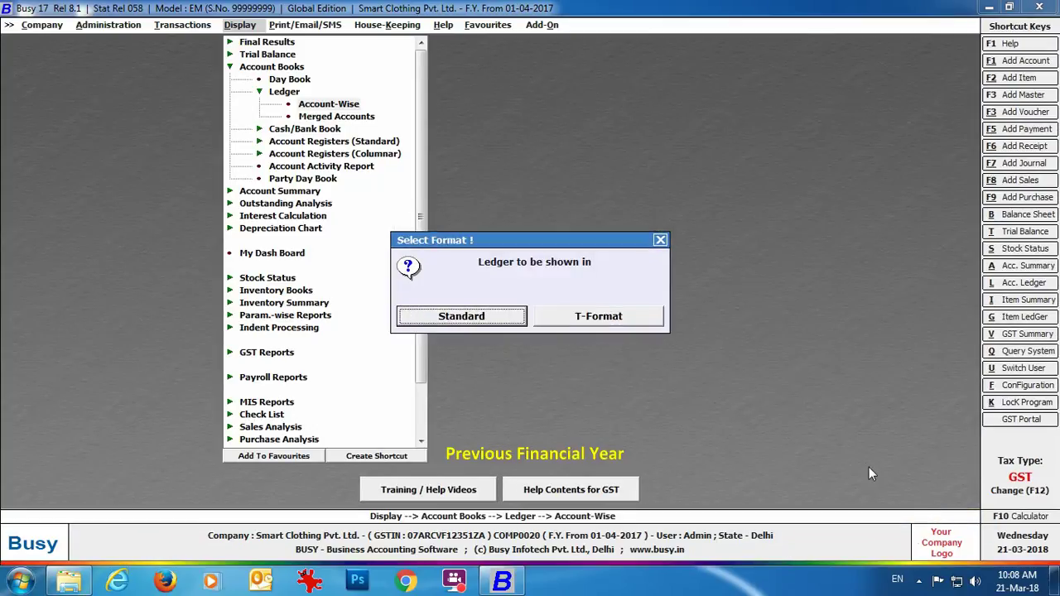
key(Escape)
key(Escape)
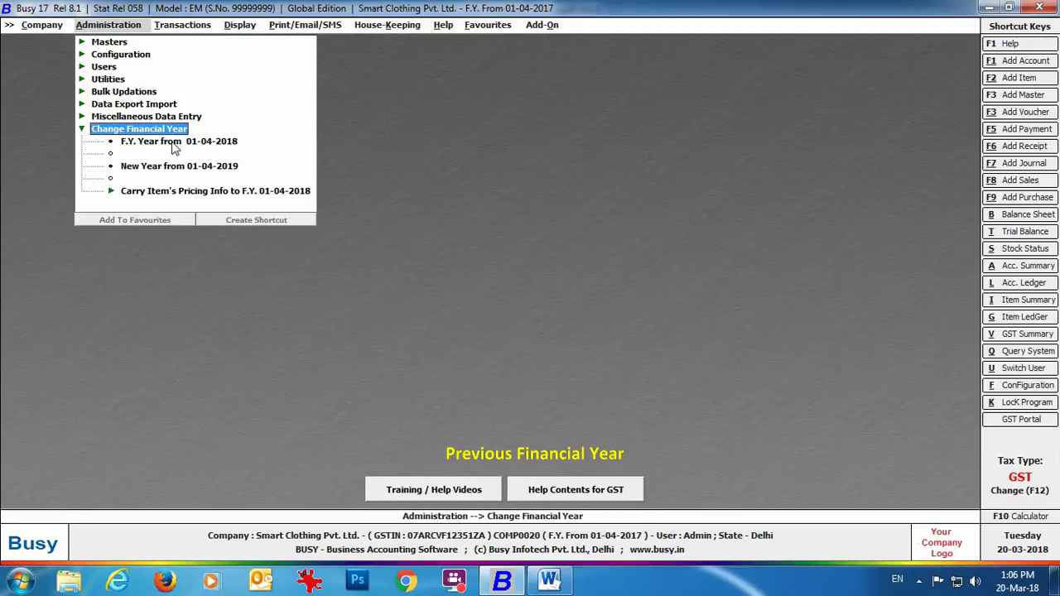
Choose F.Y. from 01-04-2018, carrying balances, changed masters, and full account and item details.
click(174, 147)
click(511, 324)
click(628, 319)
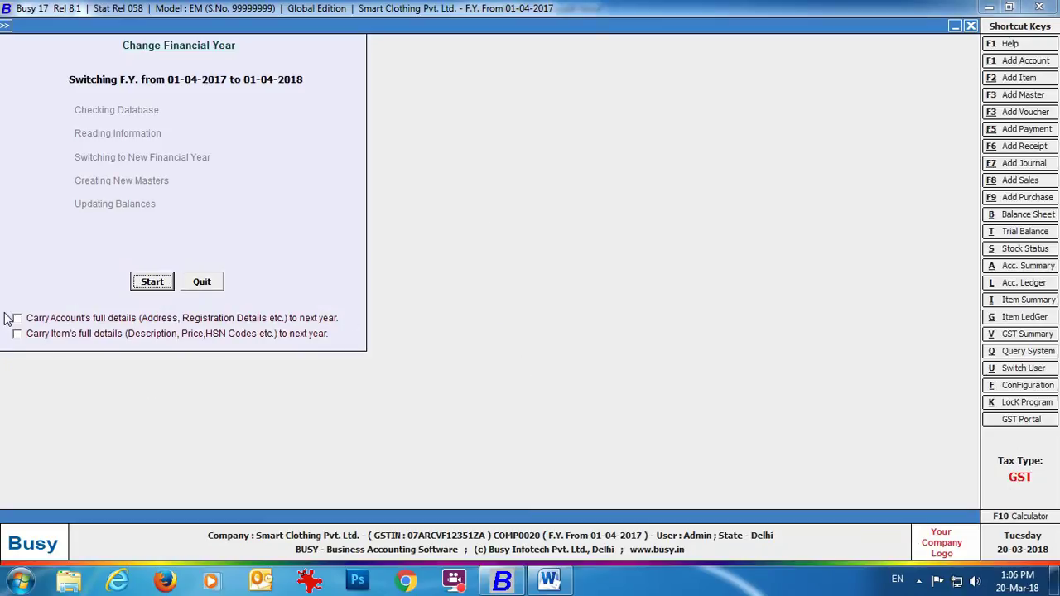
click(42, 322)
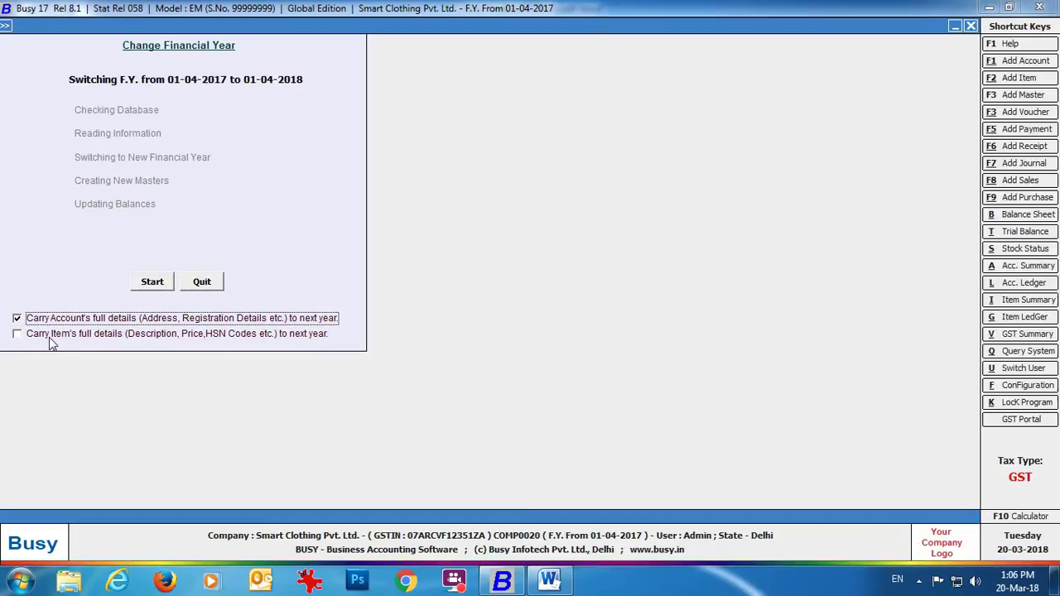
click(49, 336)
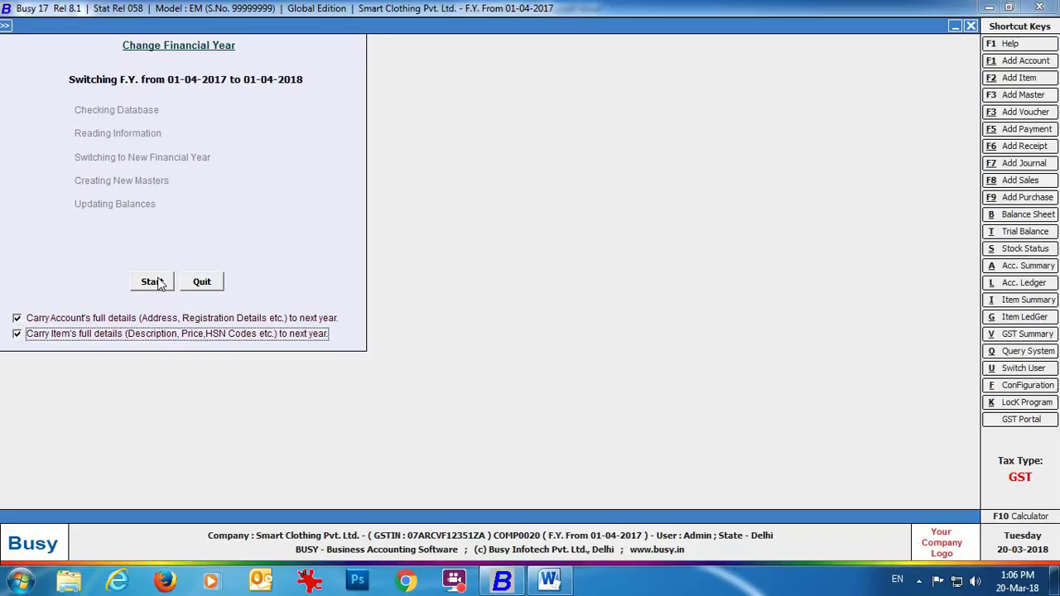
Run the year change, confirming static masters and bank reconciliation, then list accounts for modification.
click(160, 283)
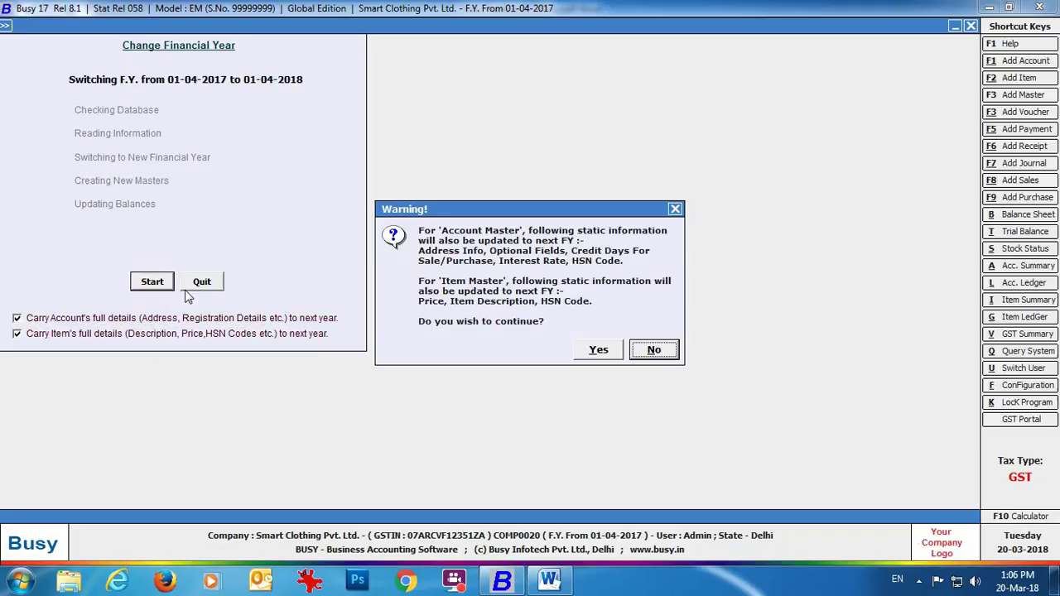
click(600, 354)
click(565, 328)
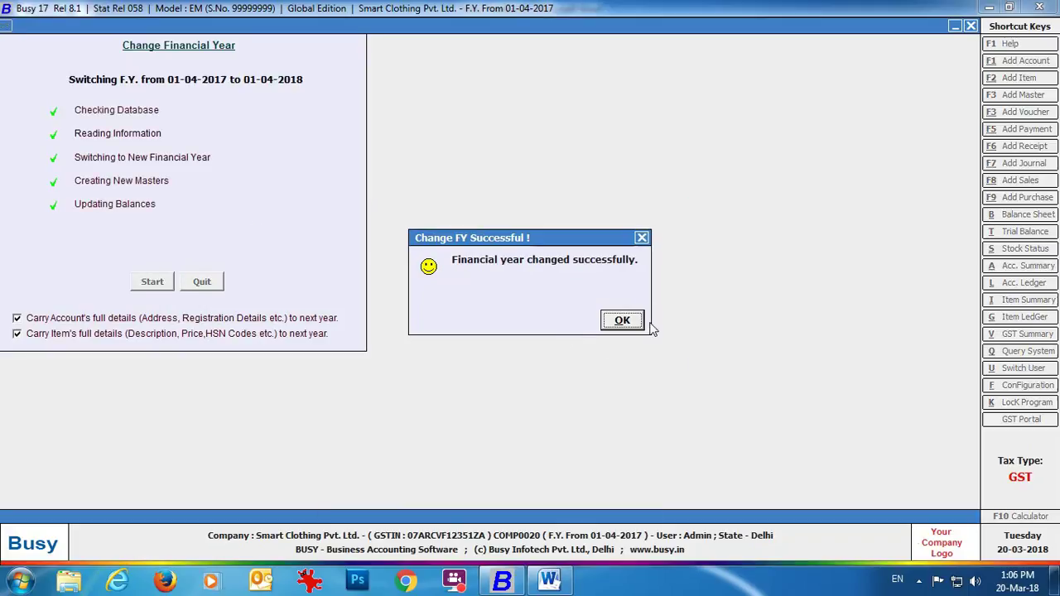
click(623, 321)
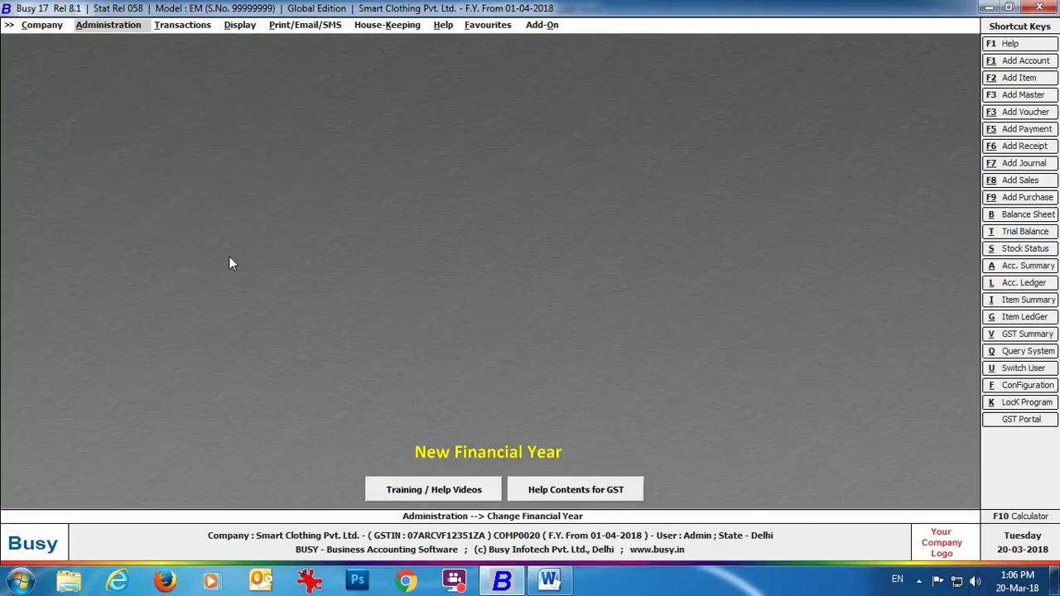
click(112, 42)
click(120, 53)
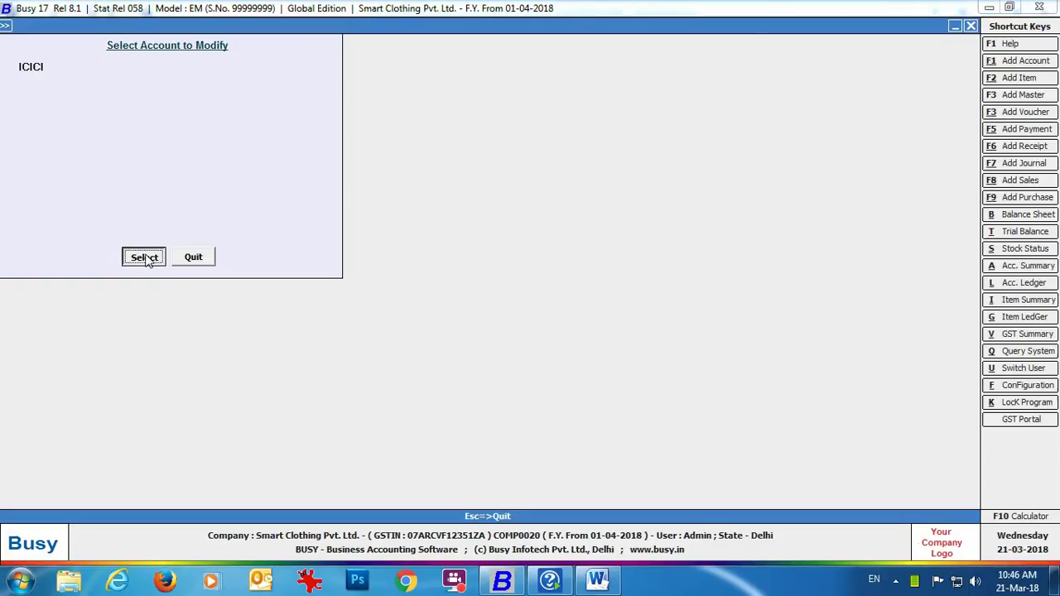
Check the ICICI account and Arshia Enterprises' carried opening balance of 96,048.00 Dr.
click(145, 257)
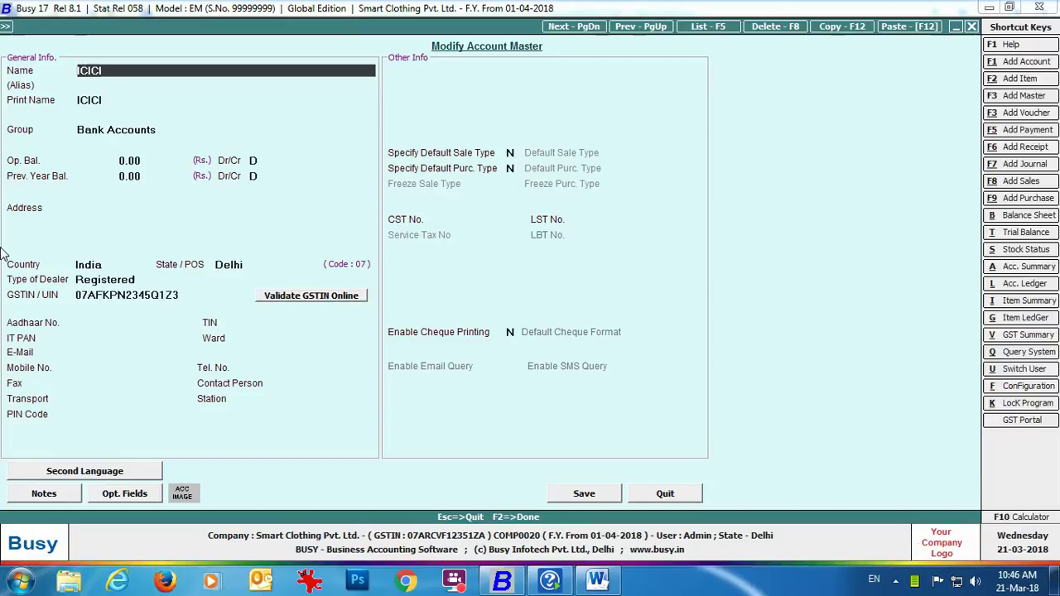
click(669, 494)
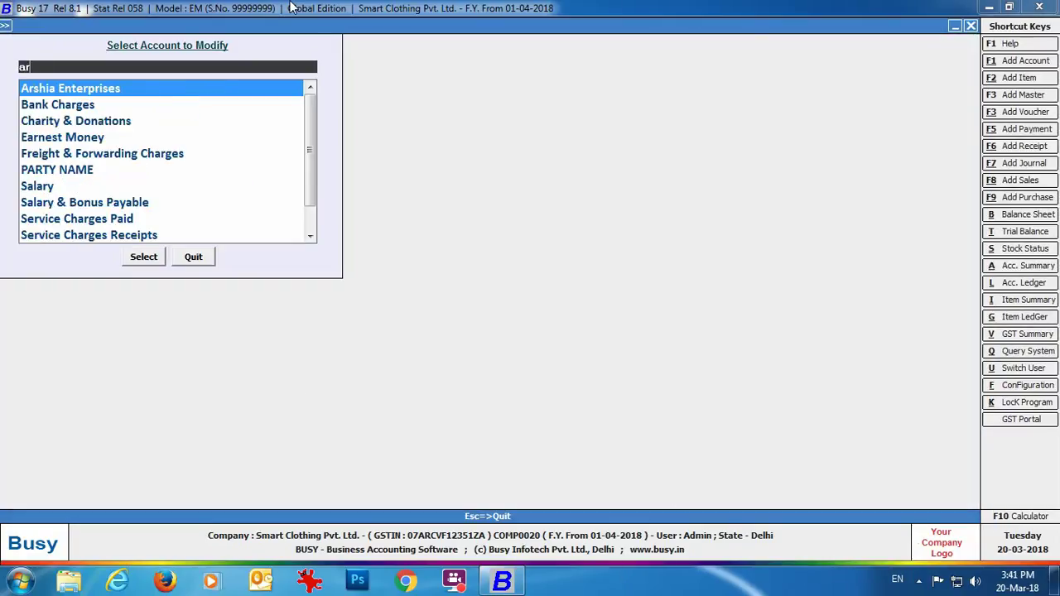
text(rsh)
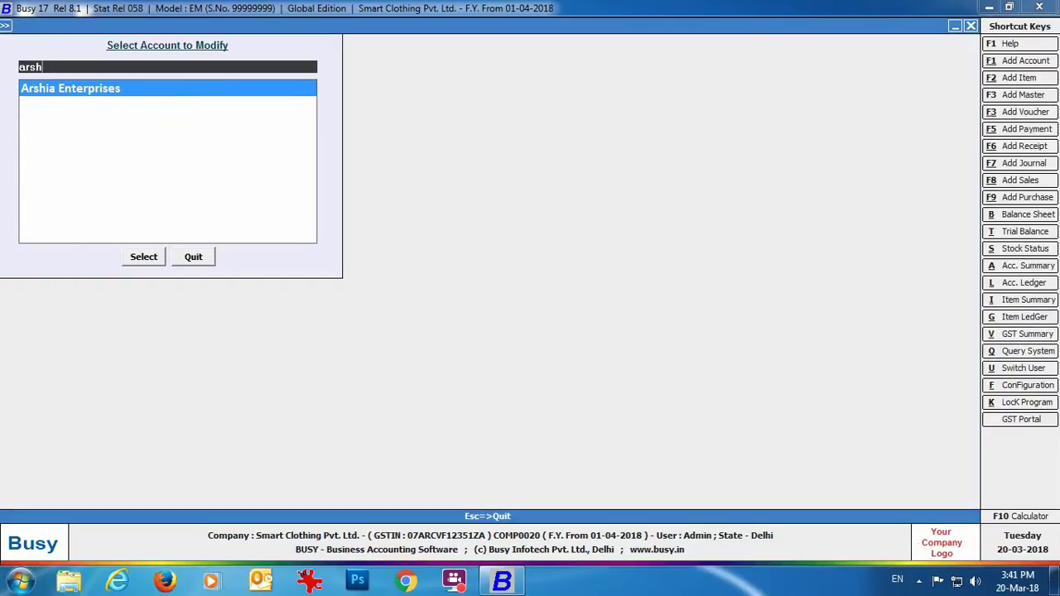
click(152, 260)
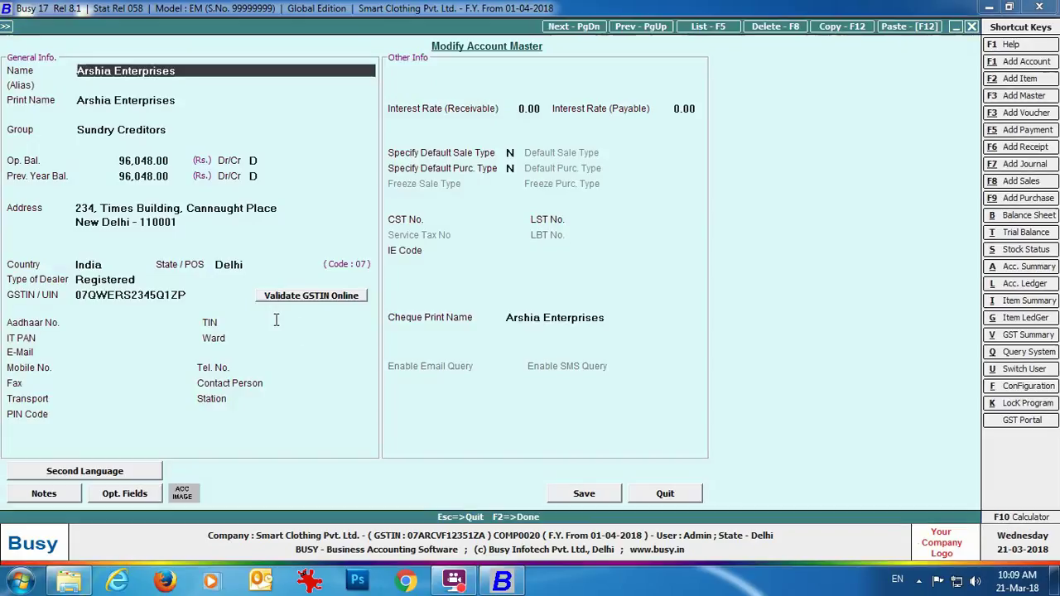
click(157, 162)
click(144, 175)
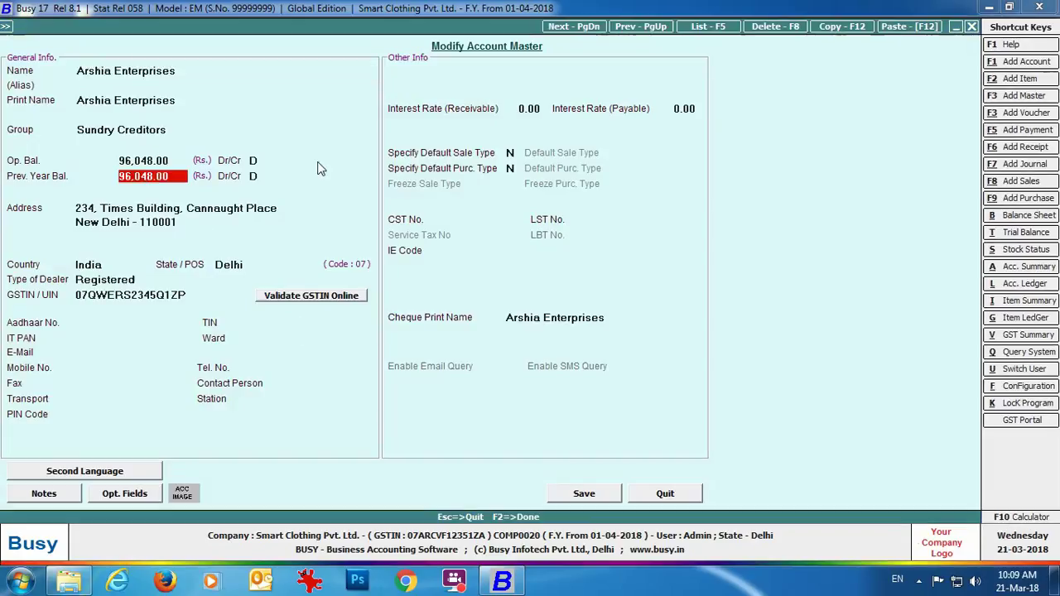
key(Return)
key(Return)
key(Return)
key(Return)
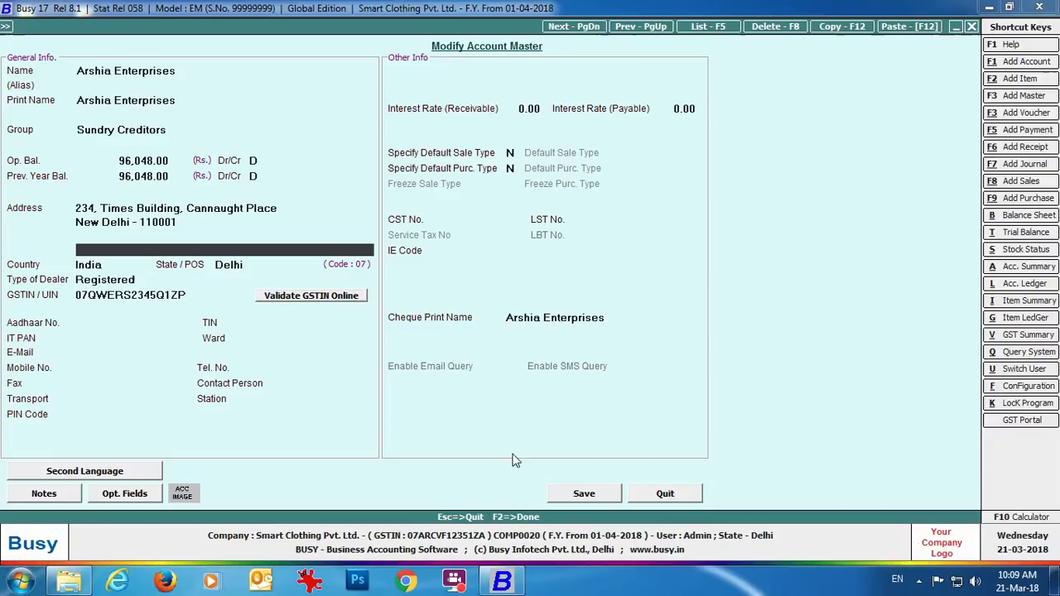
click(580, 494)
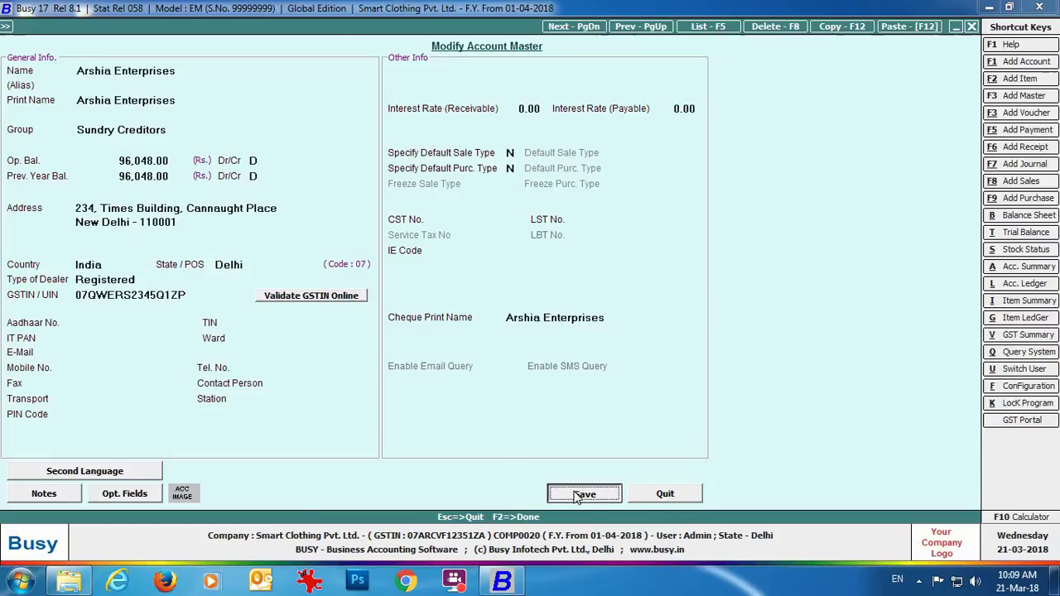
Inspect the Sales account's opening balance and 83,600.00 previous-year balance, then close it.
text(Sales)
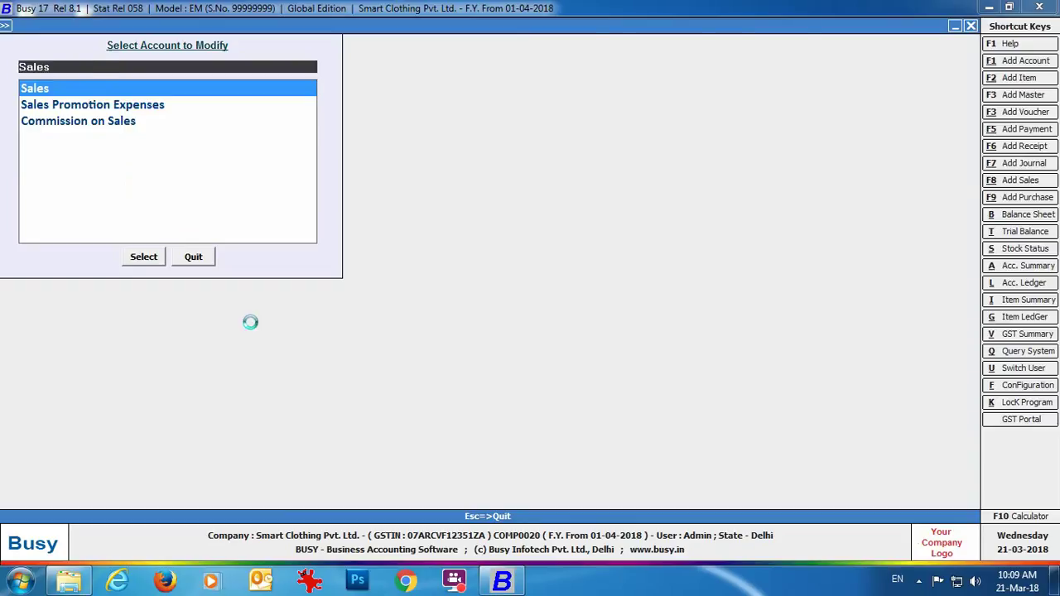
key(Return)
click(147, 160)
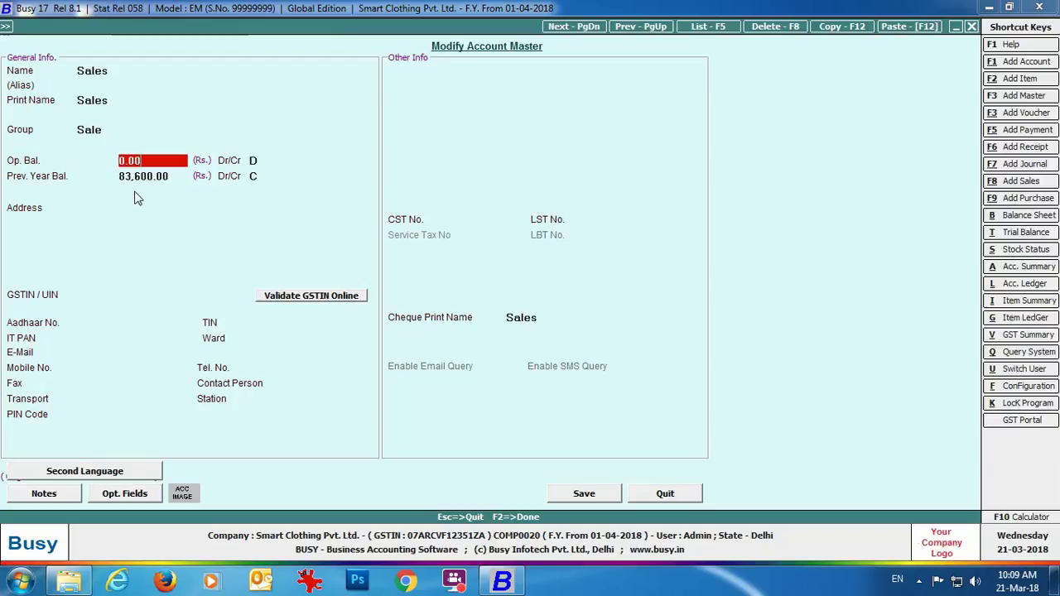
click(139, 178)
click(155, 220)
click(126, 162)
click(143, 171)
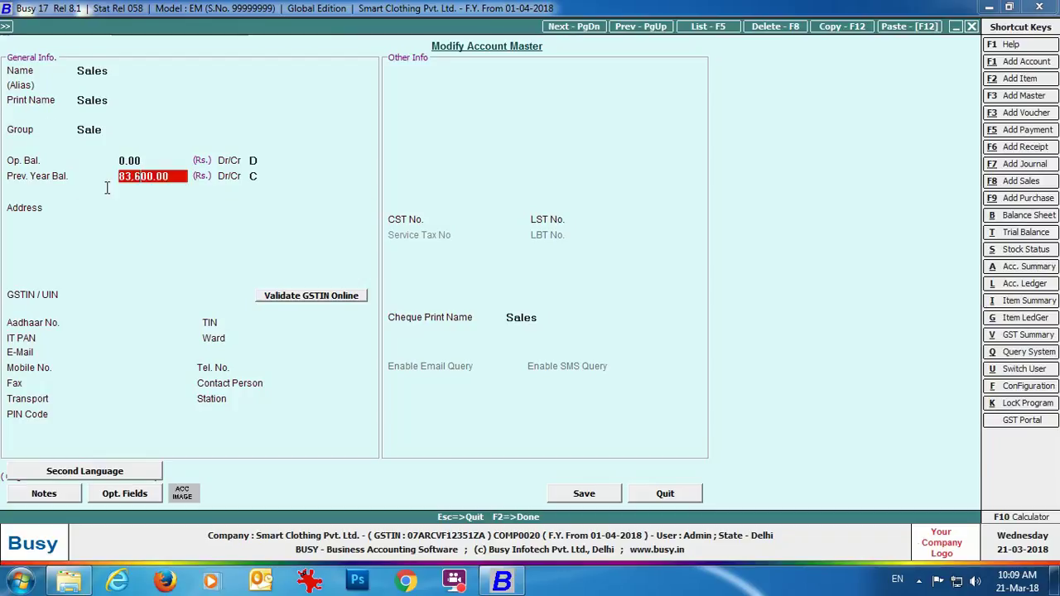
click(665, 493)
key(Escape)
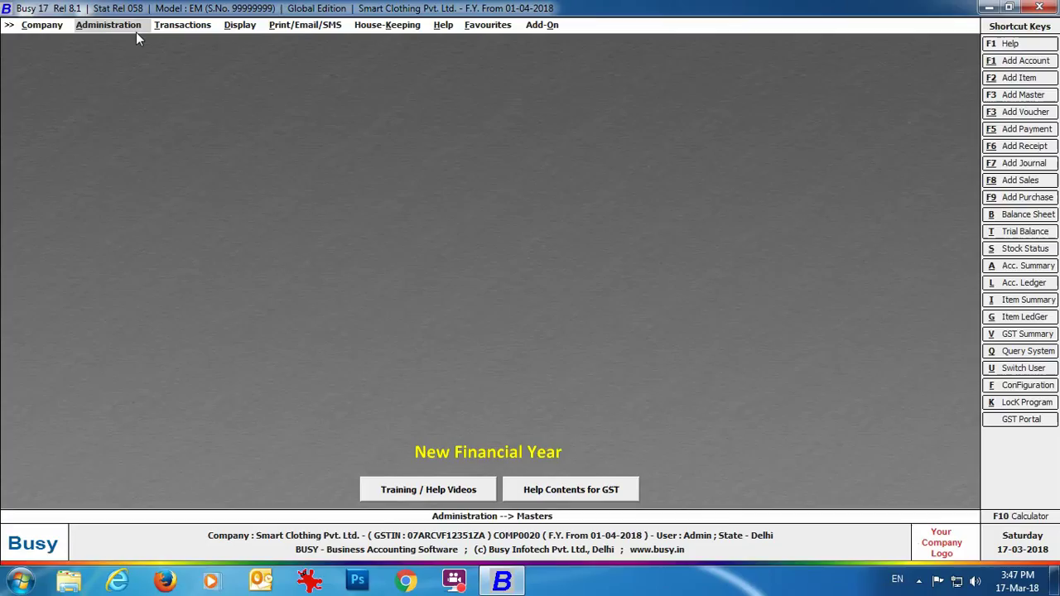
Switch back to the financial year from 01-04-2017 and acknowledge the change.
click(133, 26)
click(140, 130)
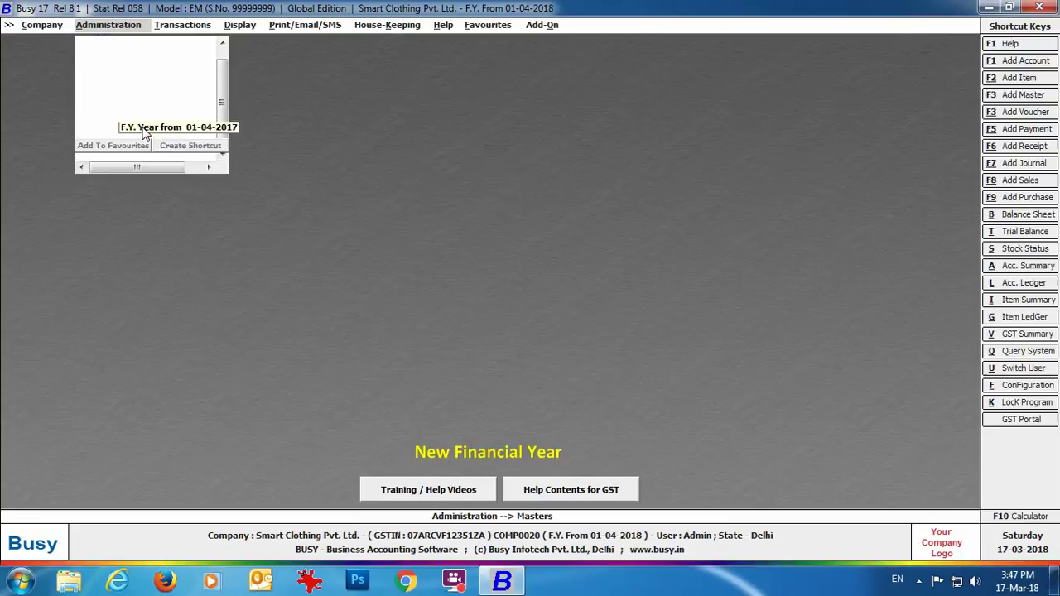
click(197, 148)
click(566, 323)
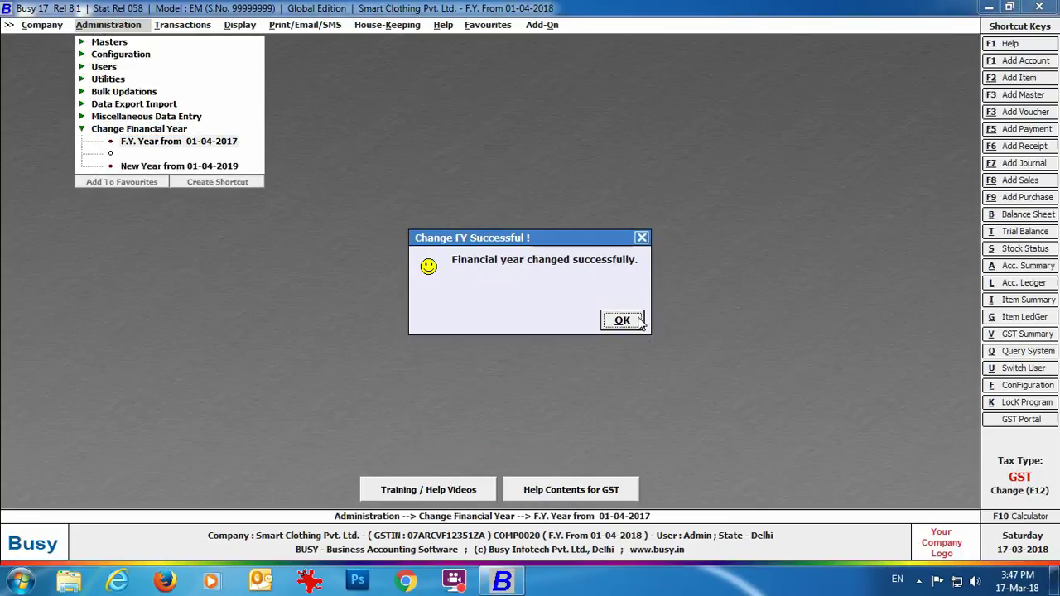
click(621, 321)
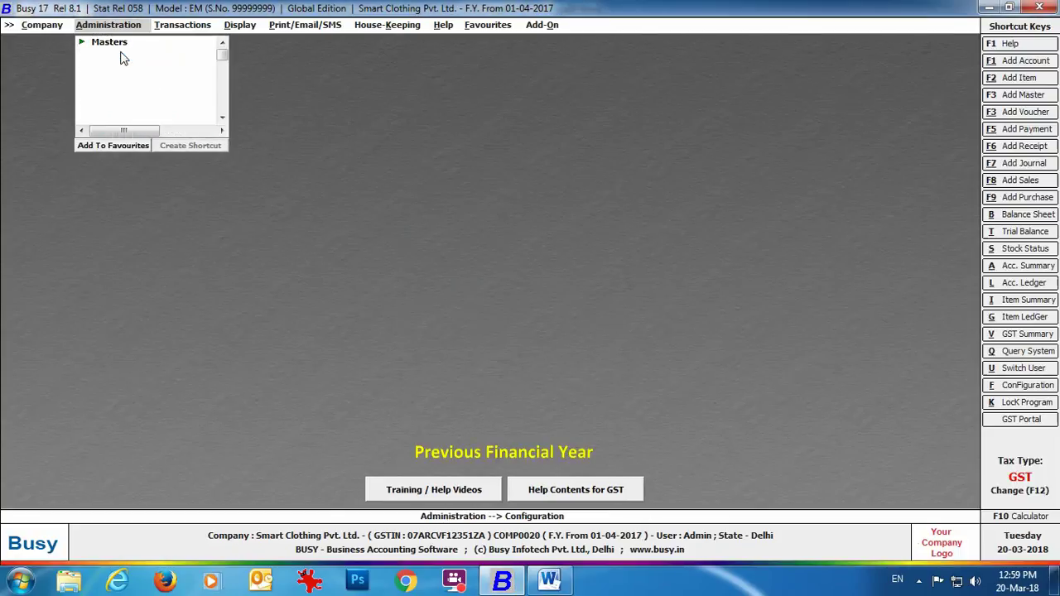
Open the party-item sales price structure for Arshia Enterprises and load its items.
click(124, 54)
drag(306, 125, 306, 230)
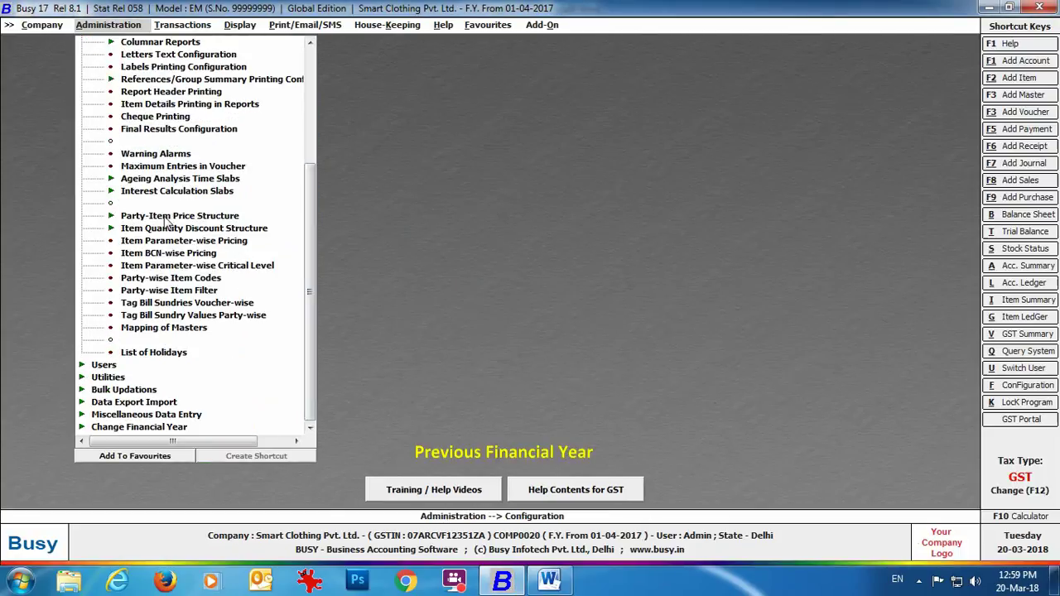
click(165, 217)
double_click(162, 229)
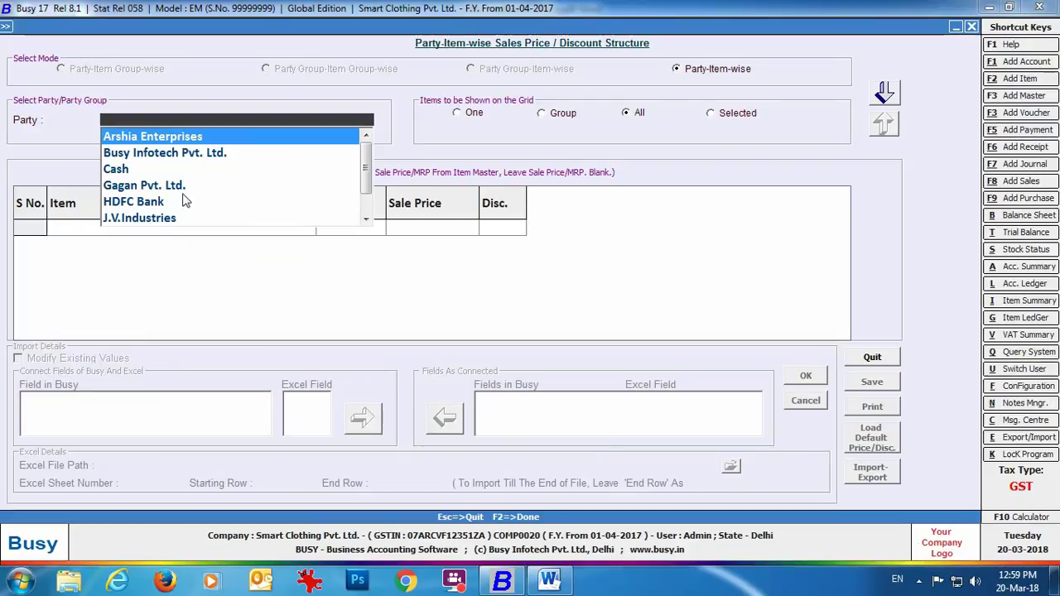
key(Return)
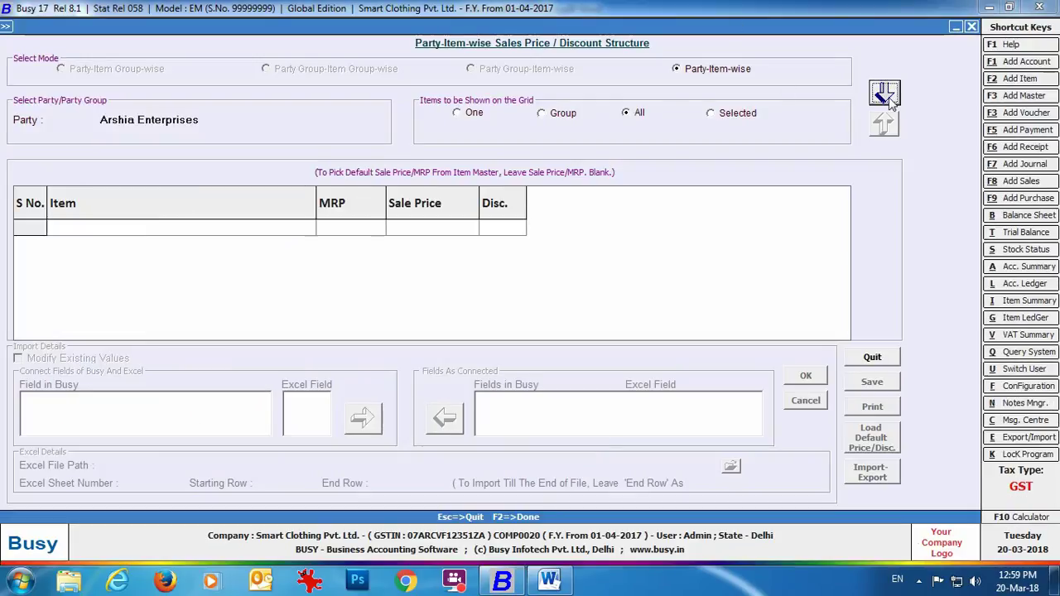
click(887, 98)
Give Cotton Shirts, Cotton Trousers and Linen Shirts a 0.50 discount each.
key(Return)
key(Return)
key(Return)
text(0.5)
key(Return)
click(849, 248)
text(0.5)
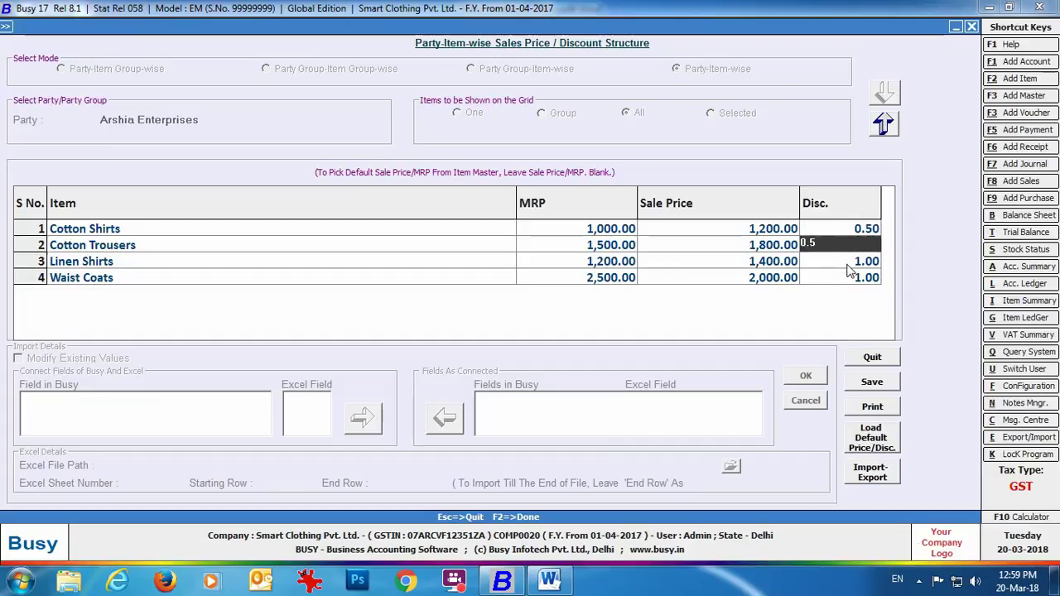
click(849, 265)
text(0.5)
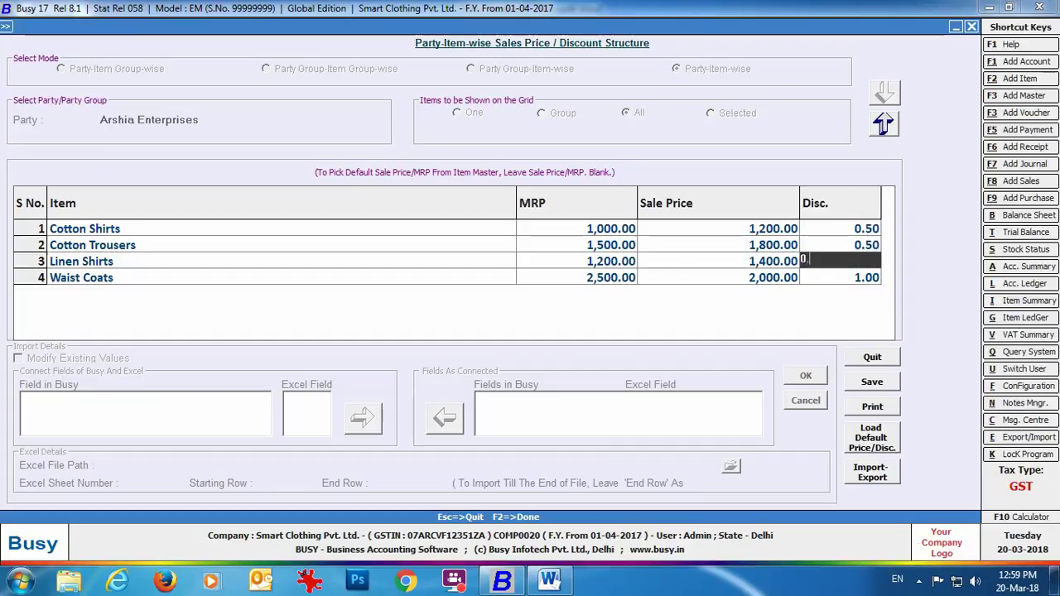
click(642, 261)
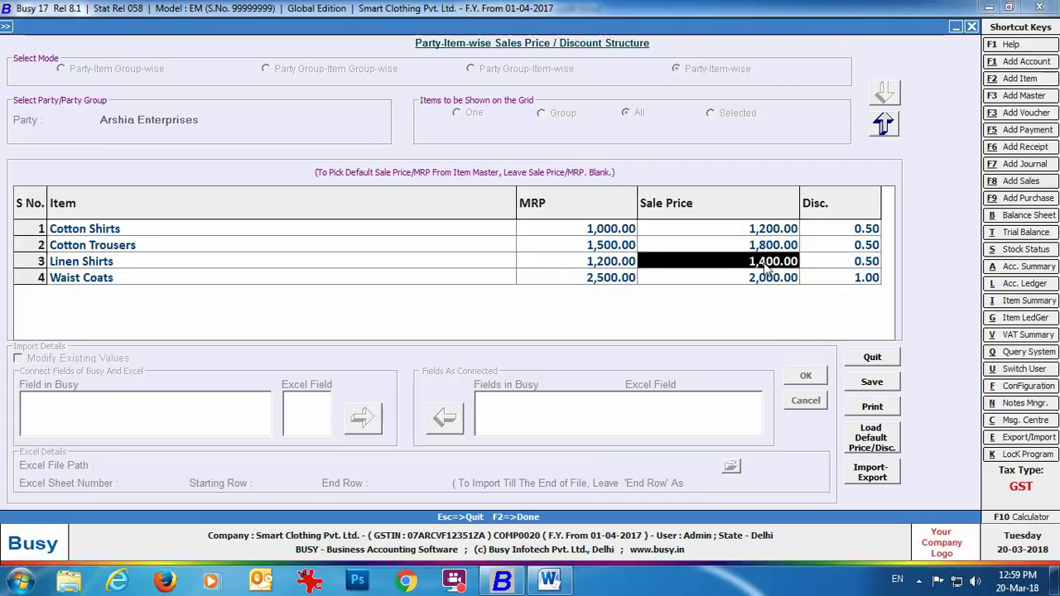
Set the Waist Coats sale price to 2,200 and save the price structure.
click(634, 279)
click(715, 279)
text(2200)
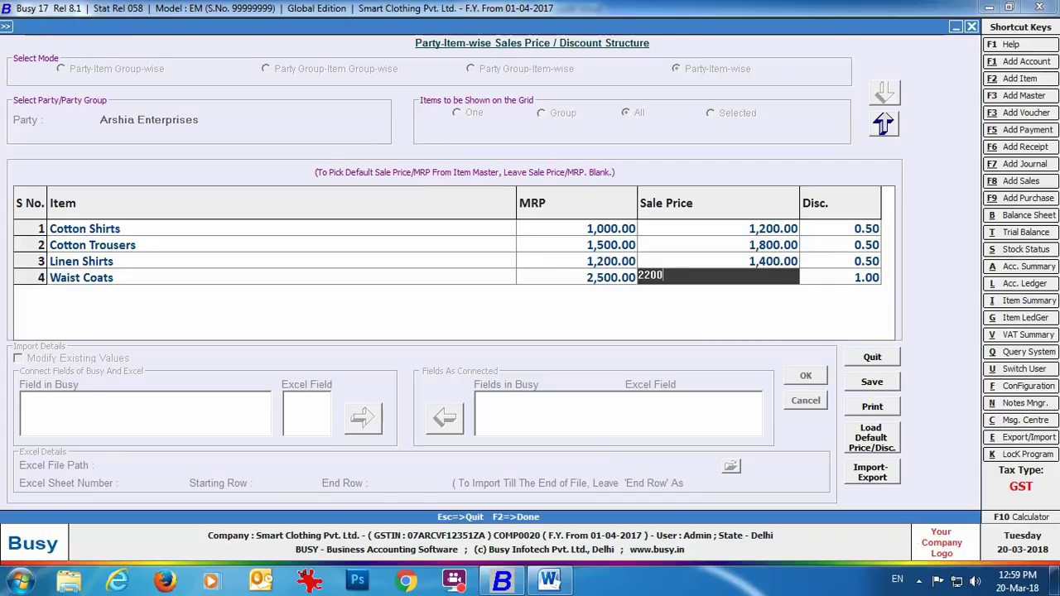
key(Return)
click(872, 382)
key(Escape)
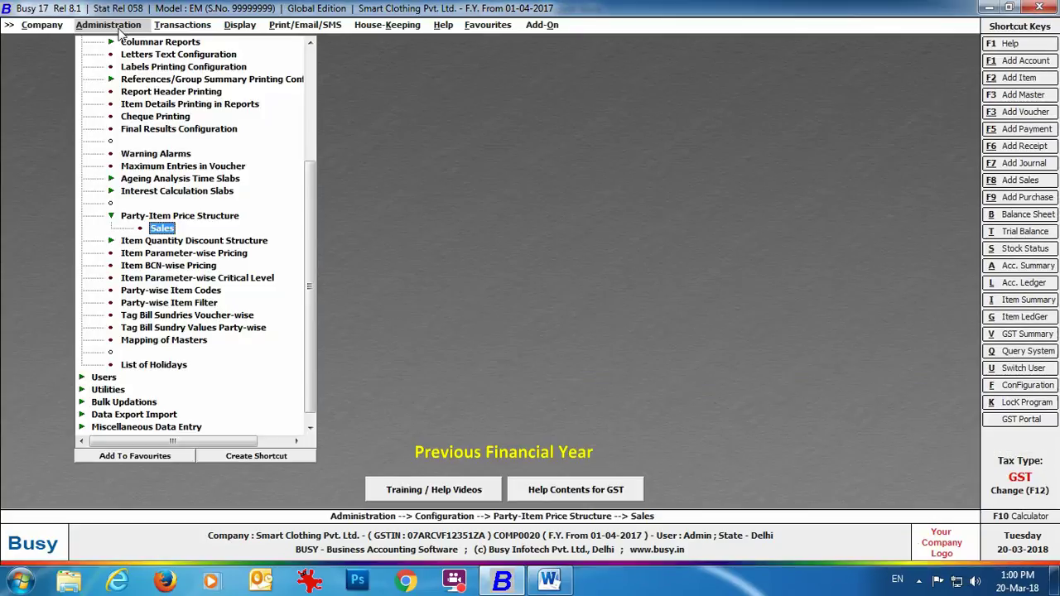
click(108, 25)
Carry the Party-Item Price Structure into F.Y. 2018-2019 with Create Masters ticked.
click(108, 25)
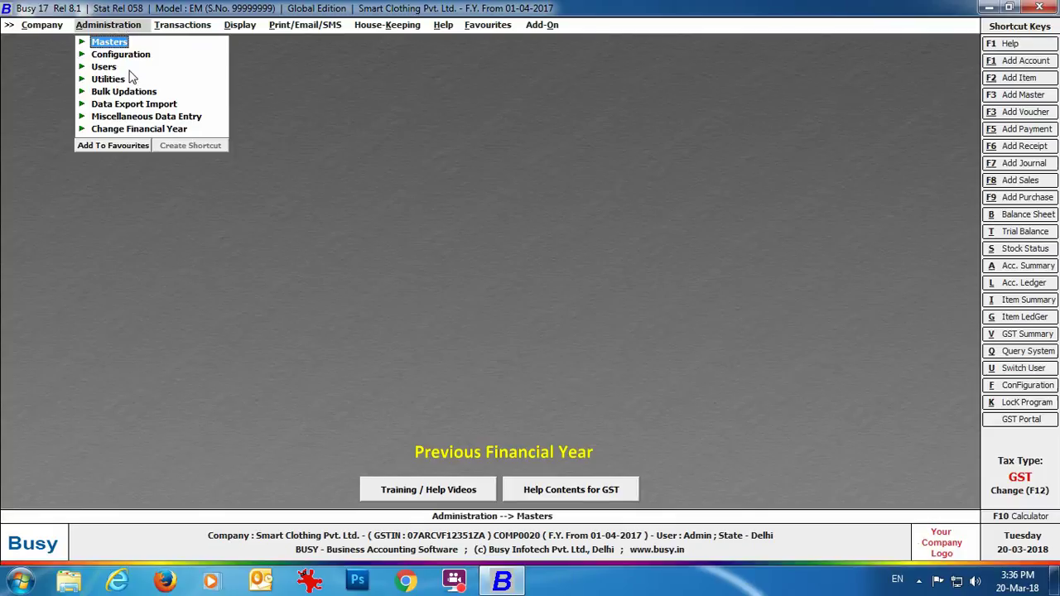
click(151, 133)
click(160, 191)
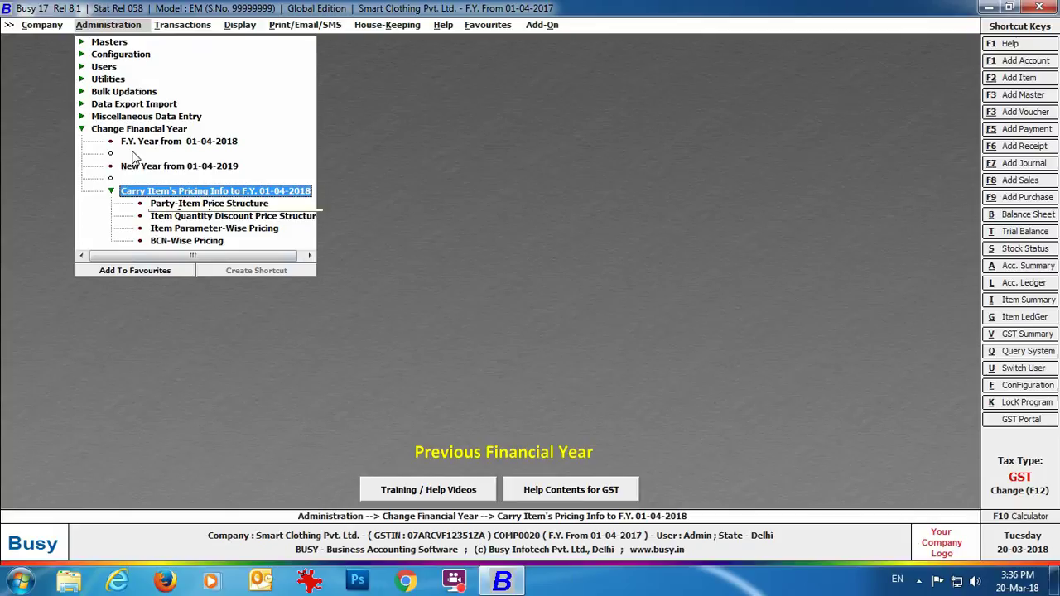
click(203, 207)
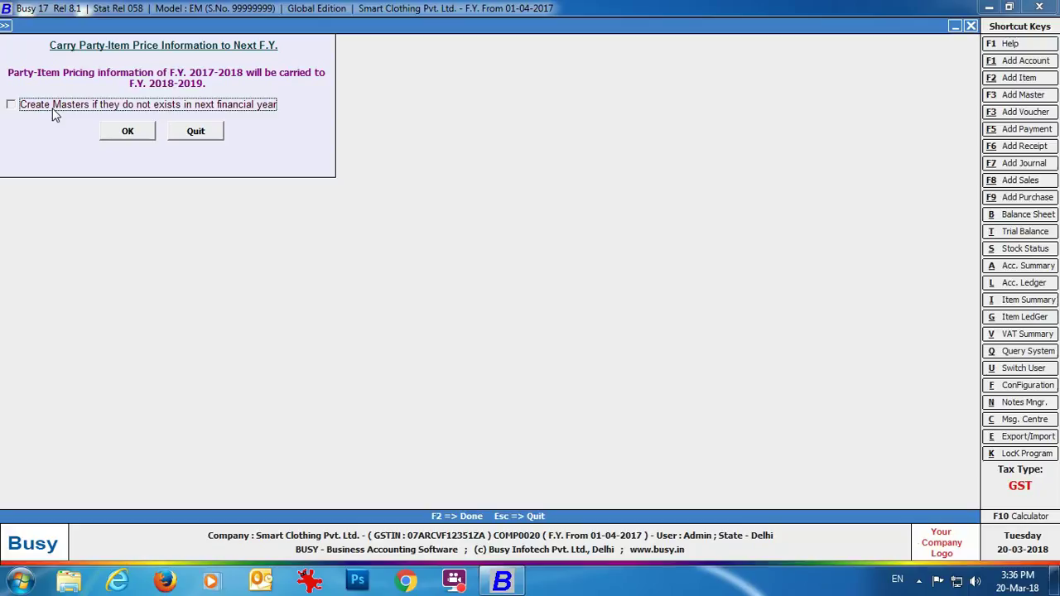
click(54, 115)
click(128, 131)
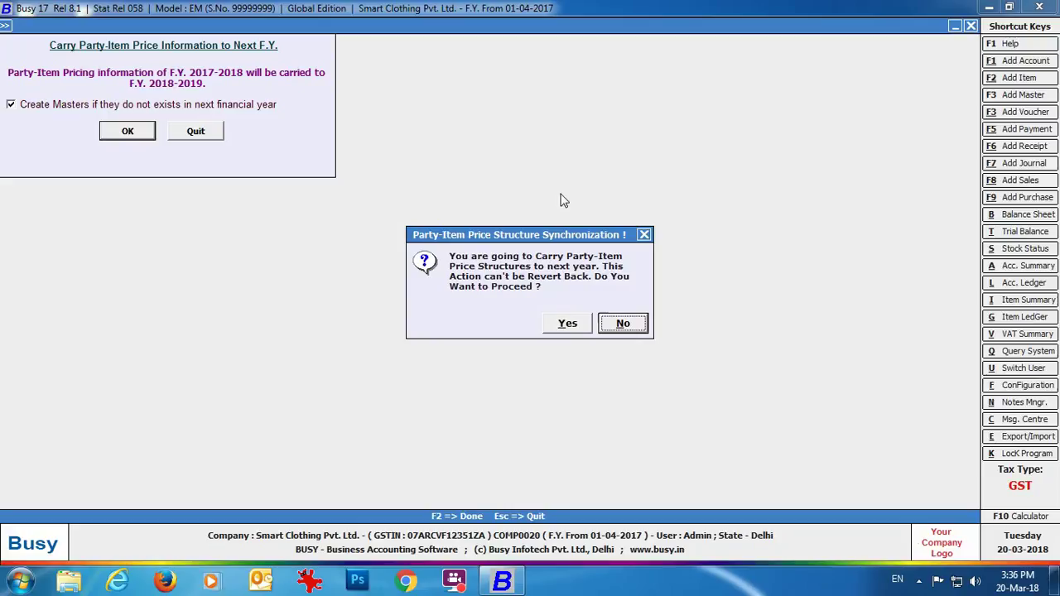
click(569, 325)
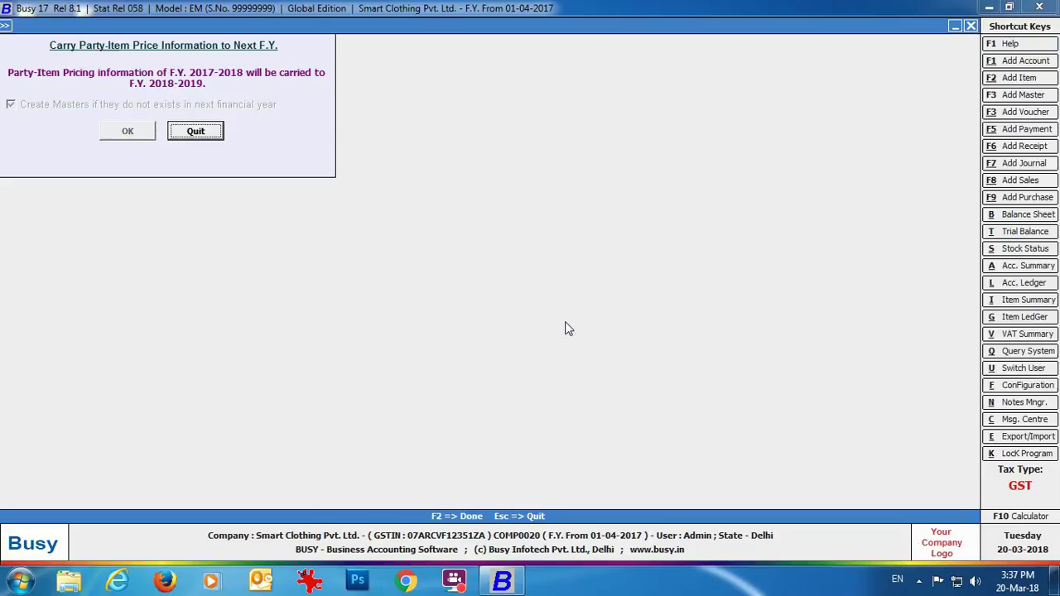
click(567, 324)
click(535, 426)
key(Left)
key(Left)
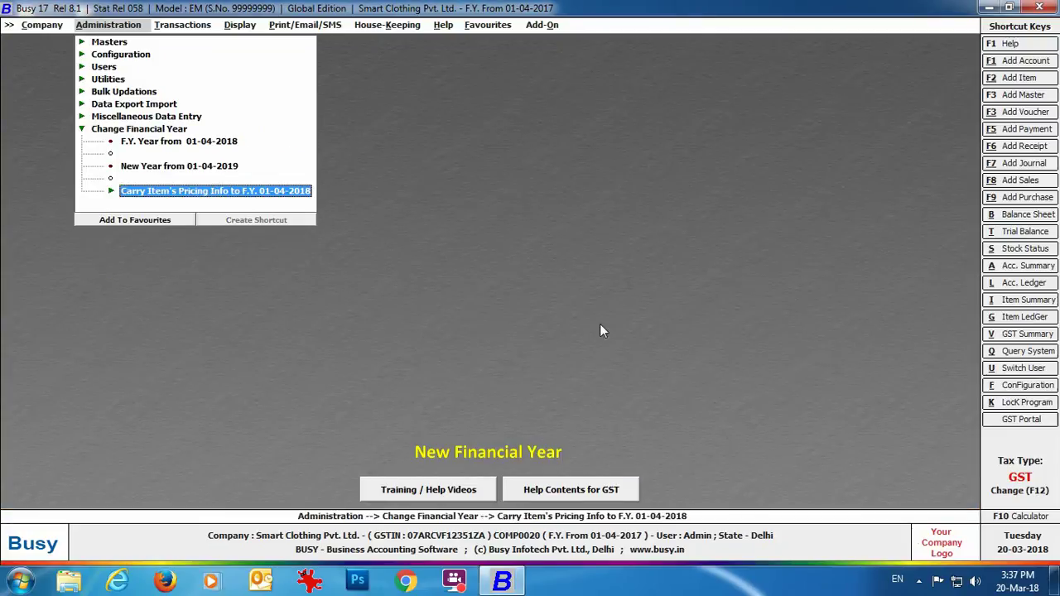
key(Left)
key(Left)
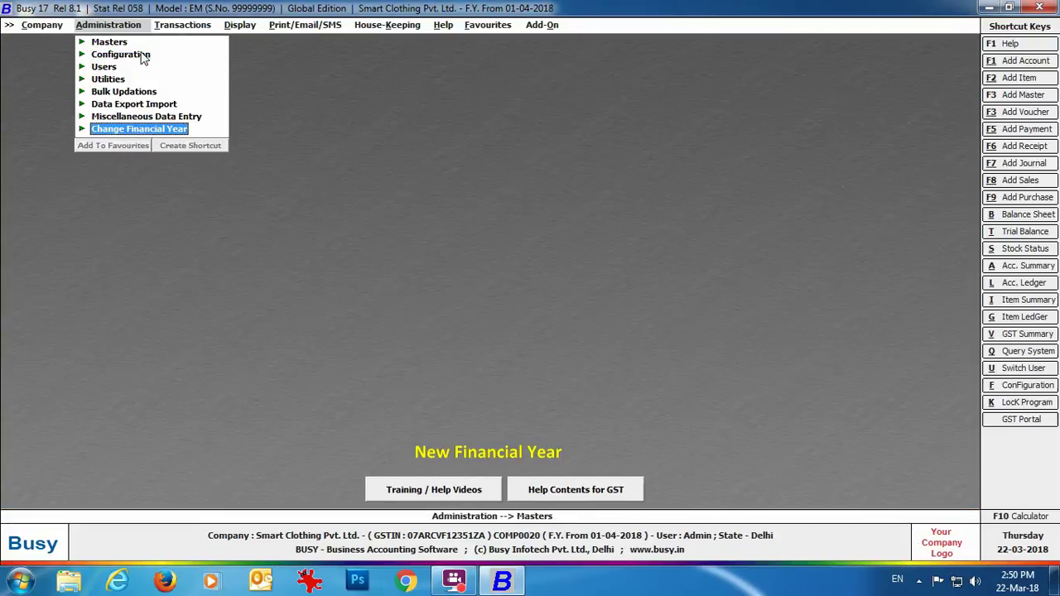
click(120, 54)
scroll(313, 214, down, 2)
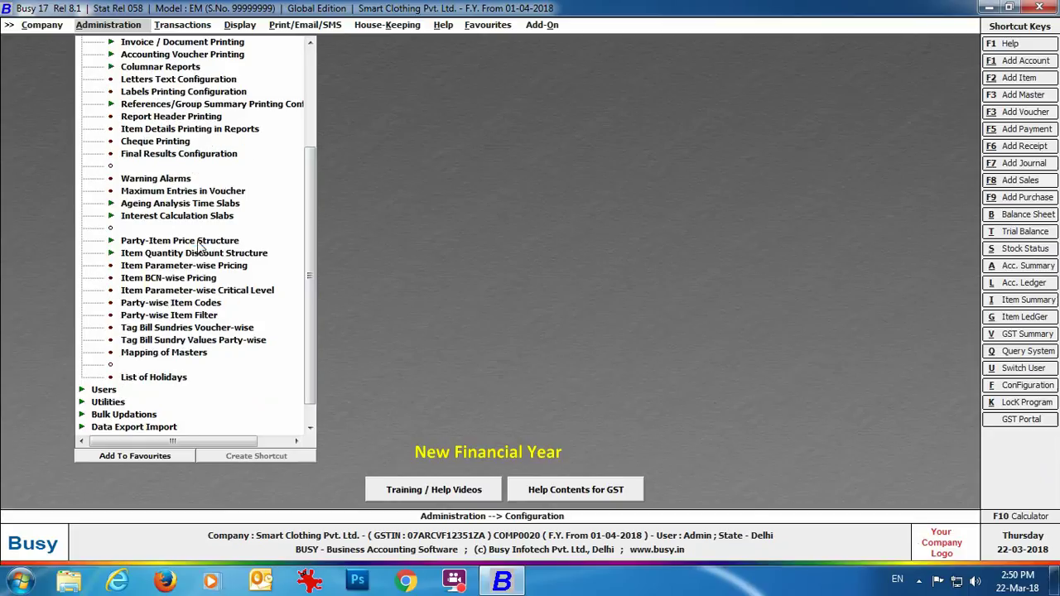
click(169, 241)
double_click(159, 254)
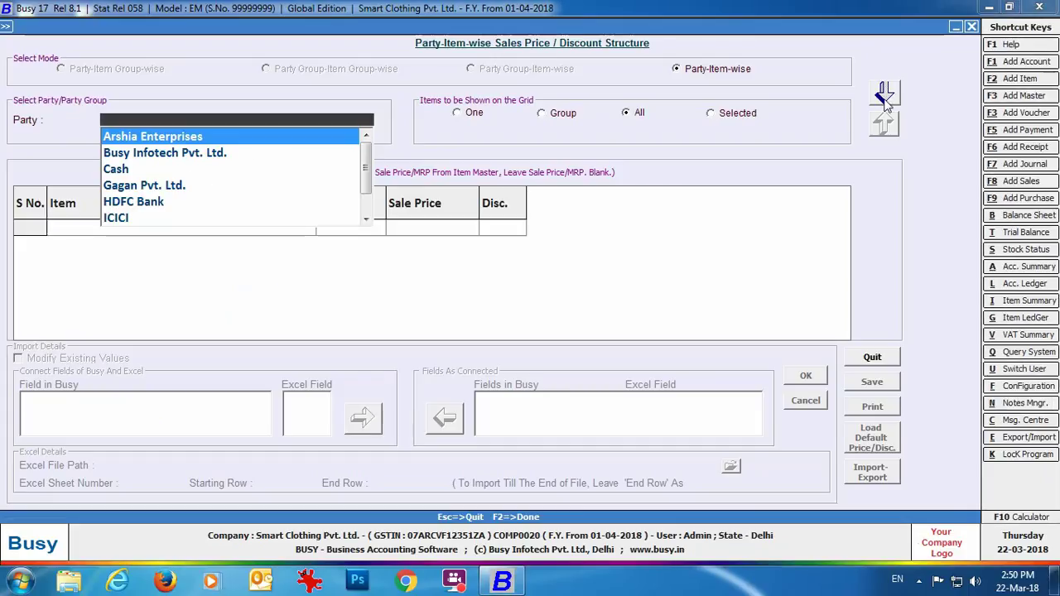
key(Return)
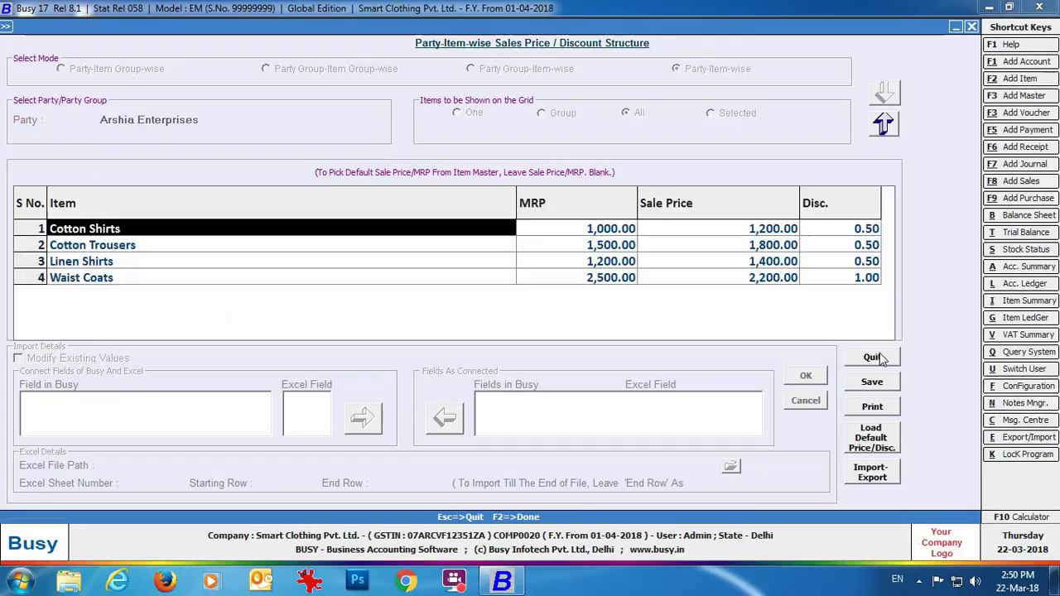
click(872, 357)
click(569, 324)
key(Escape)
key(Escape)
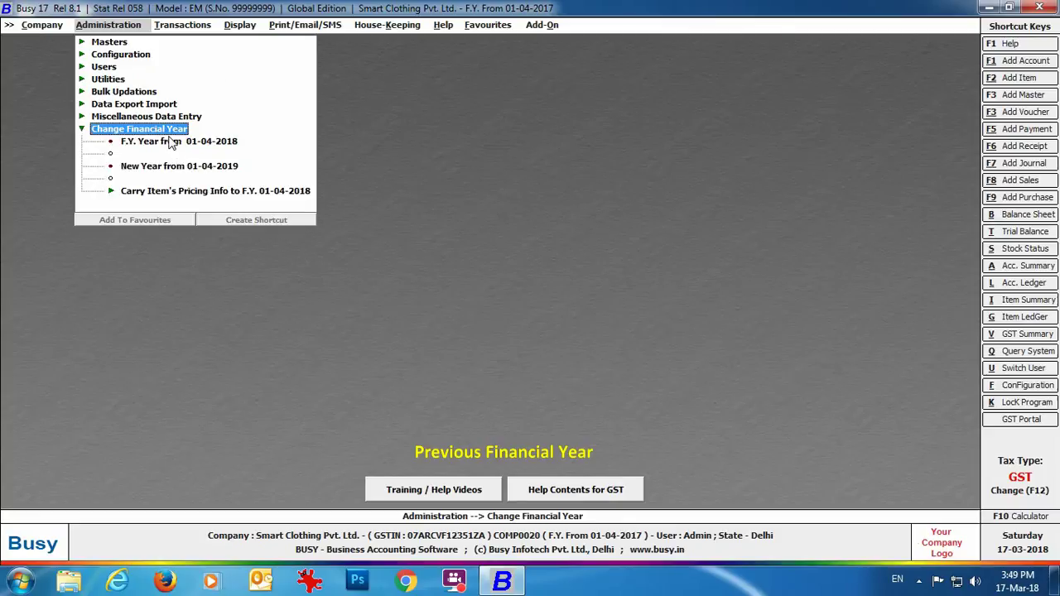
Switch to the next financial year, carrying balances forward.
click(168, 132)
click(485, 315)
click(152, 281)
click(568, 324)
click(621, 320)
Regularize the previous-year post-dated cheques, save them, and review PDC details for all banks.
click(147, 116)
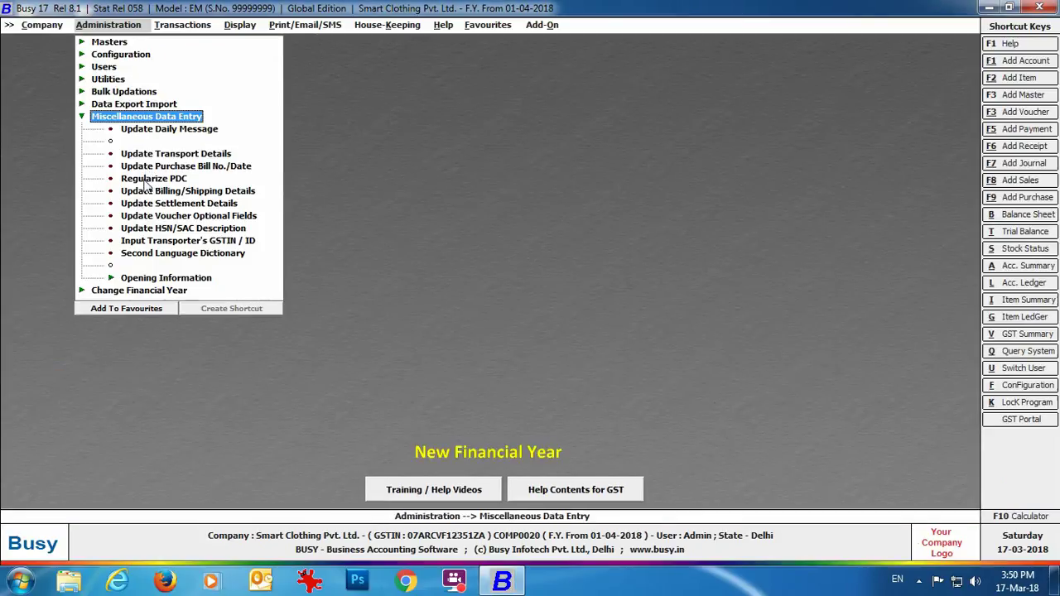
click(149, 179)
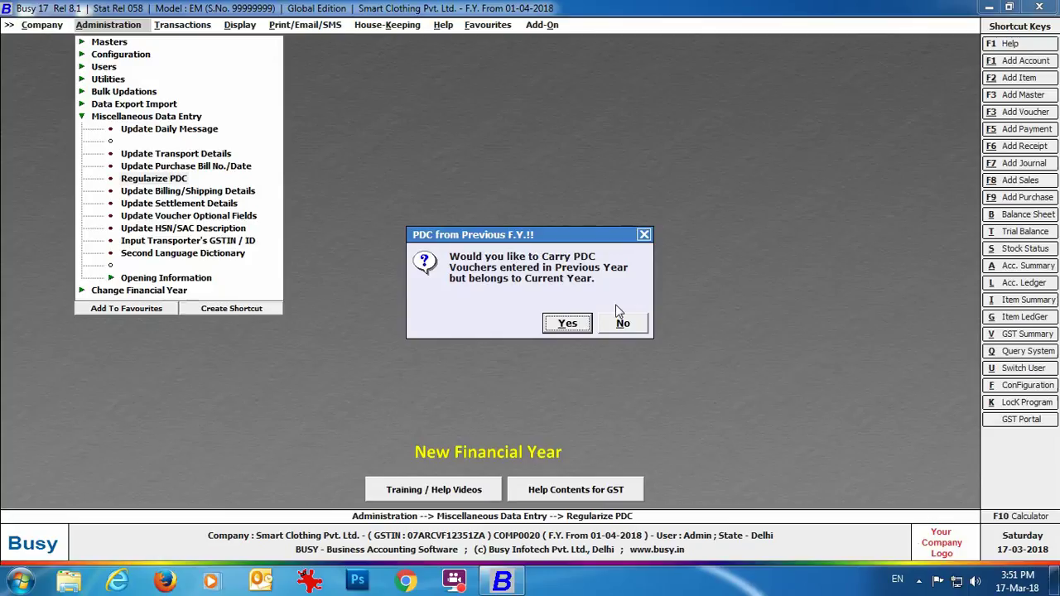
click(567, 323)
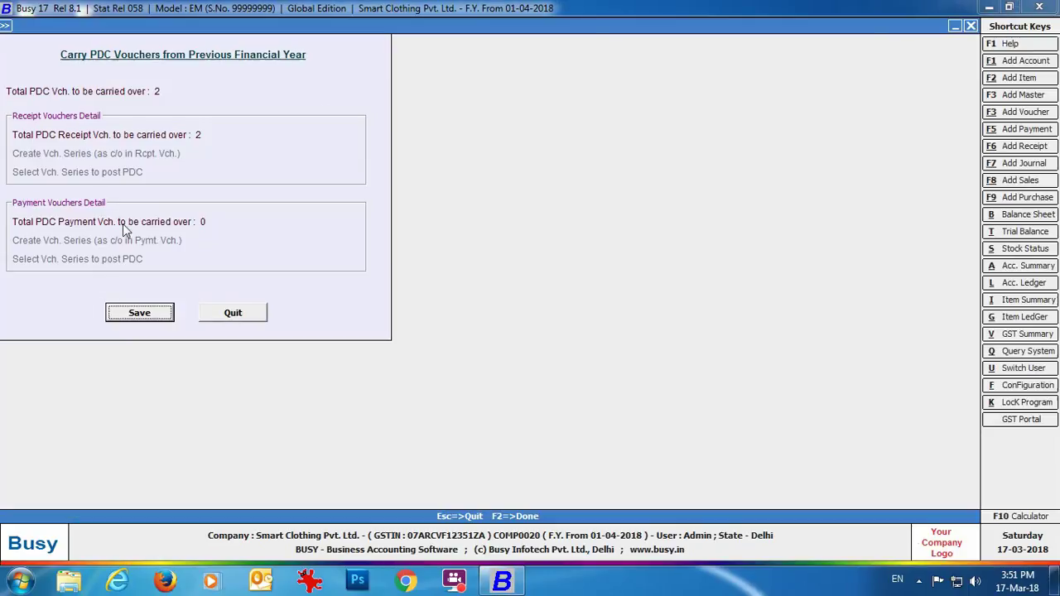
click(128, 315)
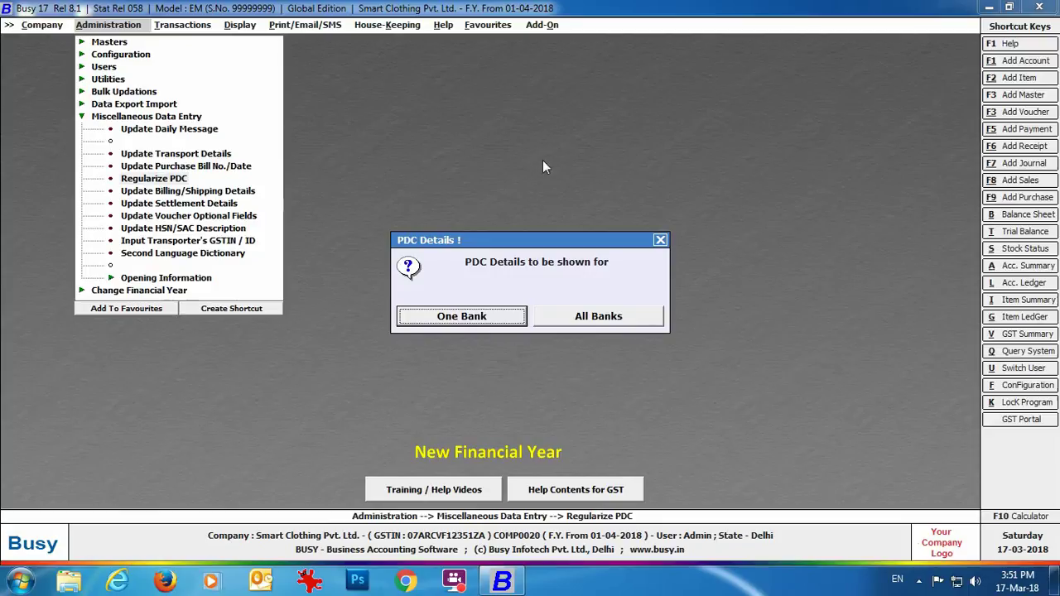
click(588, 319)
click(83, 131)
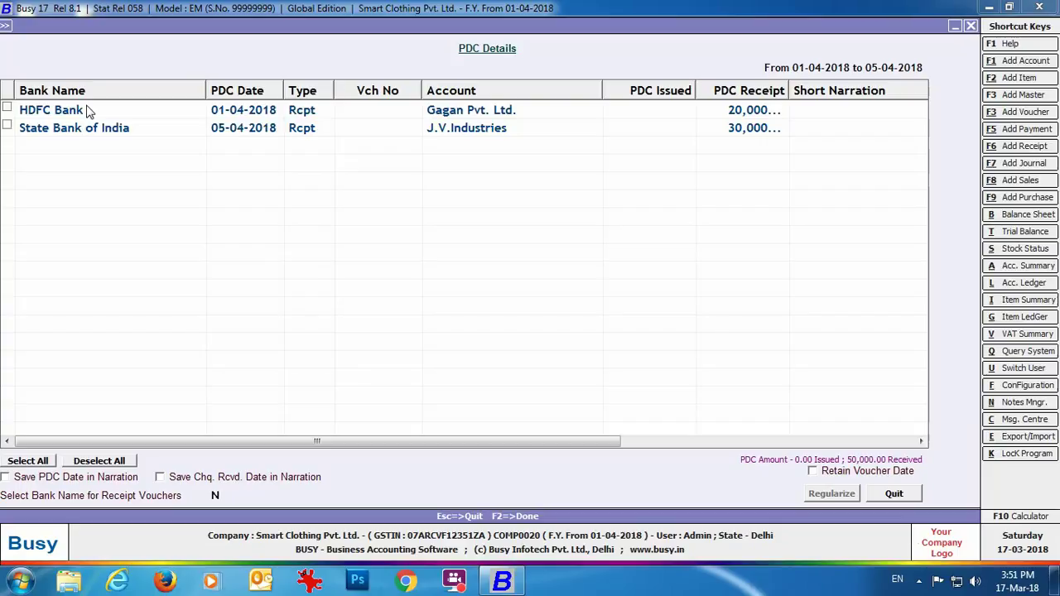
key(Escape)
key(Escape)
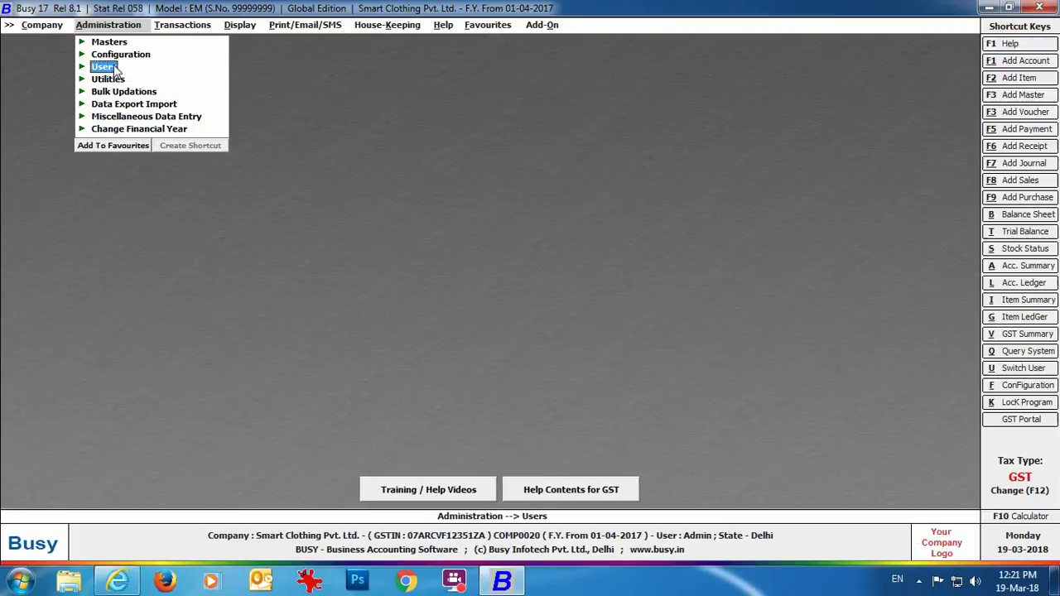
Modify the selected user so Create Financial Year is N, and save.
click(114, 69)
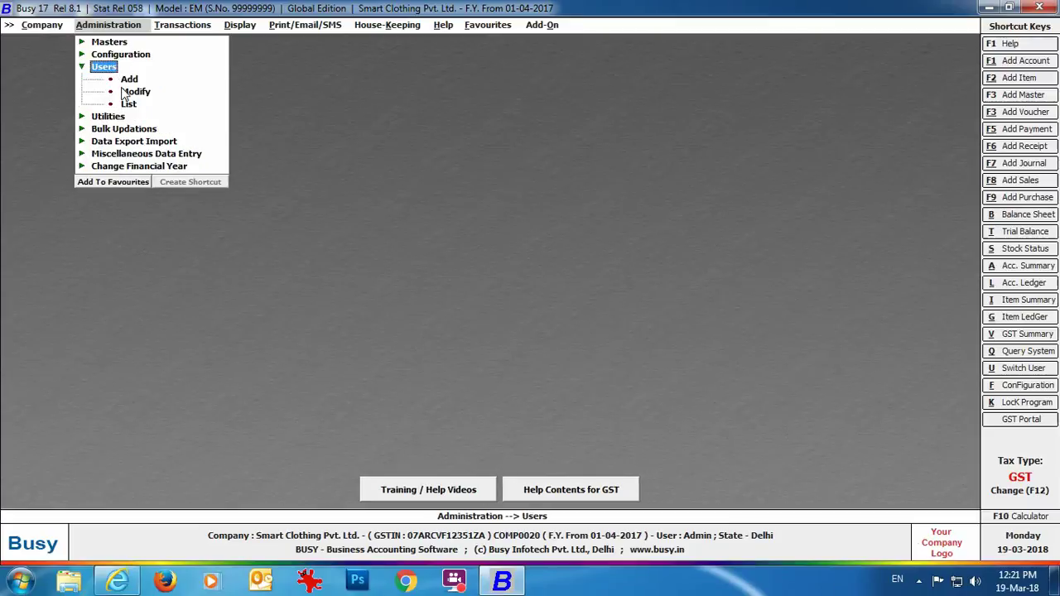
click(130, 92)
double_click(38, 125)
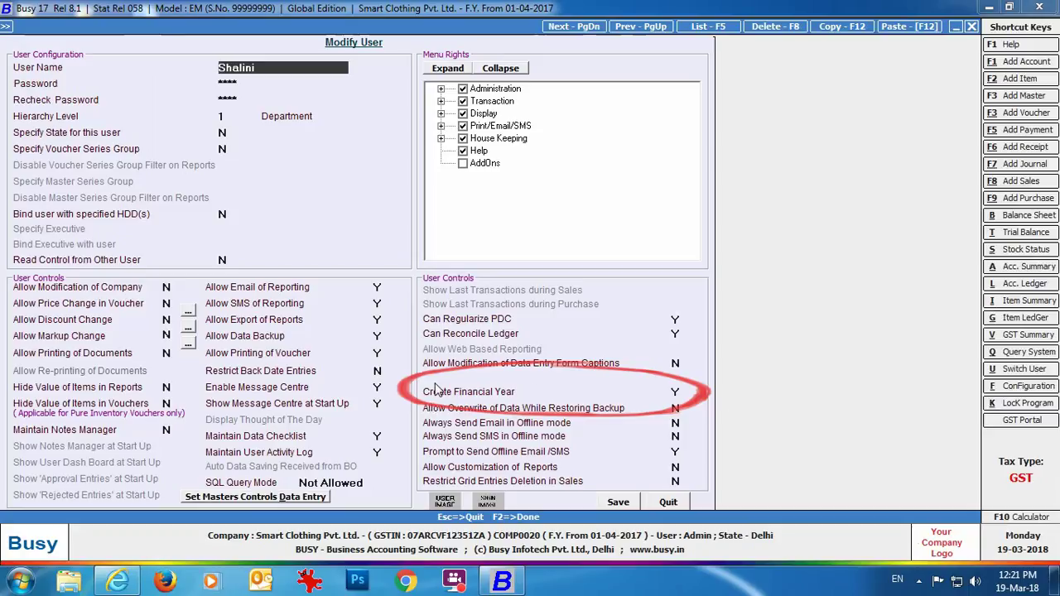
click(676, 393)
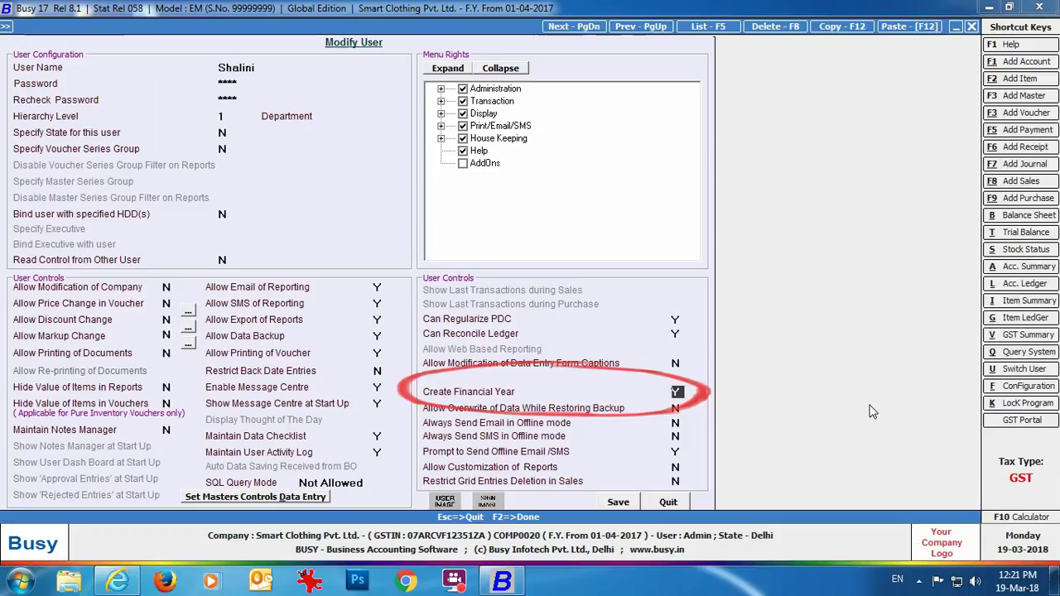
text(N)
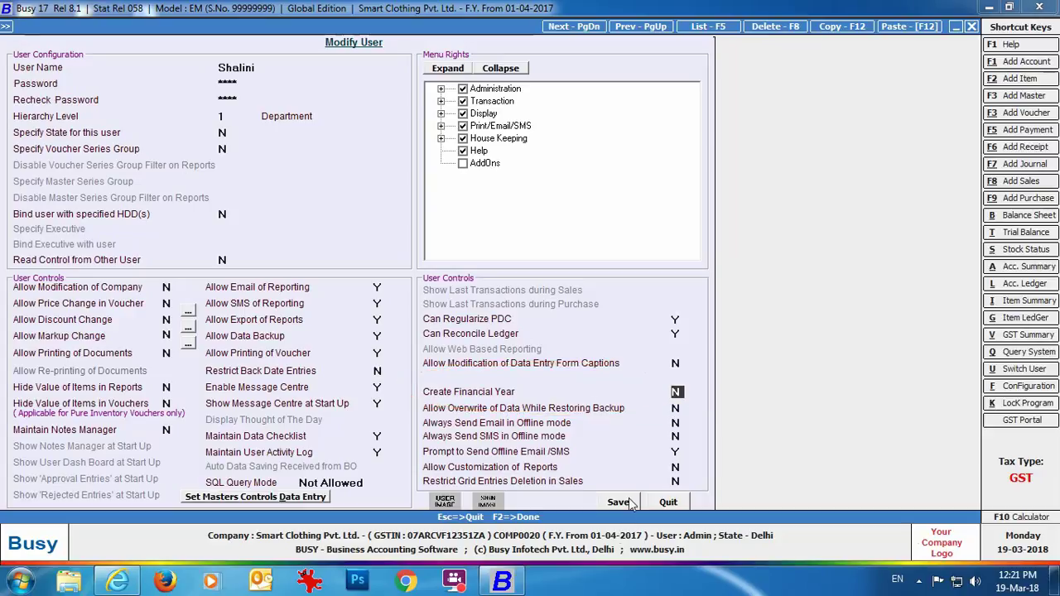
click(623, 503)
key(Escape)
key(Escape)
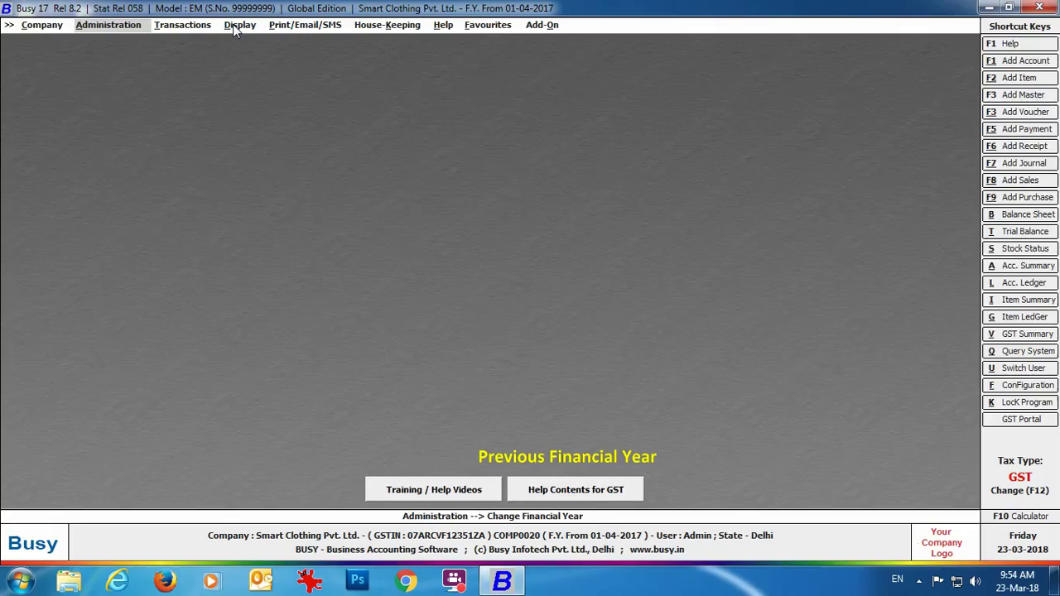
click(240, 24)
View the alphabetical Stock Status closing balances for all items.
click(263, 170)
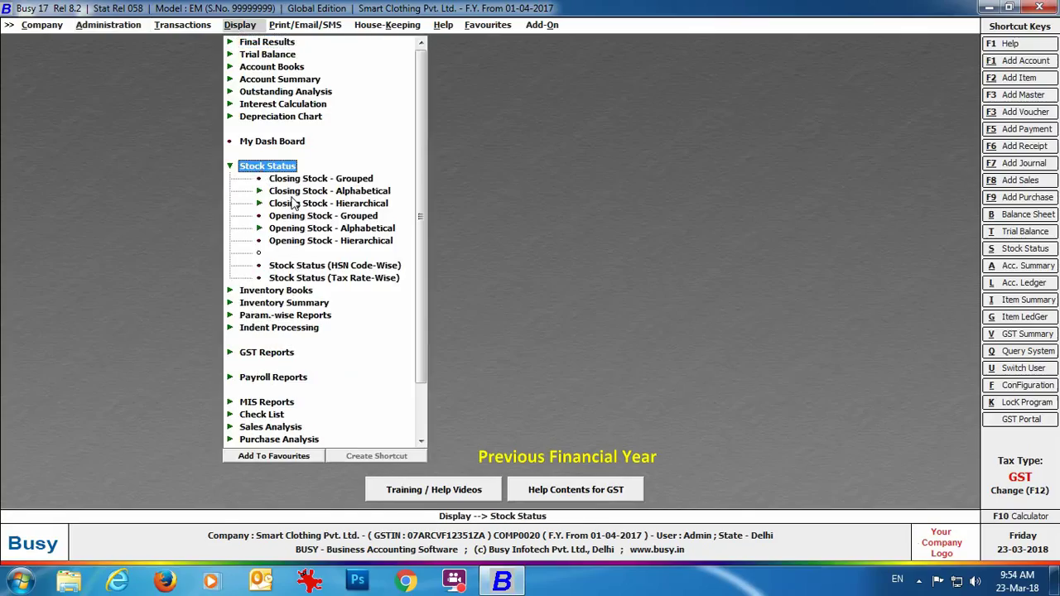
click(300, 197)
click(311, 208)
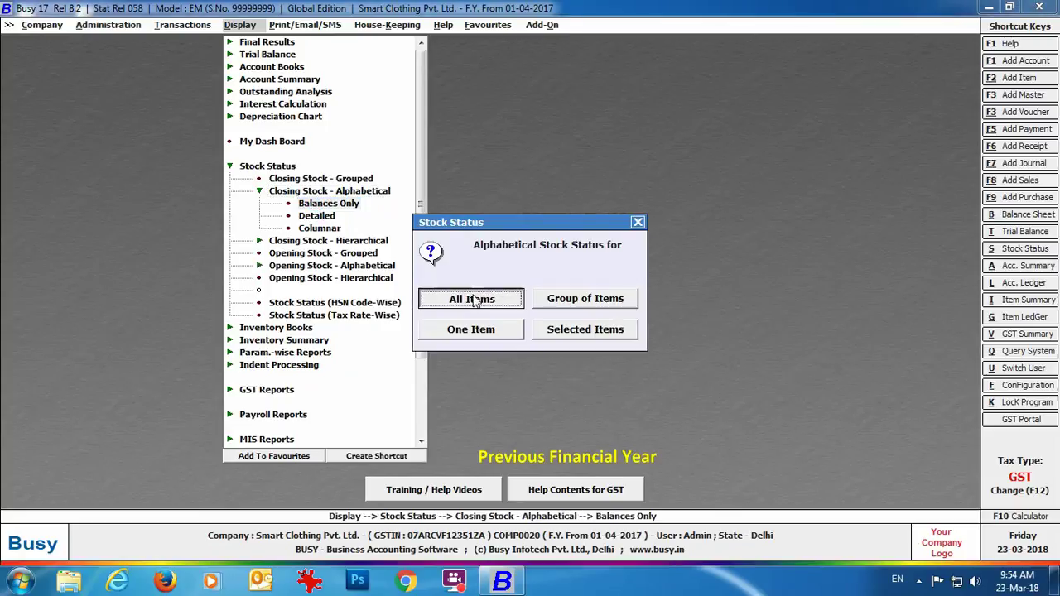
click(474, 300)
click(120, 219)
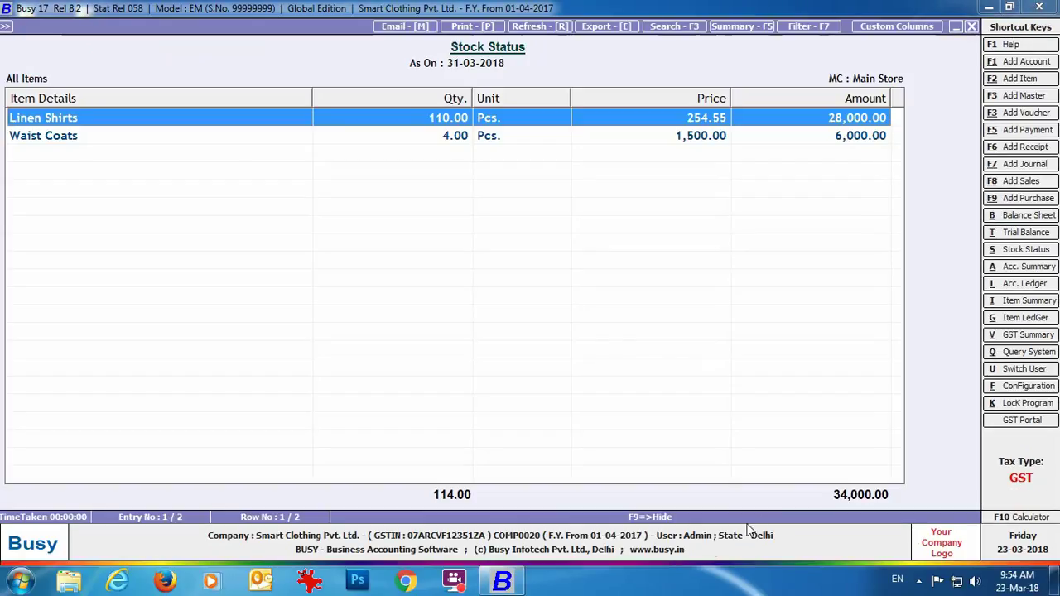
key(Escape)
key(Escape)
key(Escape)
Change to financial year 01-04-2018, carrying balances and new or changed masters forward.
click(108, 25)
click(139, 129)
click(179, 141)
click(511, 325)
click(542, 321)
key(Return)
key(Return)
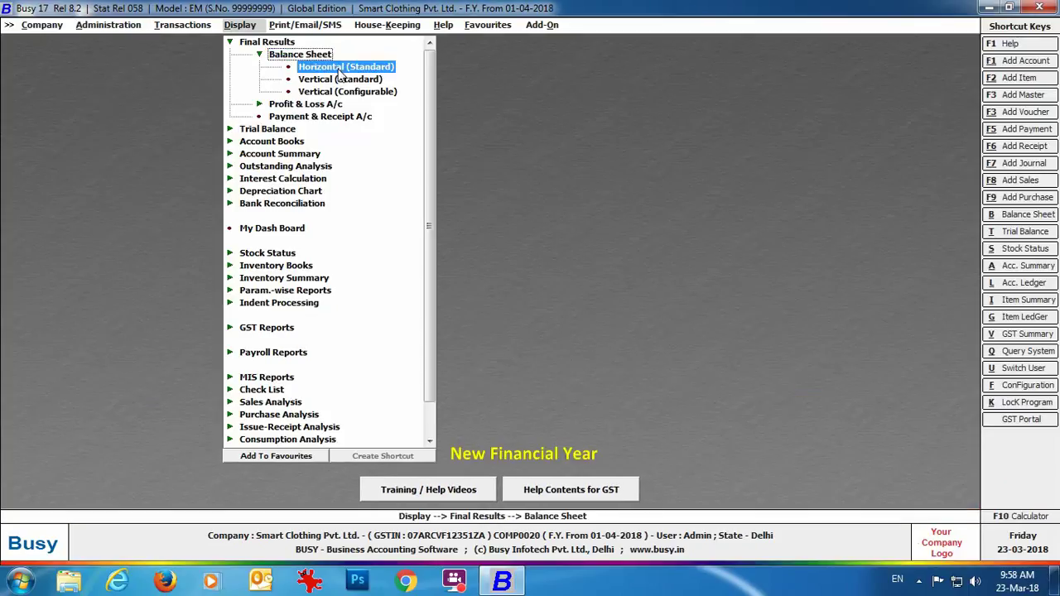
Run the month-wise horizontal Balance Sheet and drill into Current Assets > Stock-in-hand > Stock.
click(344, 59)
click(450, 311)
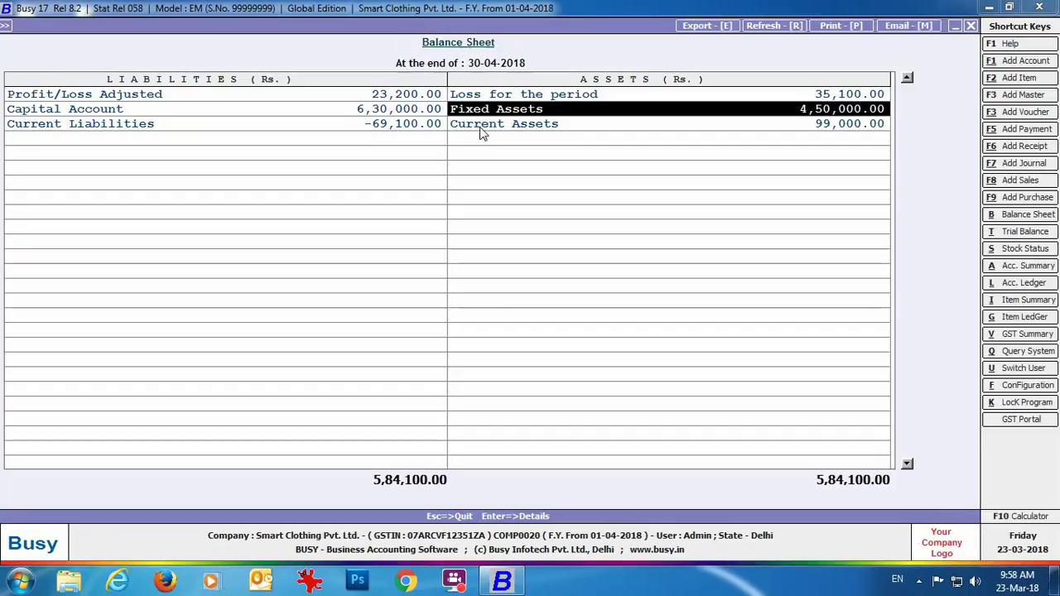
double_click(478, 128)
click(207, 147)
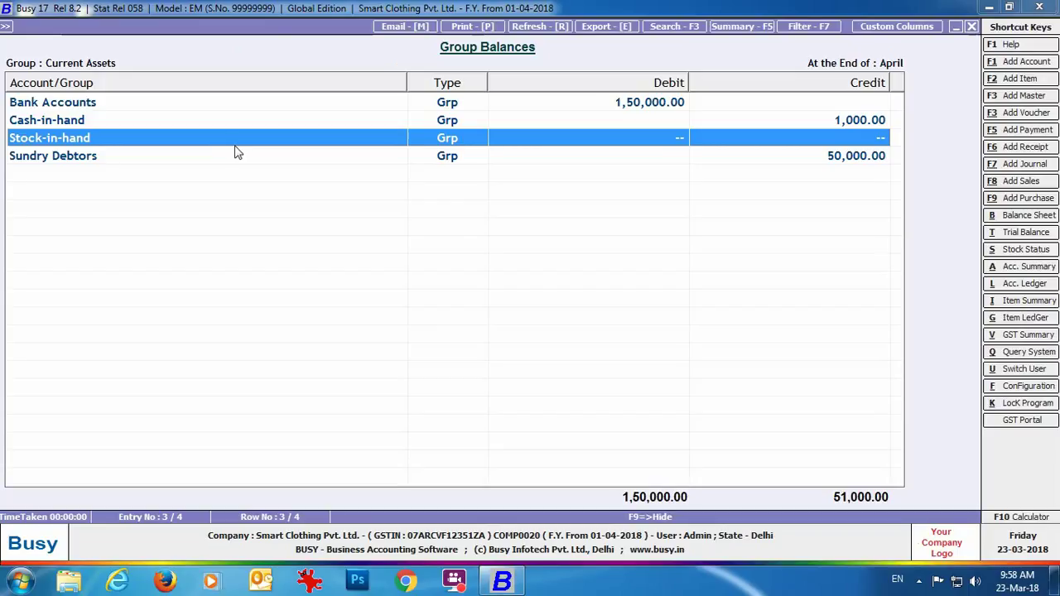
double_click(236, 152)
double_click(296, 99)
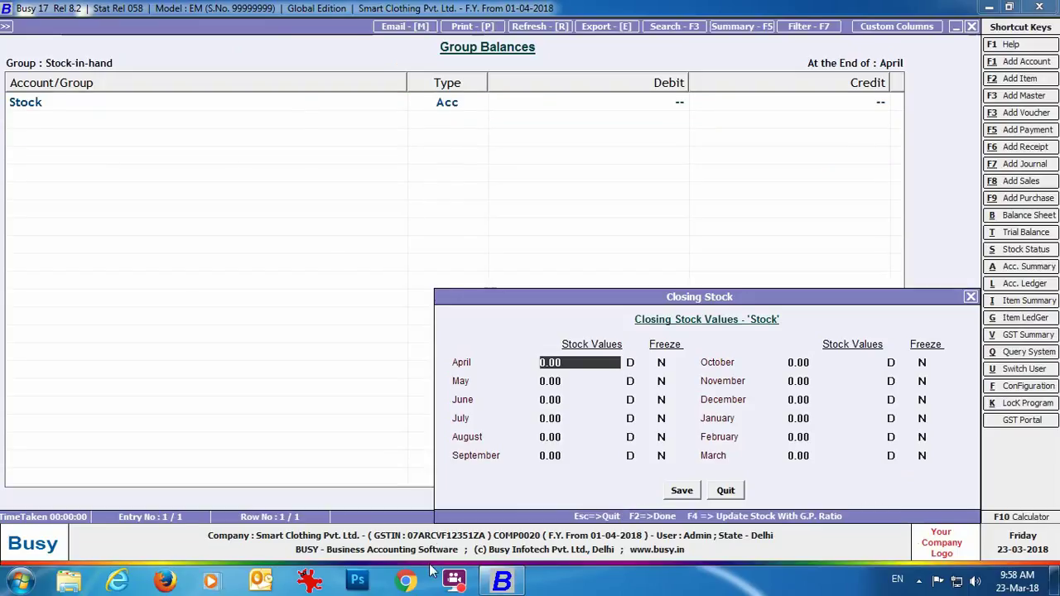
key(Escape)
key(Escape)
key(Escape)
key(Escape)
key(Escape)
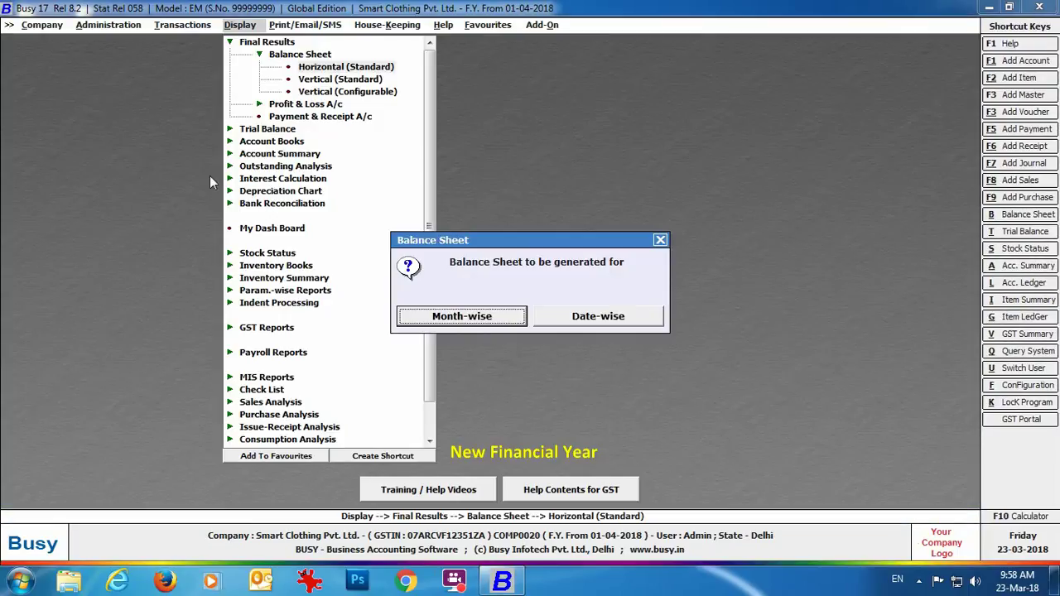
key(Escape)
key(Escape)
Switch back to financial year 01-04-2017.
click(110, 23)
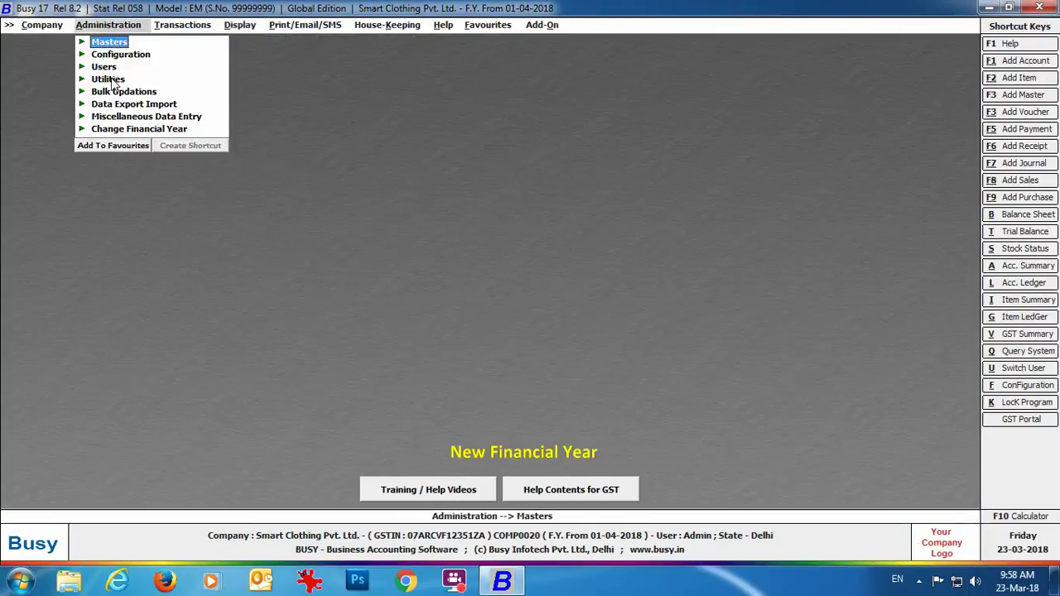
click(126, 130)
click(164, 142)
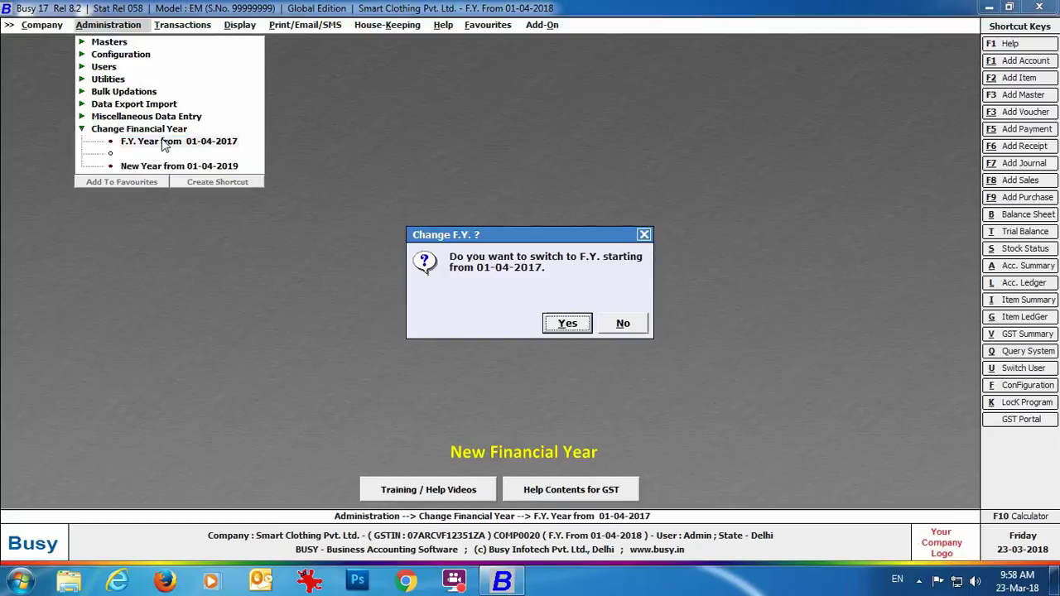
click(568, 323)
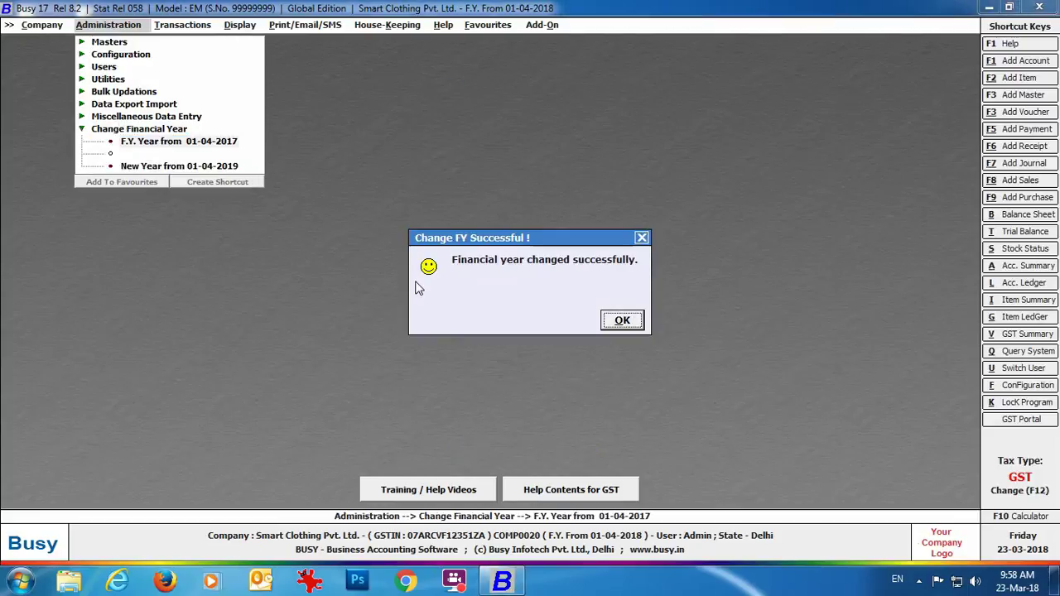
click(620, 321)
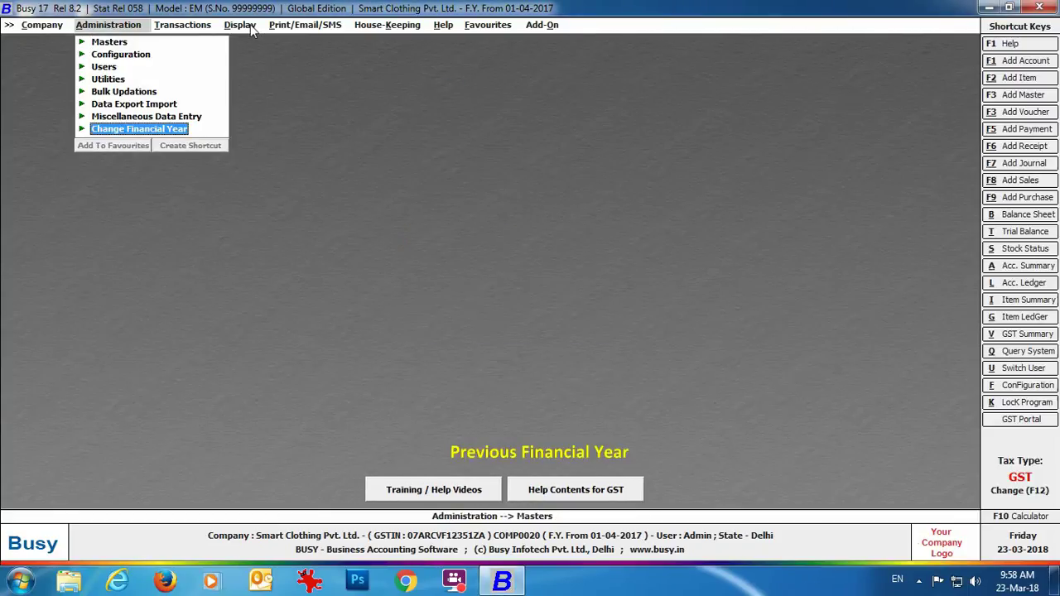
Run the month-wise horizontal Balance Sheet from April with Update Balance Sheet Stock set to Y.
click(247, 25)
click(261, 41)
click(327, 54)
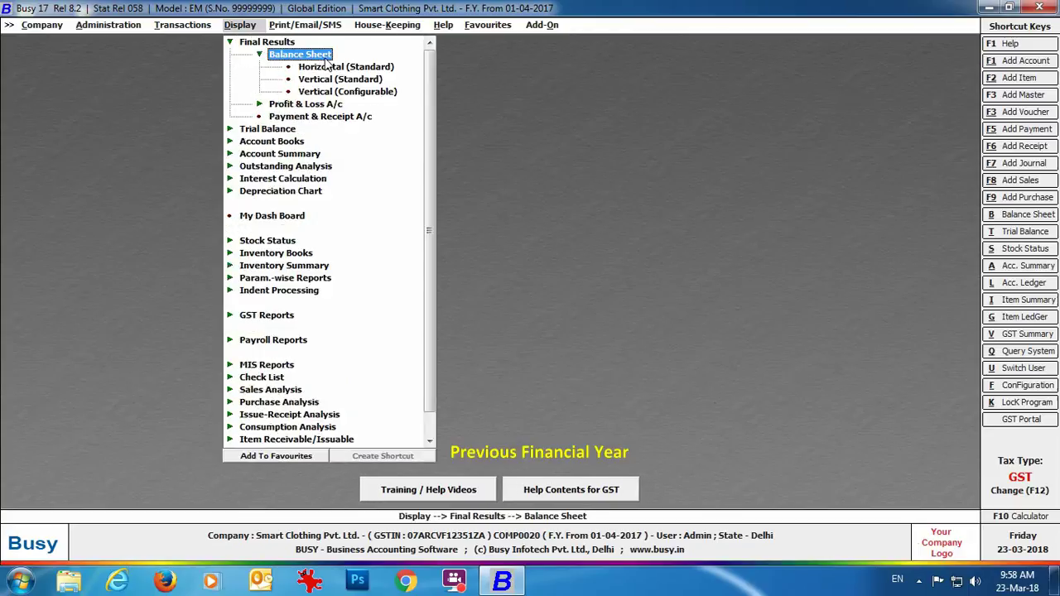
click(331, 66)
key(Return)
key(Return)
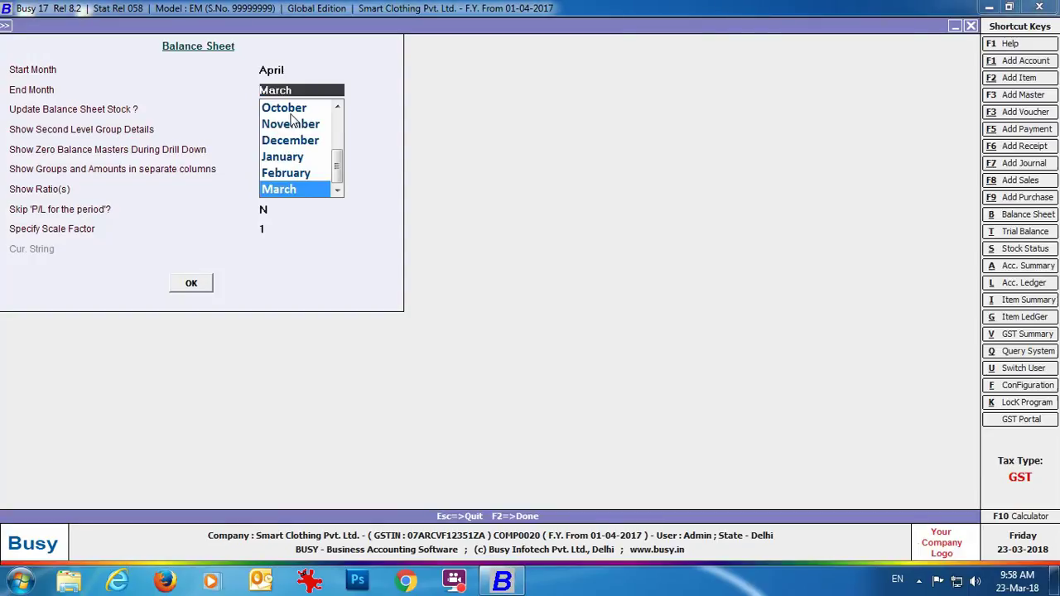
key(Return)
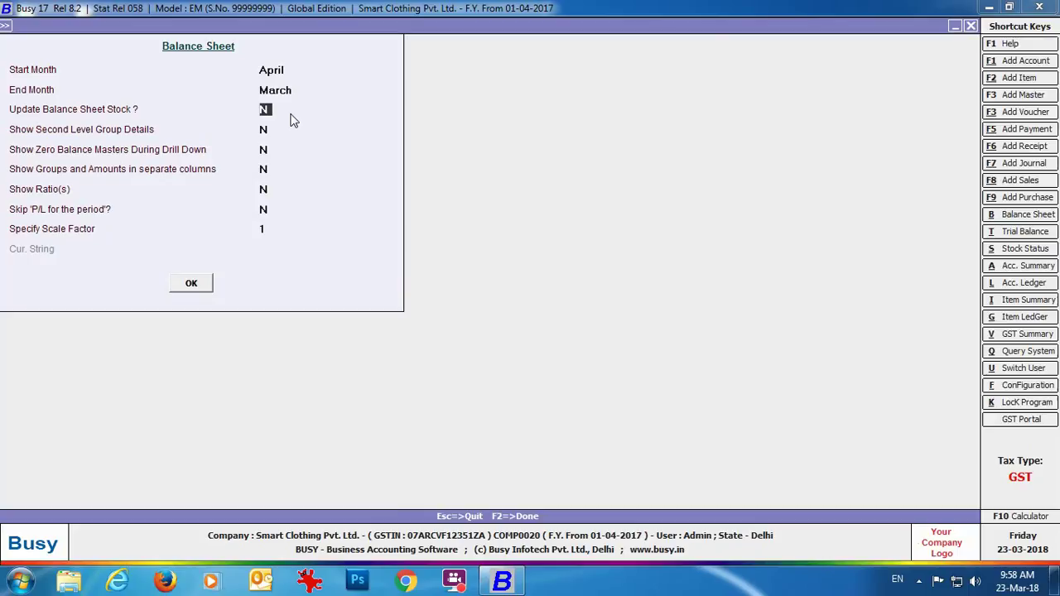
key(y)
click(195, 285)
key(Escape)
key(Escape)
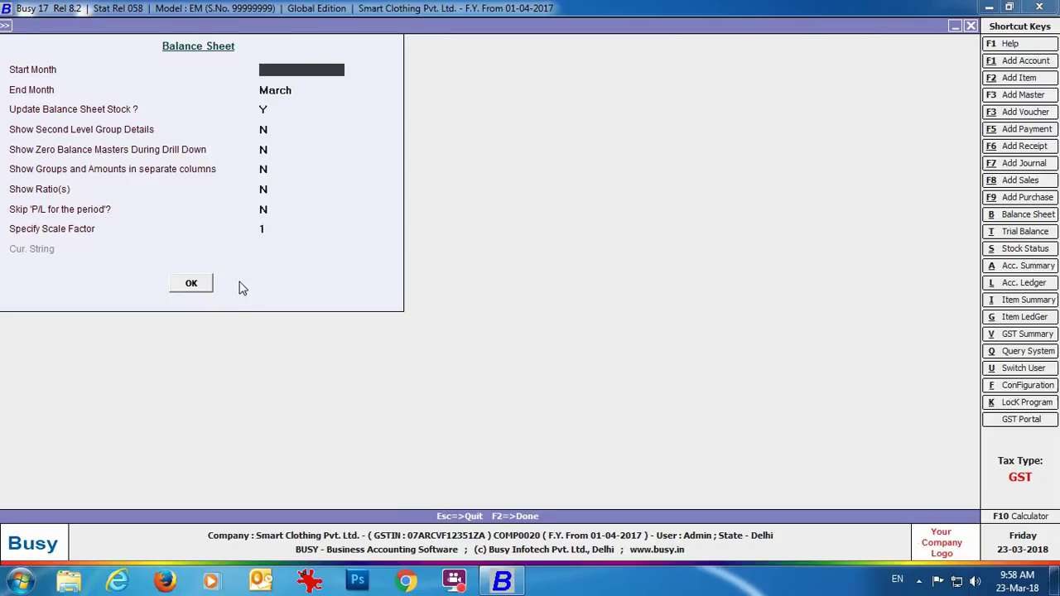
key(Escape)
key(Escape)
key(Escape)
key(Escape)
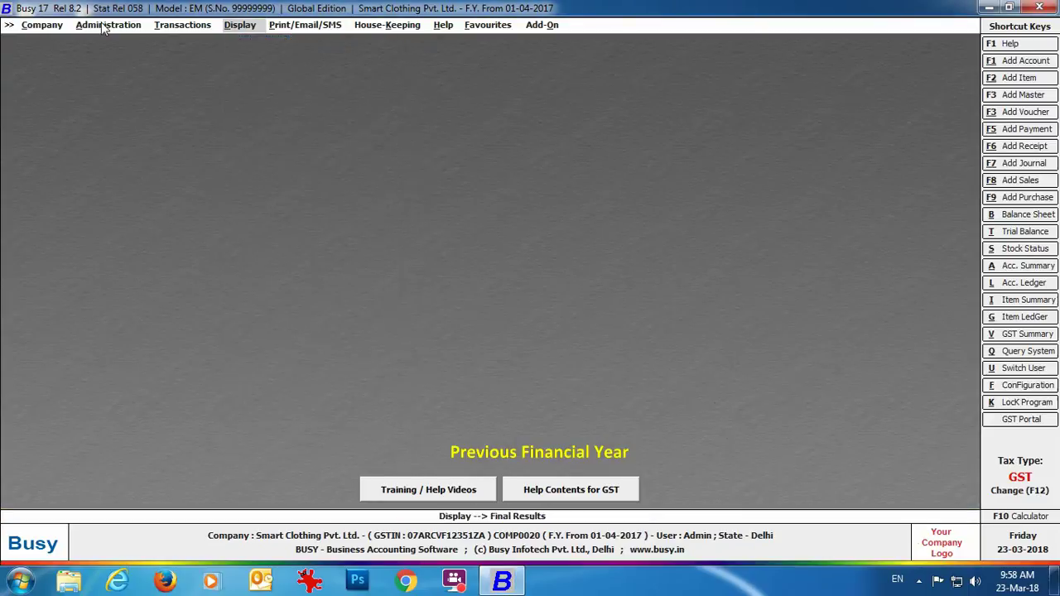
Change to financial year 01-04-2018, carrying balances and masters forward.
click(108, 24)
click(114, 131)
click(174, 144)
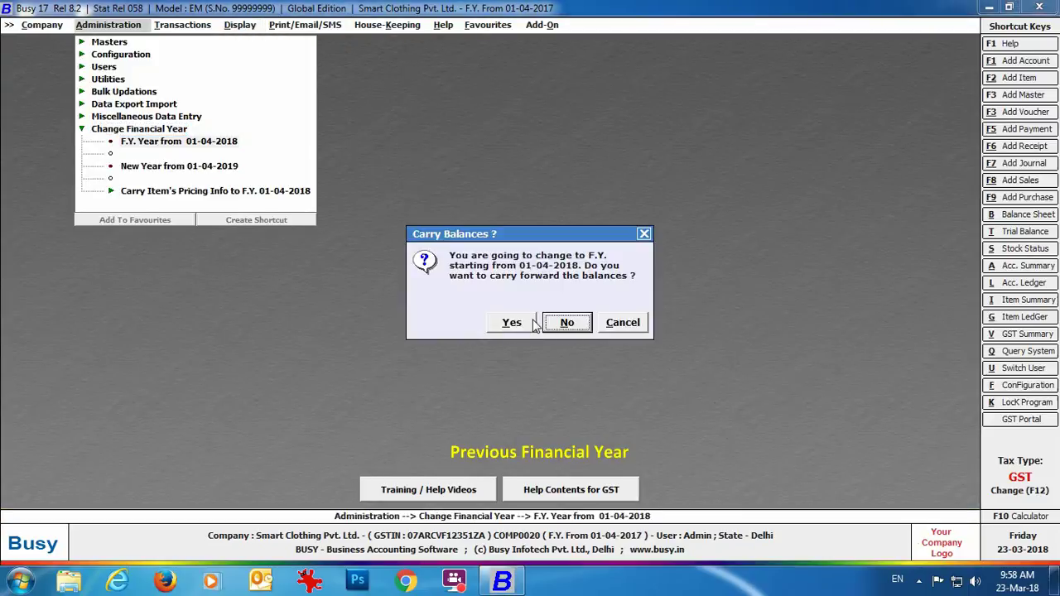
click(509, 324)
click(596, 315)
click(150, 283)
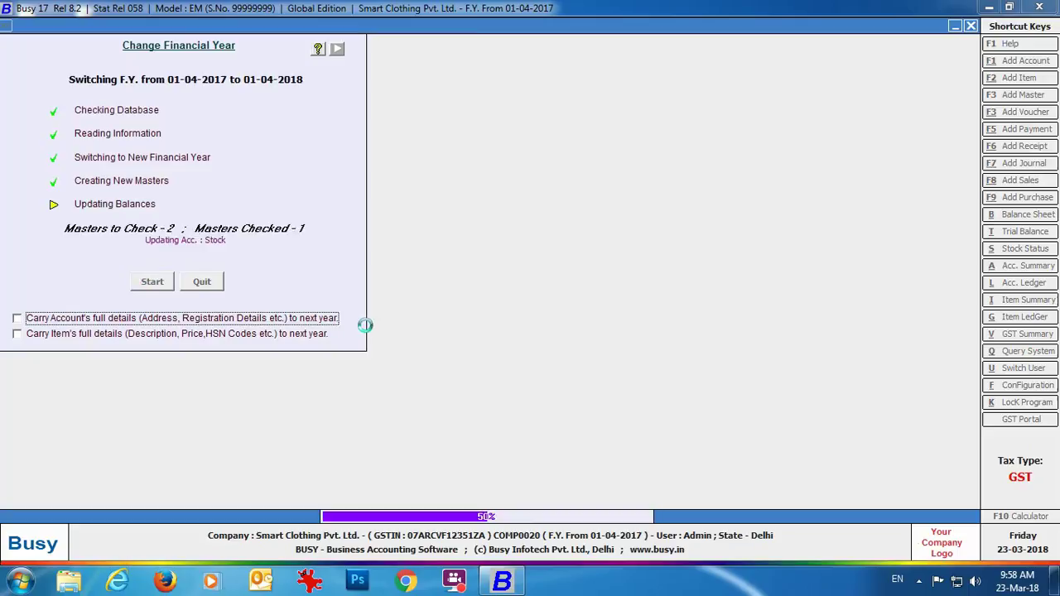
click(621, 320)
Run the month-wise horizontal Balance Sheet and drill to the Stock account's 34,000.00 April closing stock.
key(b)
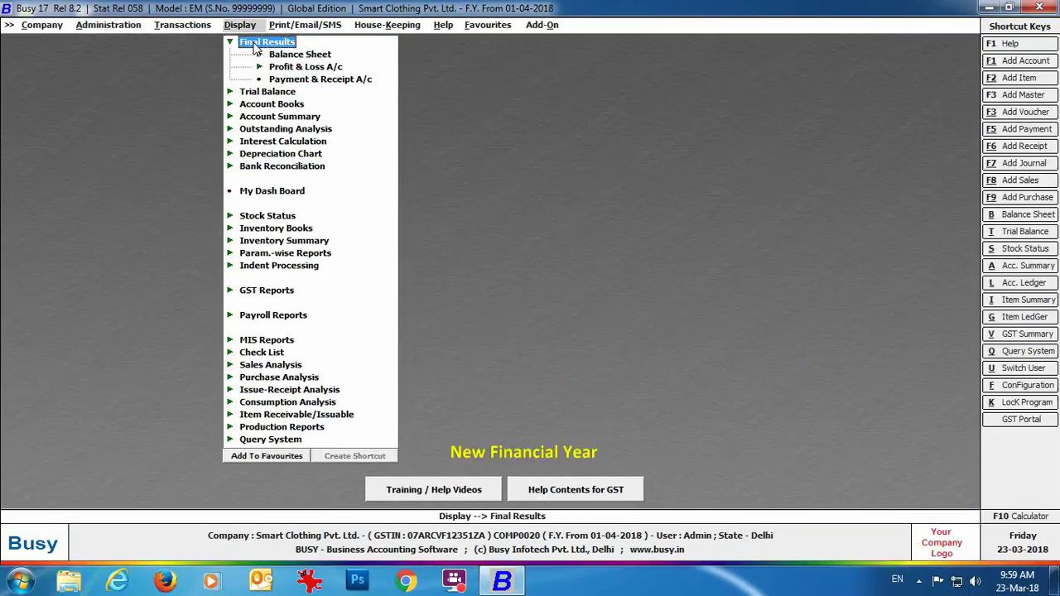
click(466, 315)
click(190, 283)
click(643, 110)
double_click(635, 125)
click(249, 138)
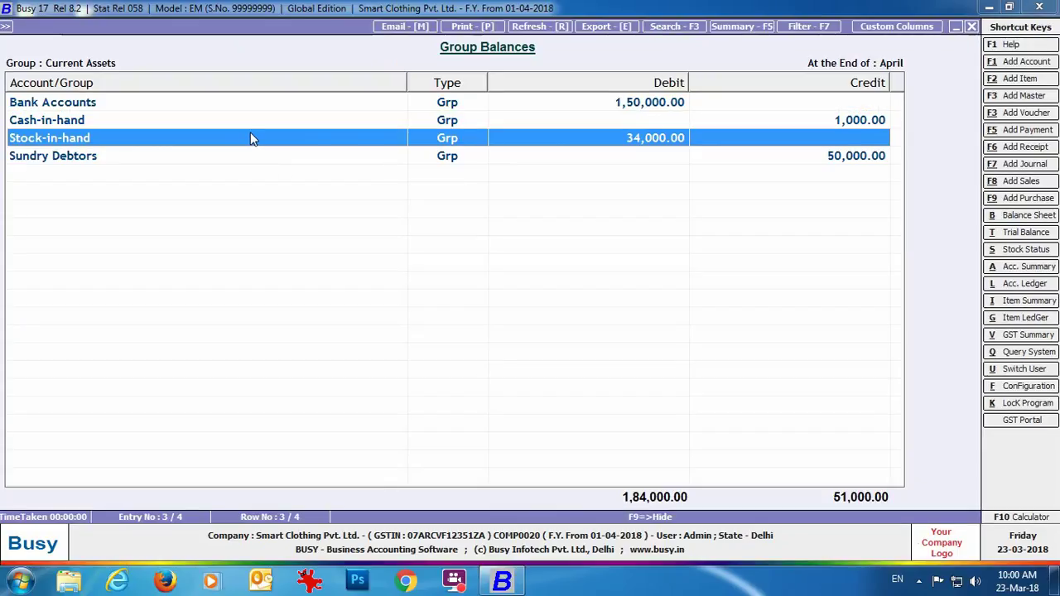
double_click(249, 138)
double_click(346, 110)
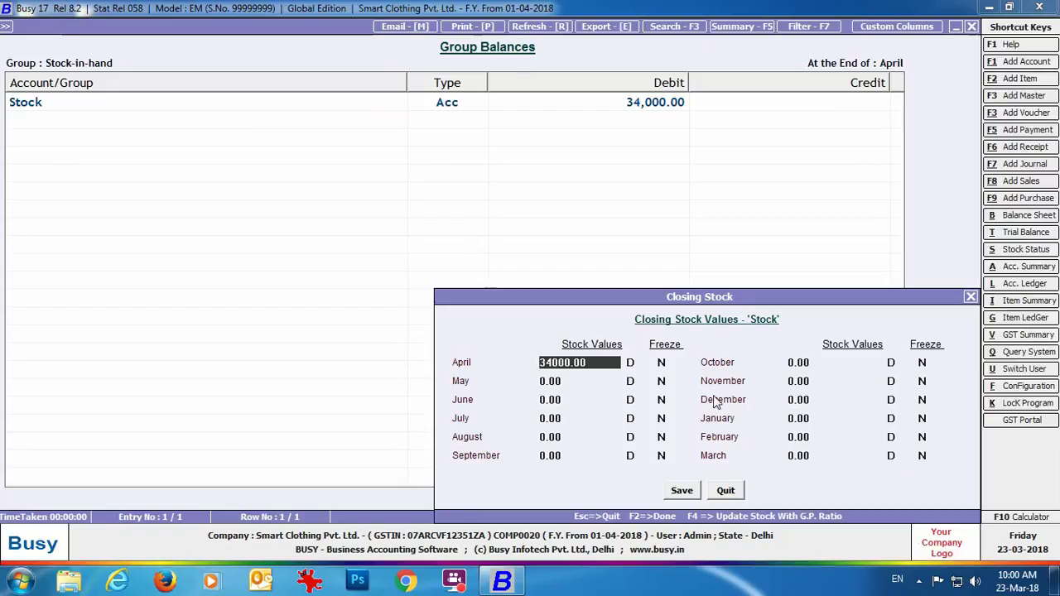
key(Escape)
key(Escape)
key(Escape)
key(Escape)
key(Escape)
key(Escape)
key(Escape)
key(Escape)
key(Escape)
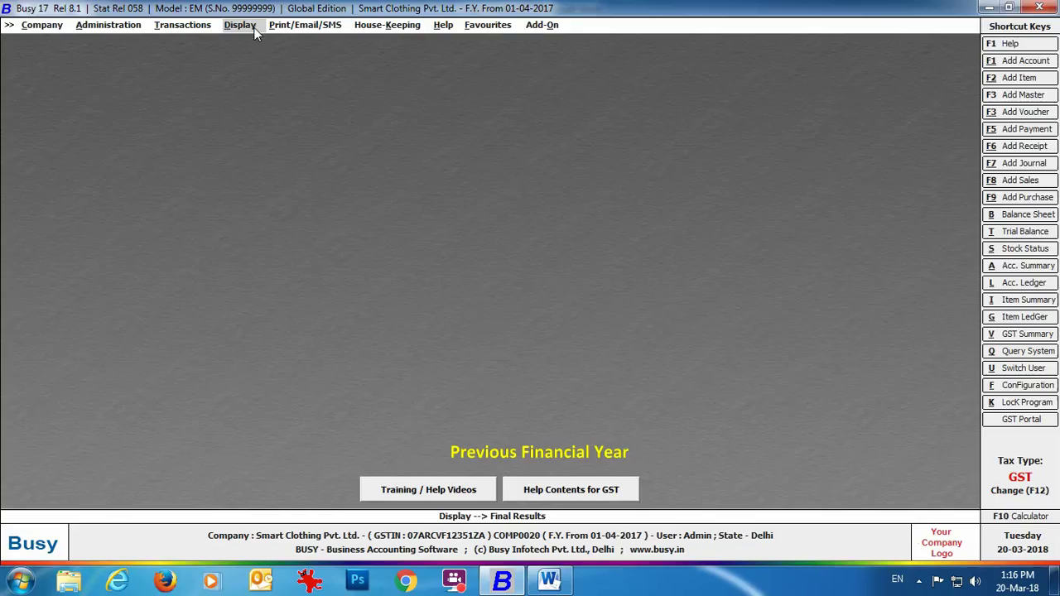
Run the month-wise horizontal Balance Sheet from April to March with Update Stock set to Y.
click(249, 27)
click(258, 42)
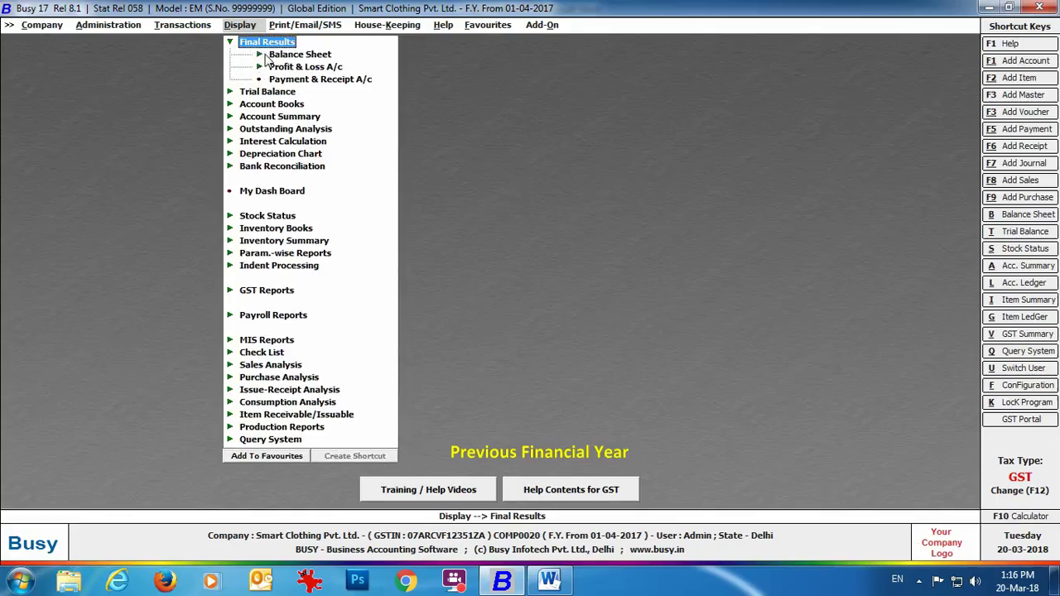
click(267, 60)
click(298, 68)
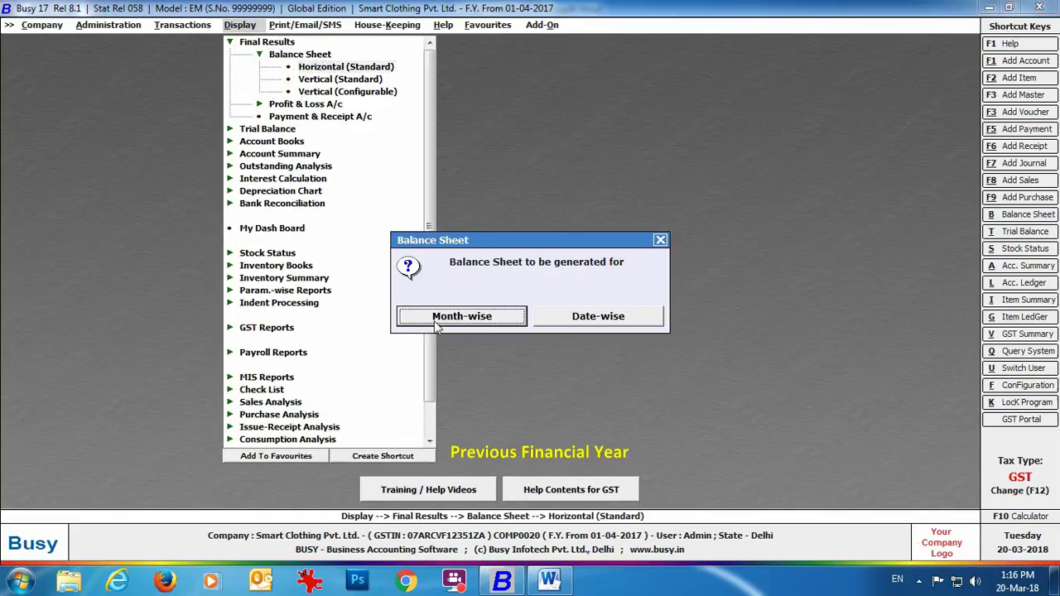
click(461, 317)
key(Return)
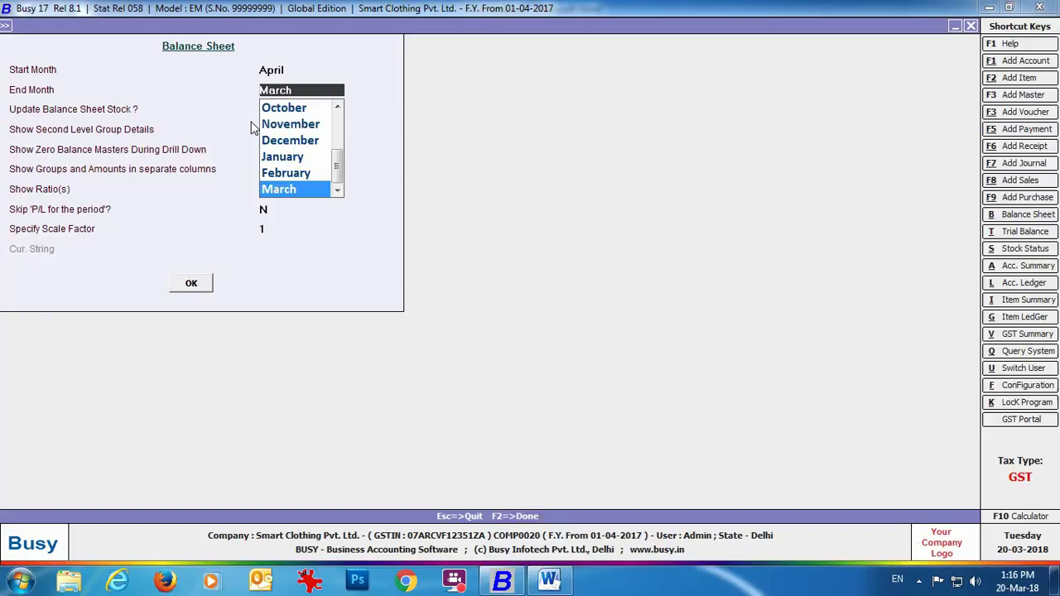
key(Return)
text(Y)
click(176, 283)
Drill into Current Assets > Stock-in-hand > Stock and save March closing stock as 33,000.
double_click(497, 108)
double_click(230, 124)
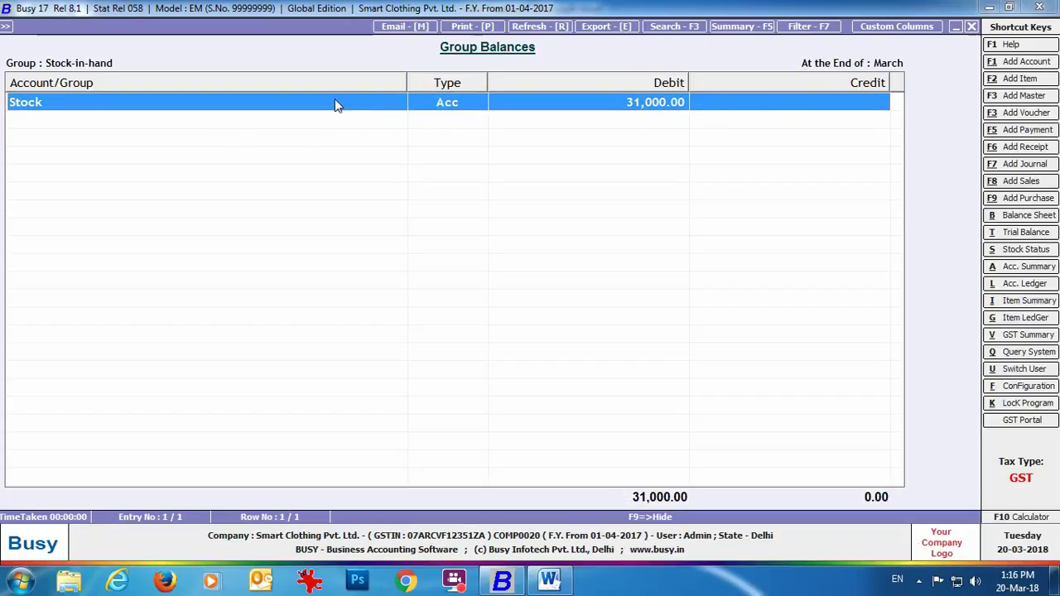
double_click(336, 102)
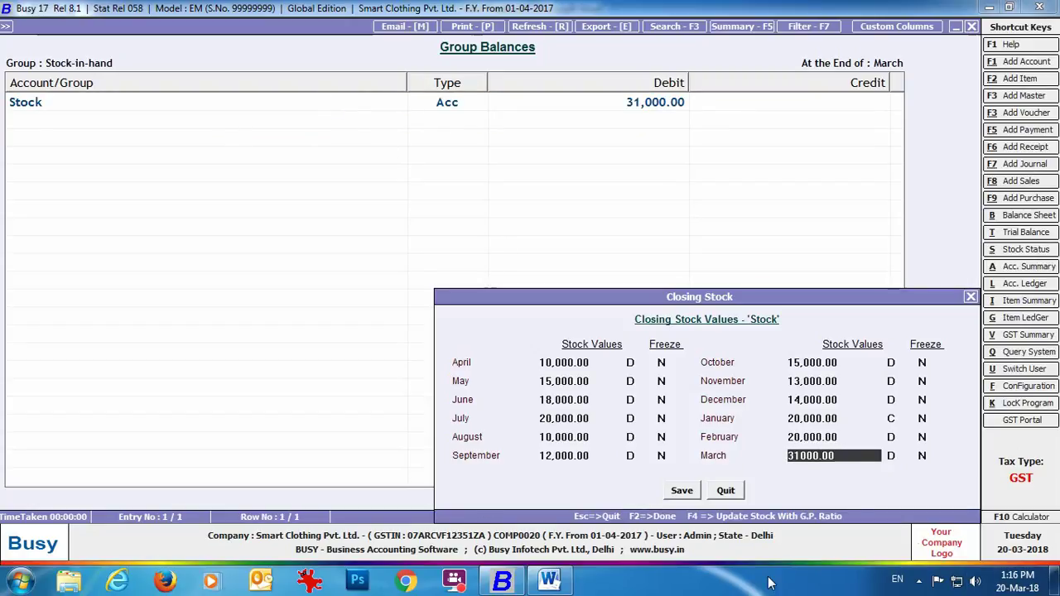
drag(853, 458, 776, 453)
text(33)
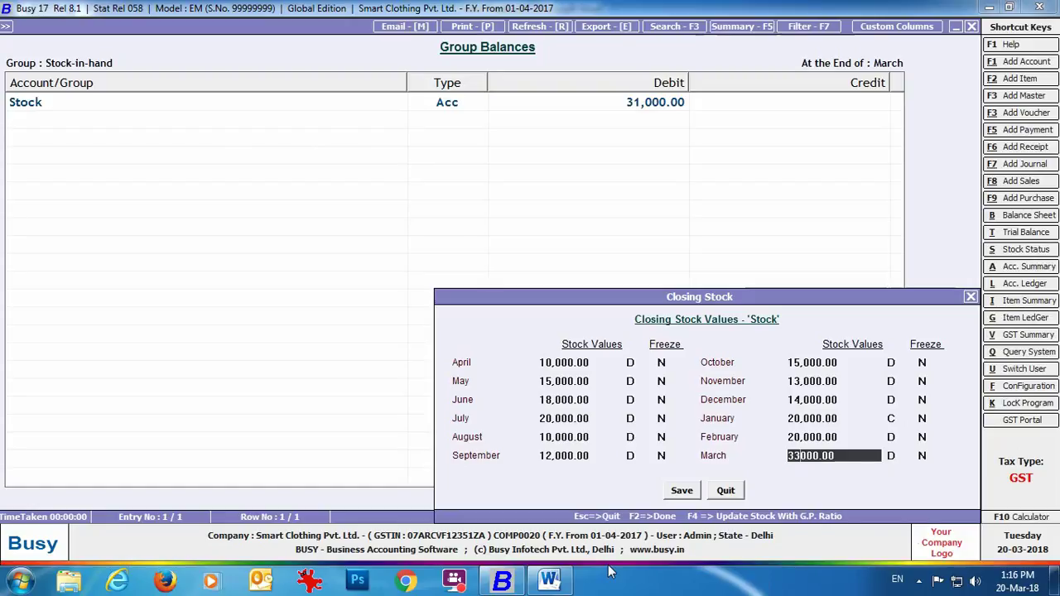
click(687, 492)
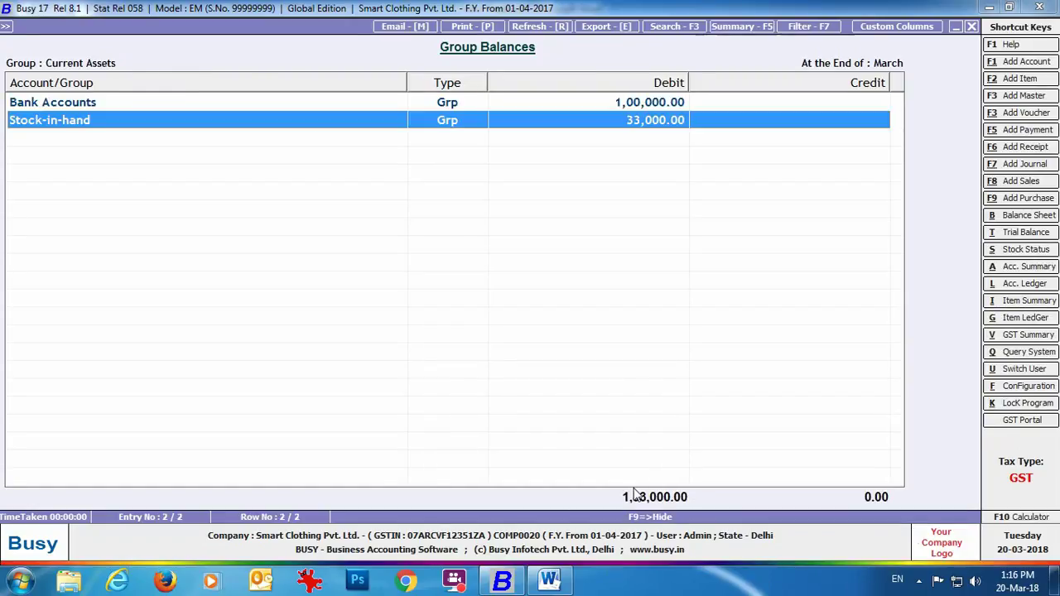
Change to financial year 01-04-2018, carrying balances and masters forward.
key(Escape)
key(Escape)
key(Escape)
key(Escape)
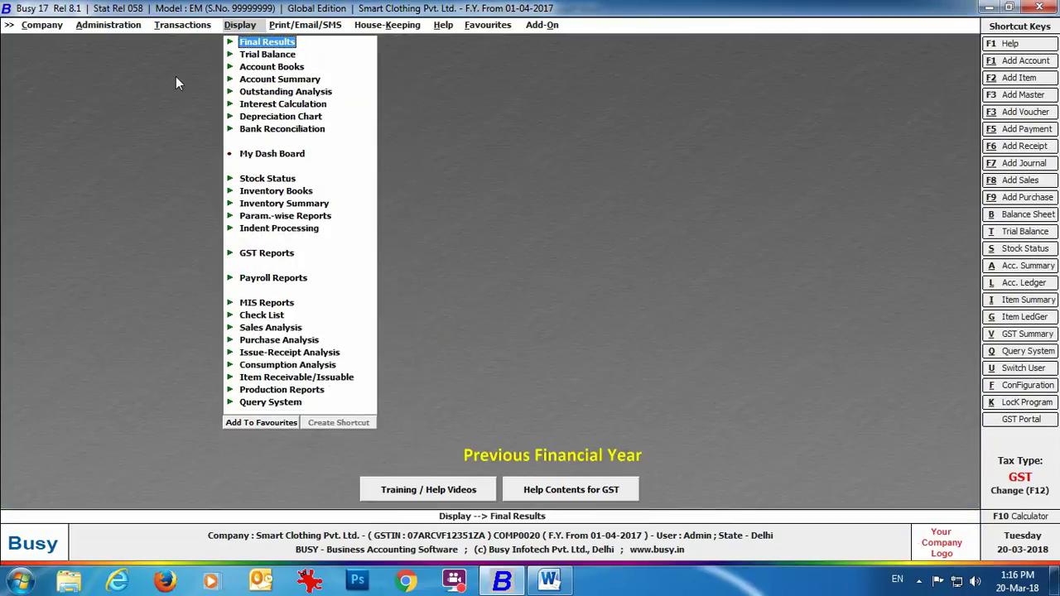
key(Escape)
click(122, 26)
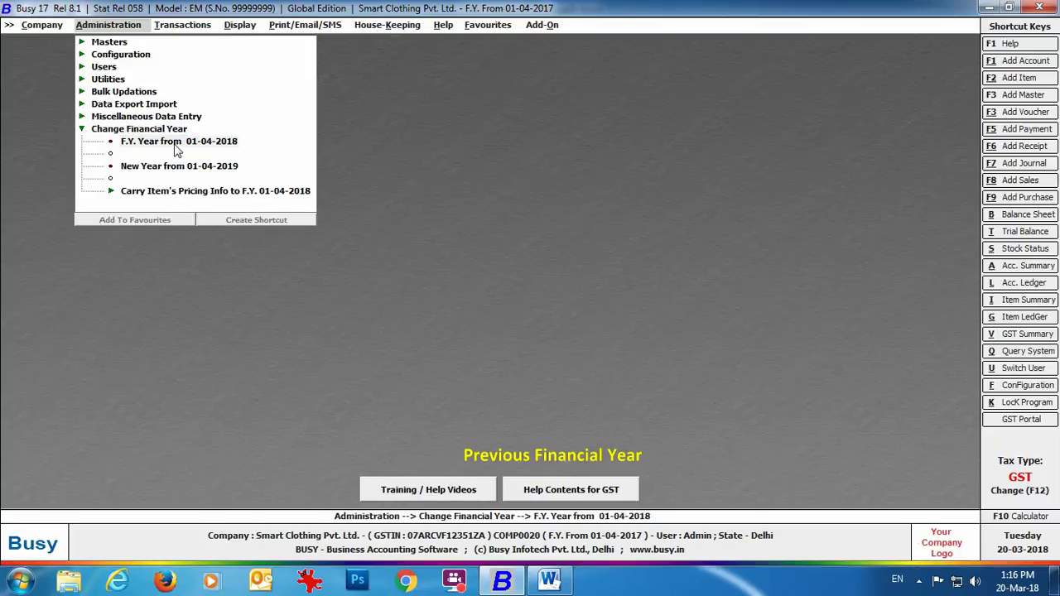
click(242, 209)
click(513, 323)
click(513, 317)
click(163, 285)
click(573, 326)
key(Return)
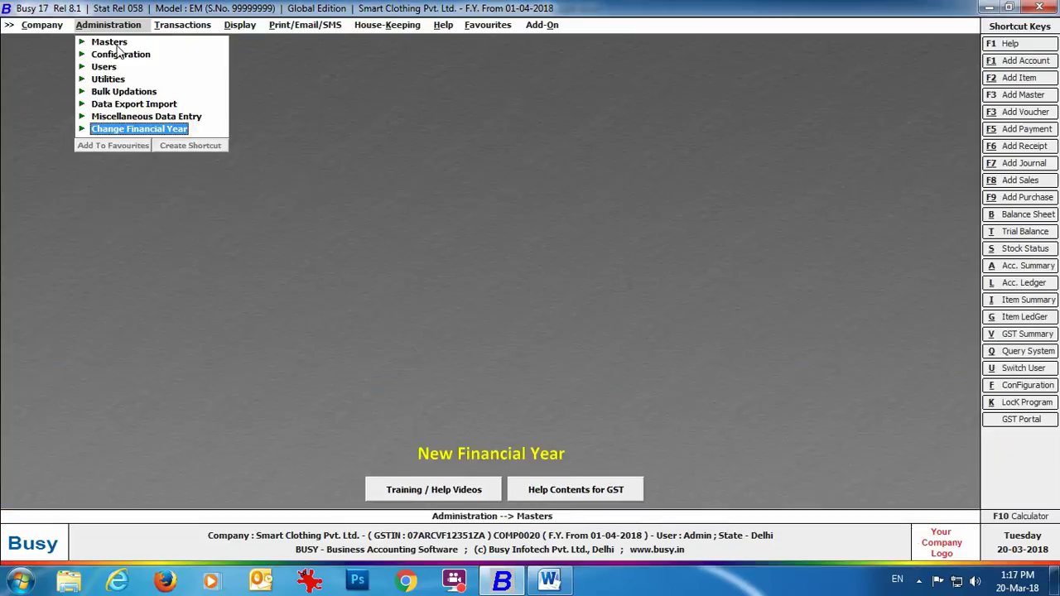
Check the Stock account's 33,000.00 opening balance against its 30,000.00 previous-year balance.
click(119, 46)
click(158, 79)
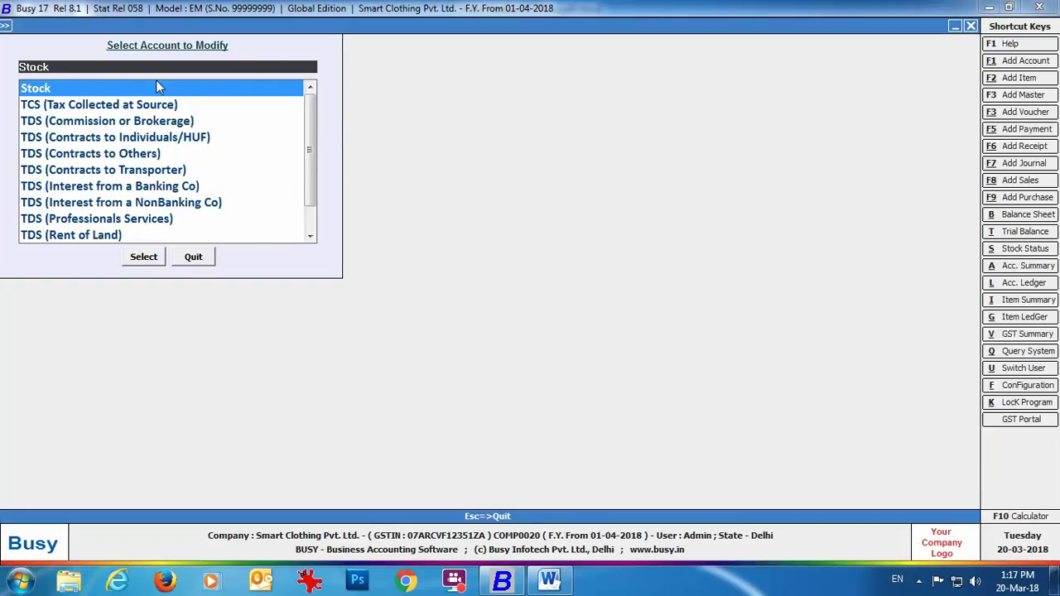
key(Return)
click(125, 162)
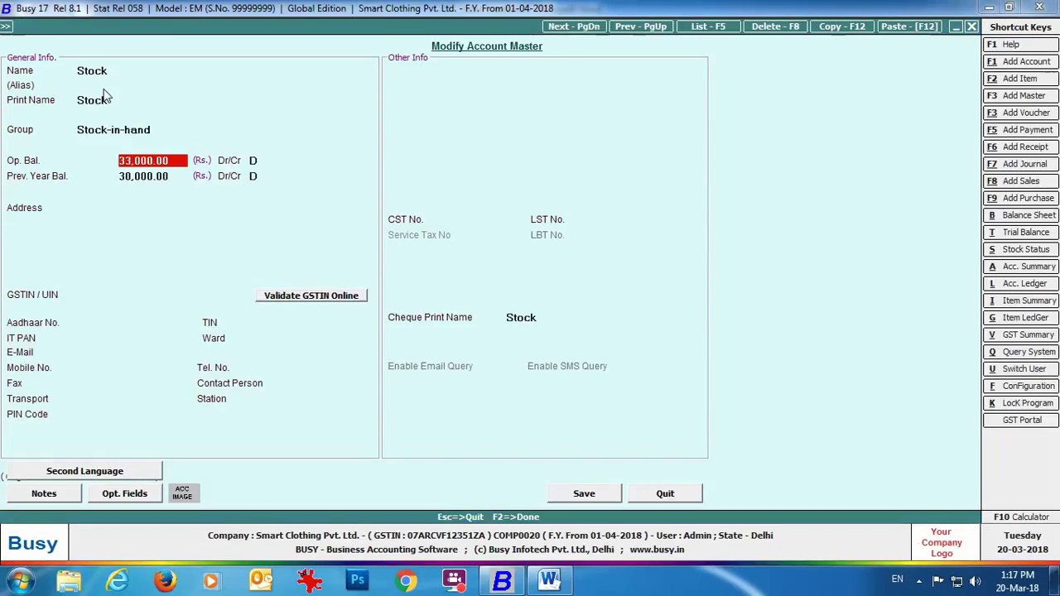
click(673, 497)
key(Escape)
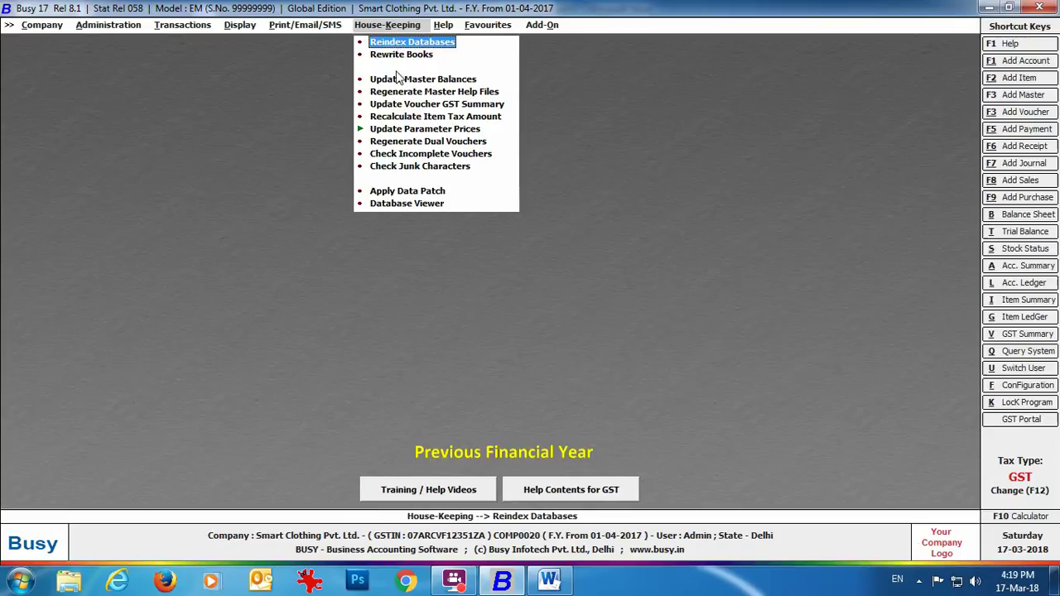
Run Update Master Balances from House-Keeping.
click(402, 83)
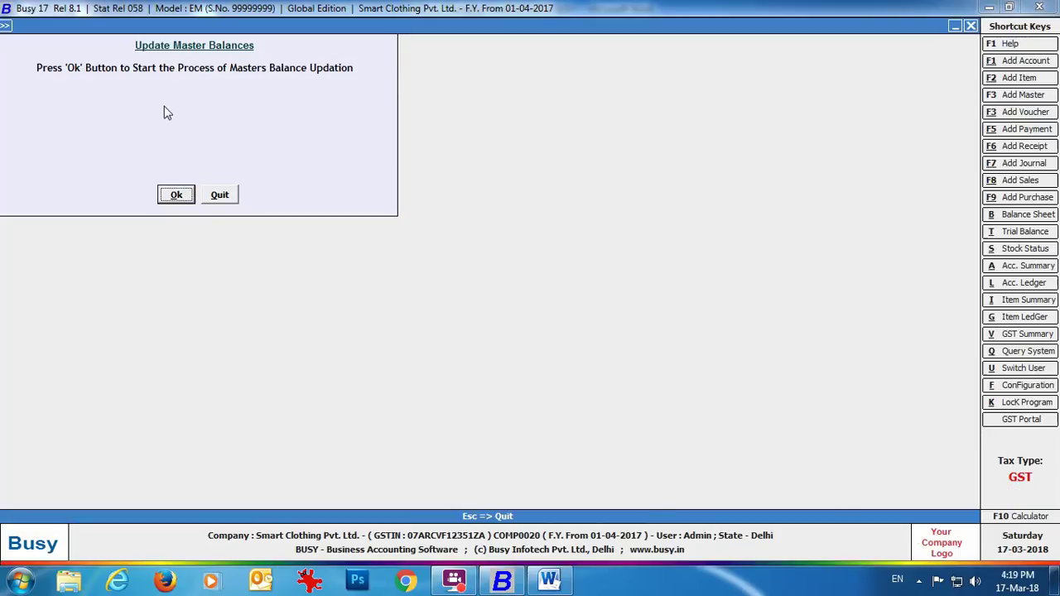
click(170, 196)
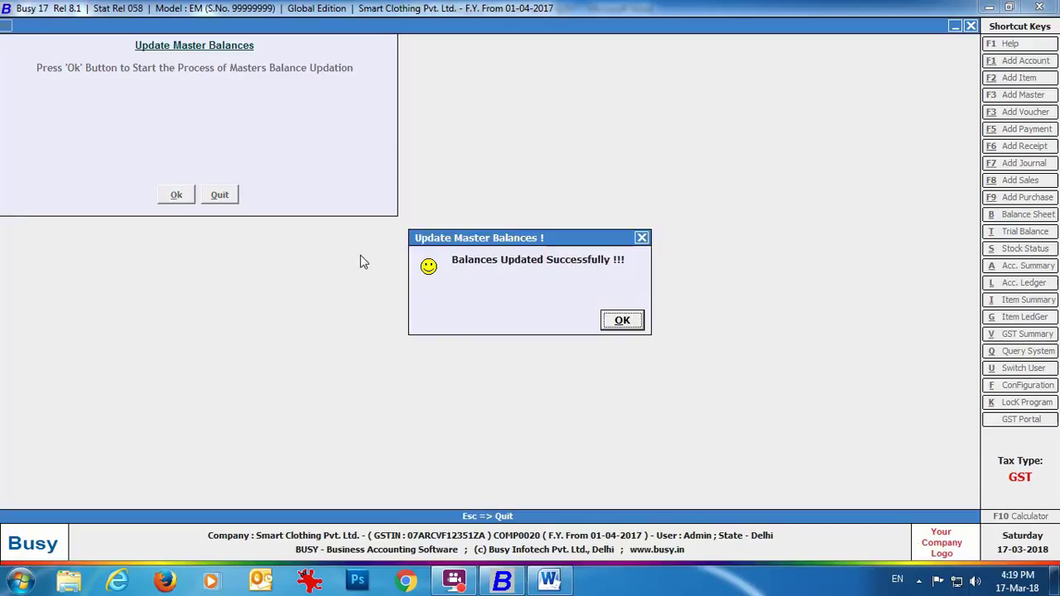
click(619, 321)
Change to financial year 01-04-2018, answering Yes to carry balances forward.
click(109, 24)
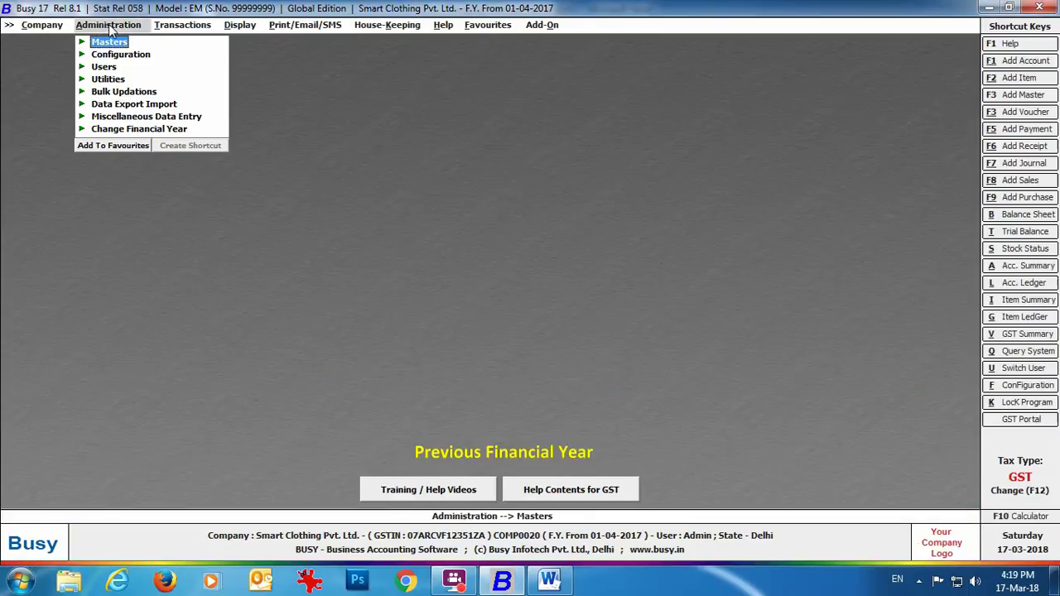
click(139, 130)
click(187, 154)
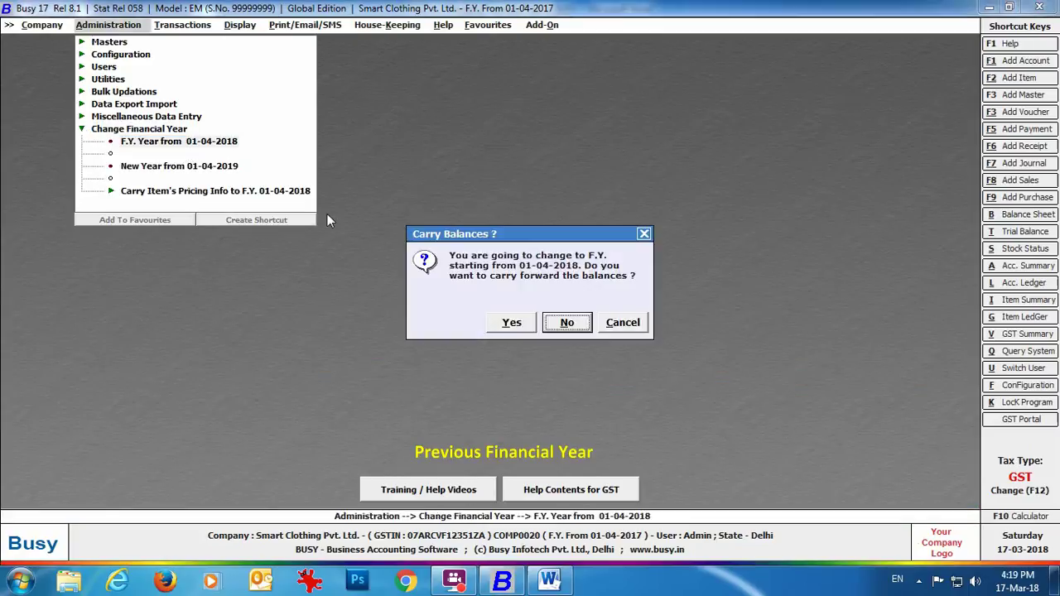
click(506, 324)
click(577, 323)
key(Return)
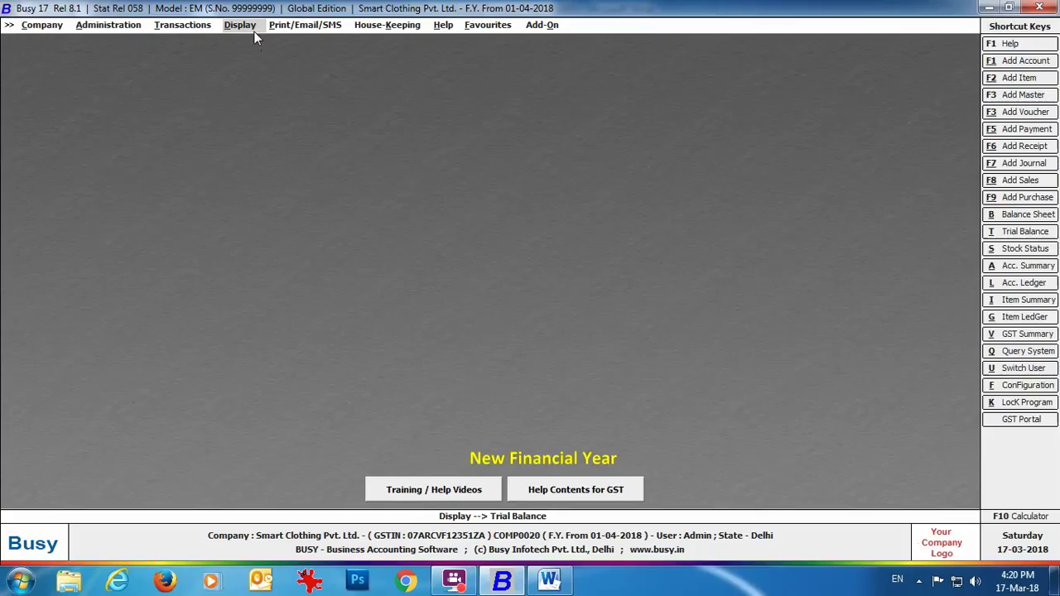
Pick the Opening Trial - Mismatch from Prev. Yr. report under Trial Balance.
click(253, 31)
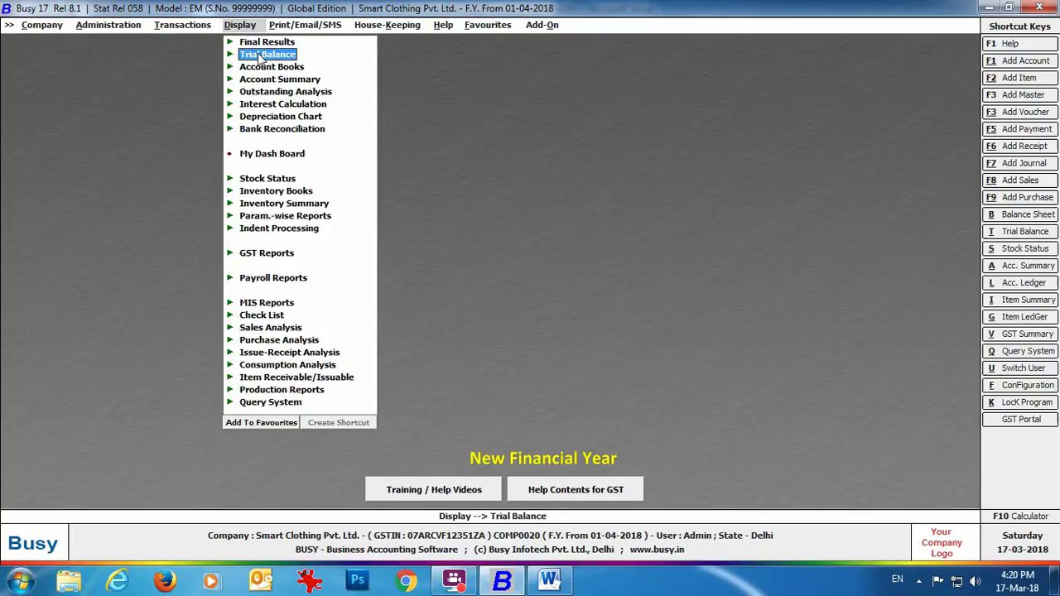
click(261, 56)
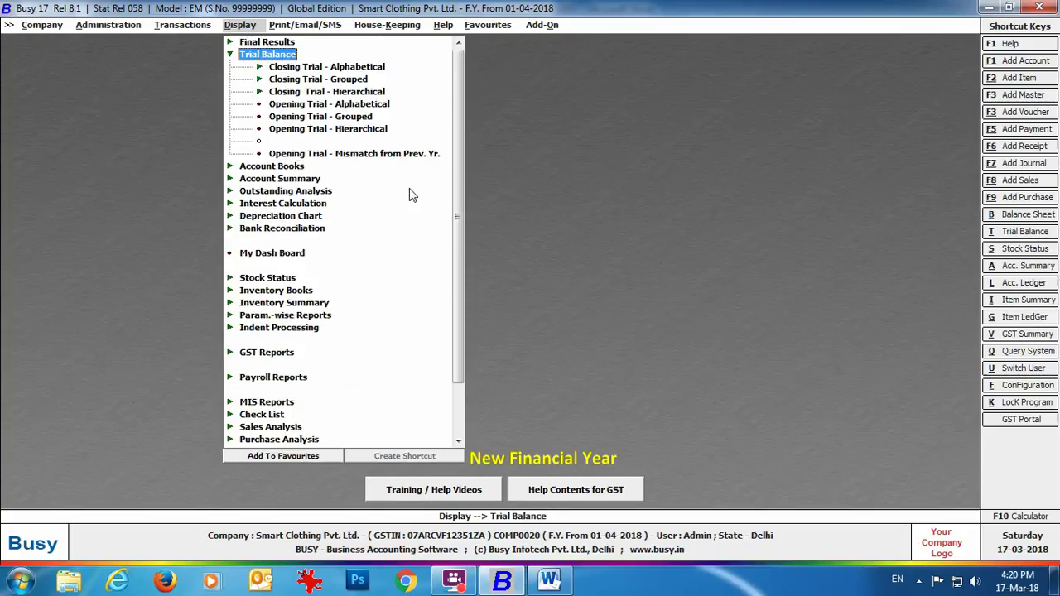
click(366, 154)
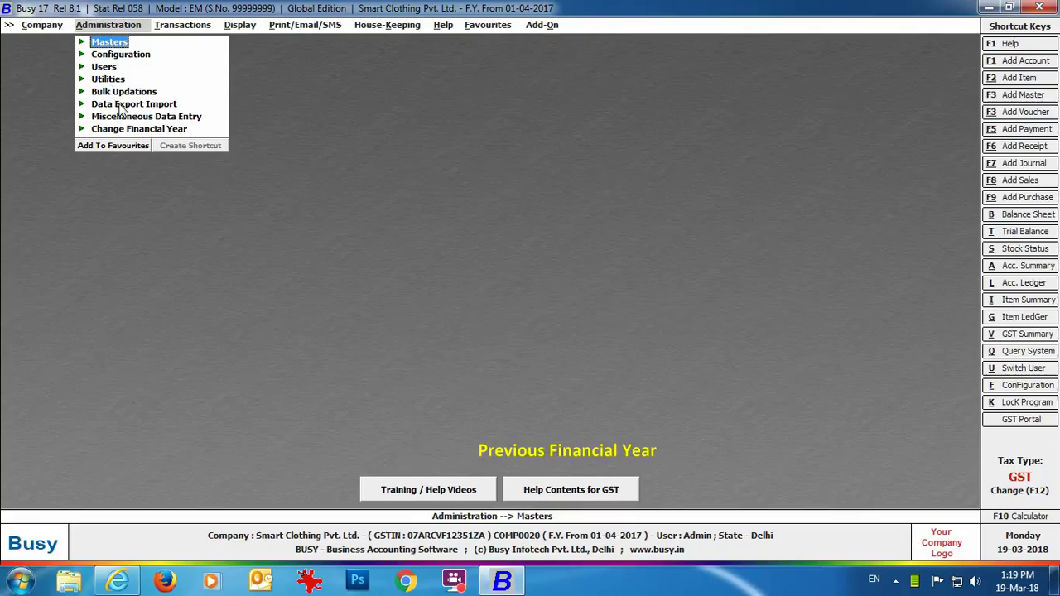
Open the Masters export under Data Export/Import (XML) > Export Data.
click(121, 106)
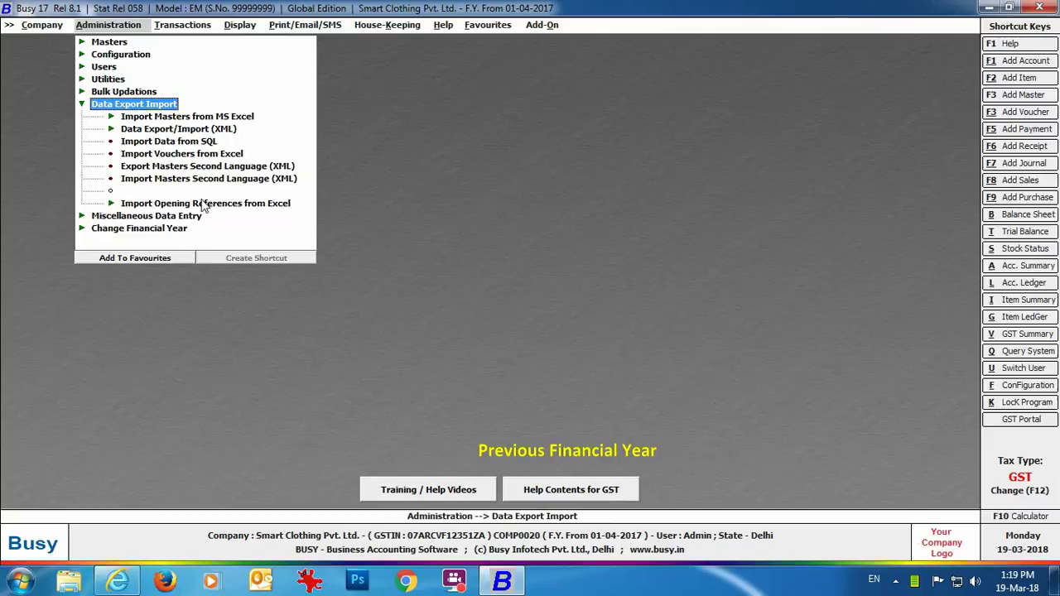
click(164, 131)
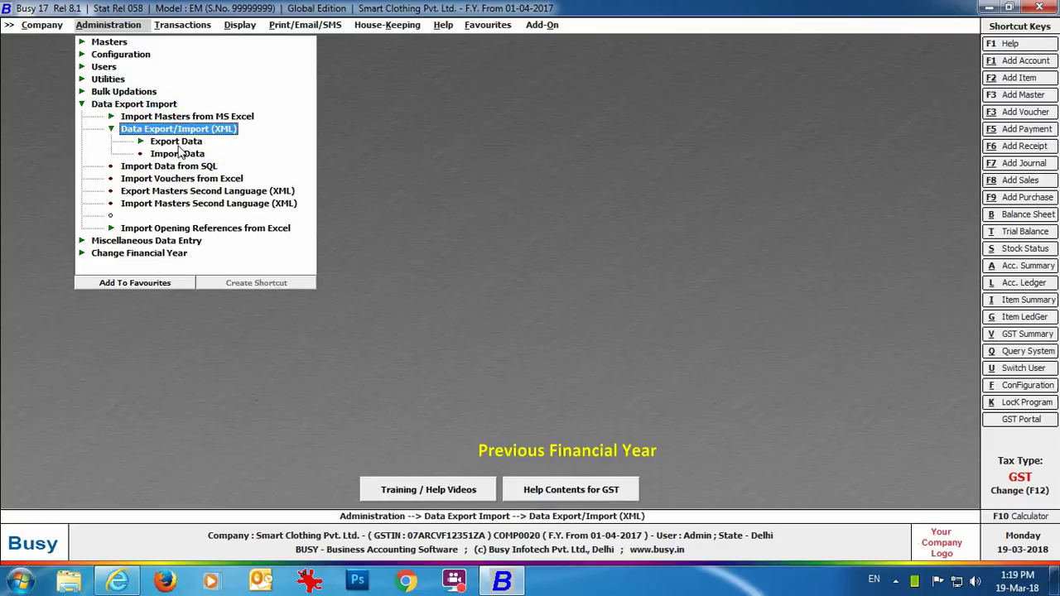
click(177, 142)
click(186, 155)
click(187, 156)
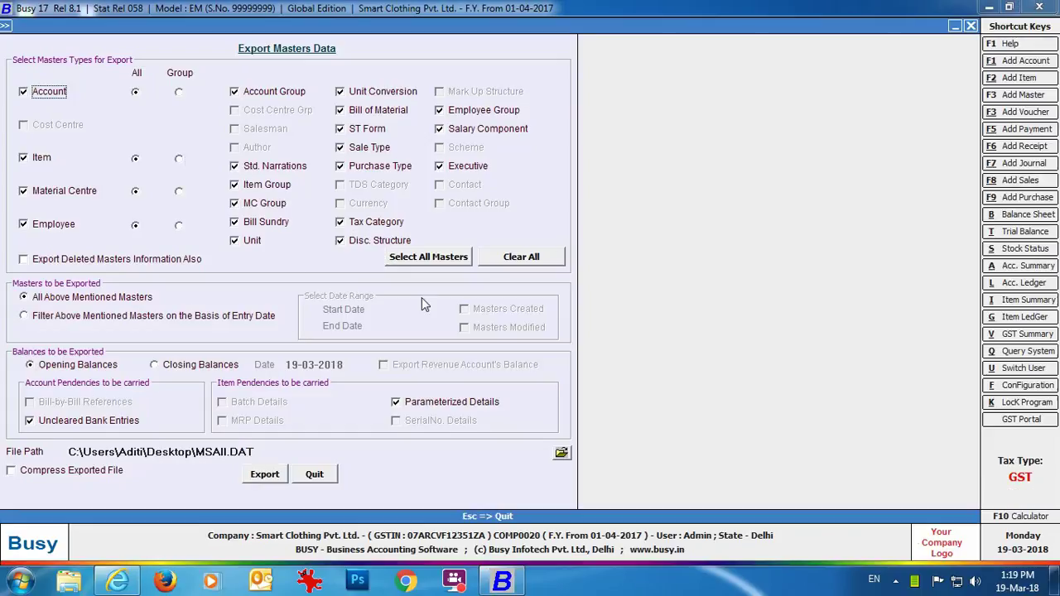
Export masters with closing balances as on 31-03-2018 to MSAll.DAT.
click(166, 366)
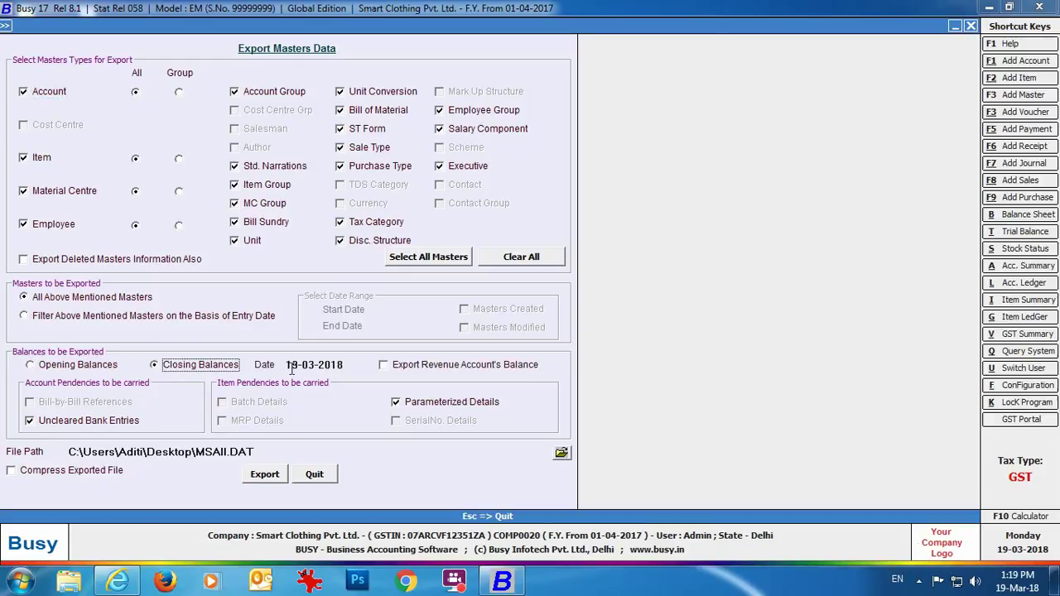
click(352, 365)
key(Delete)
key(Delete)
text(31)
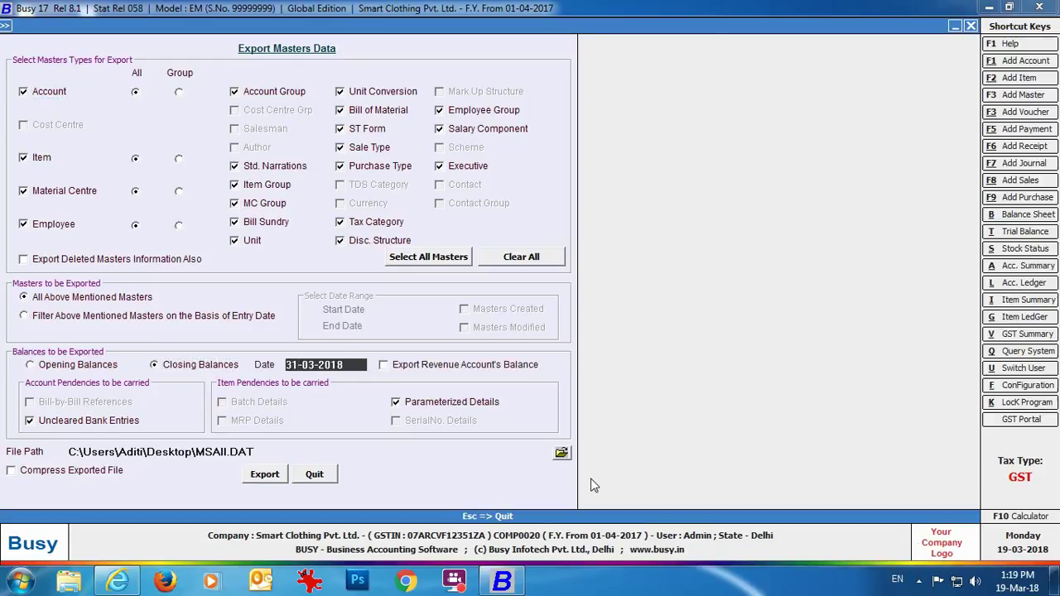
click(257, 454)
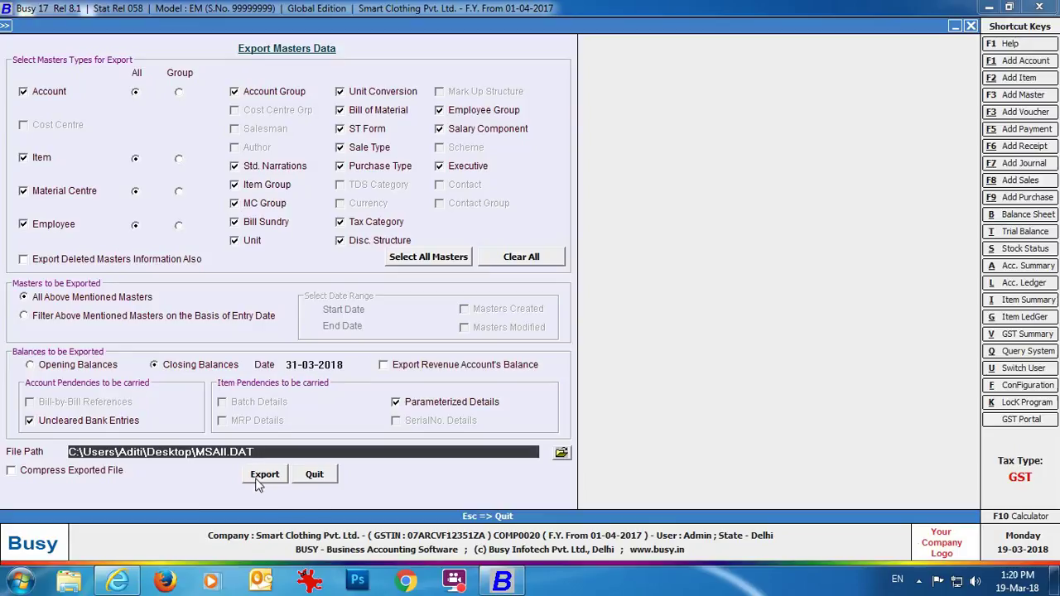
click(262, 475)
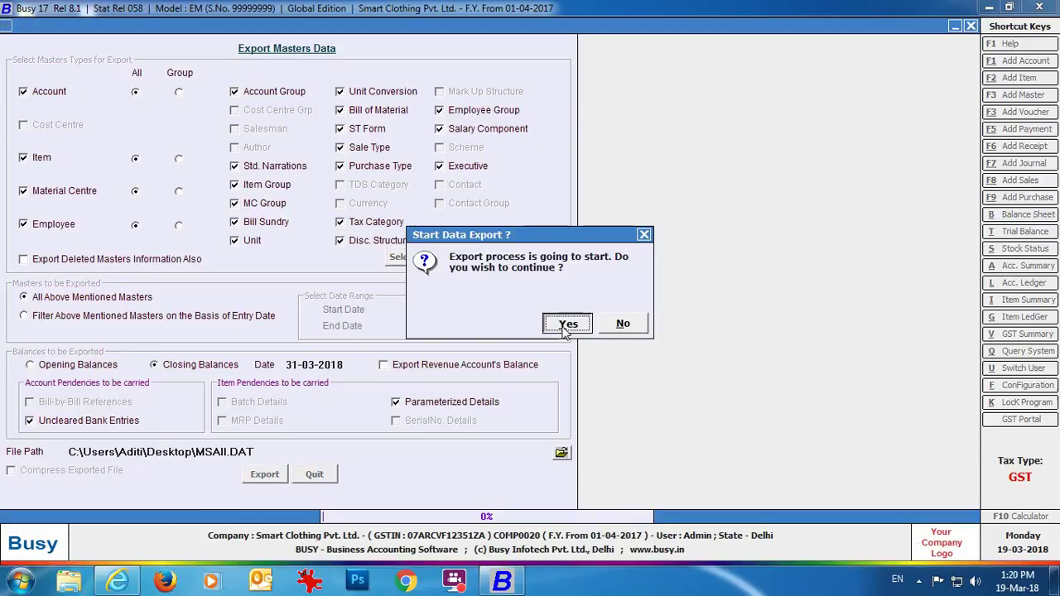
click(563, 326)
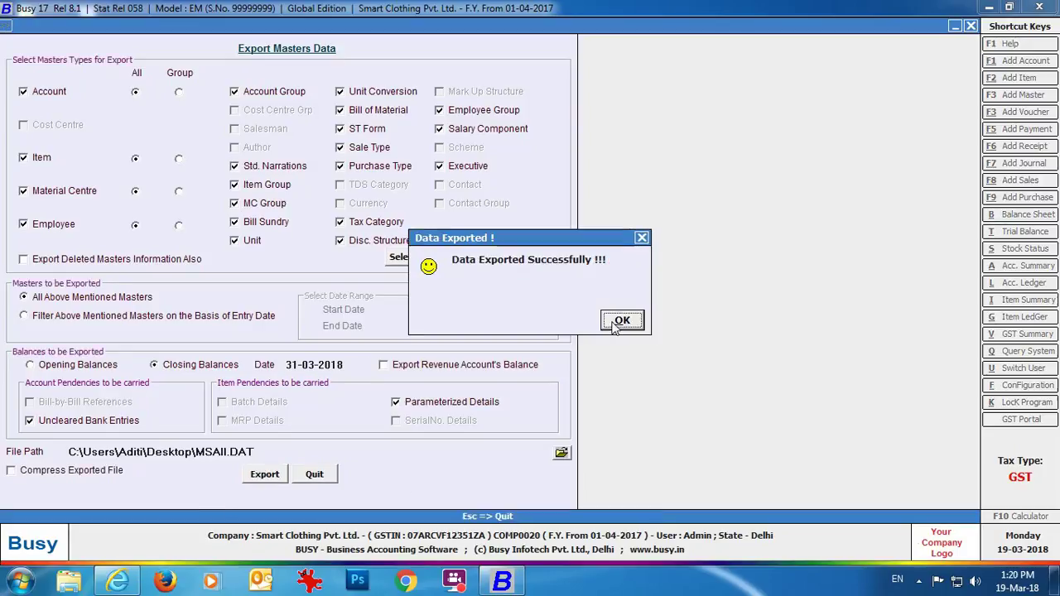
click(621, 320)
Close the current company and open Smart Clothings, logging in as admin with its password.
key(Escape)
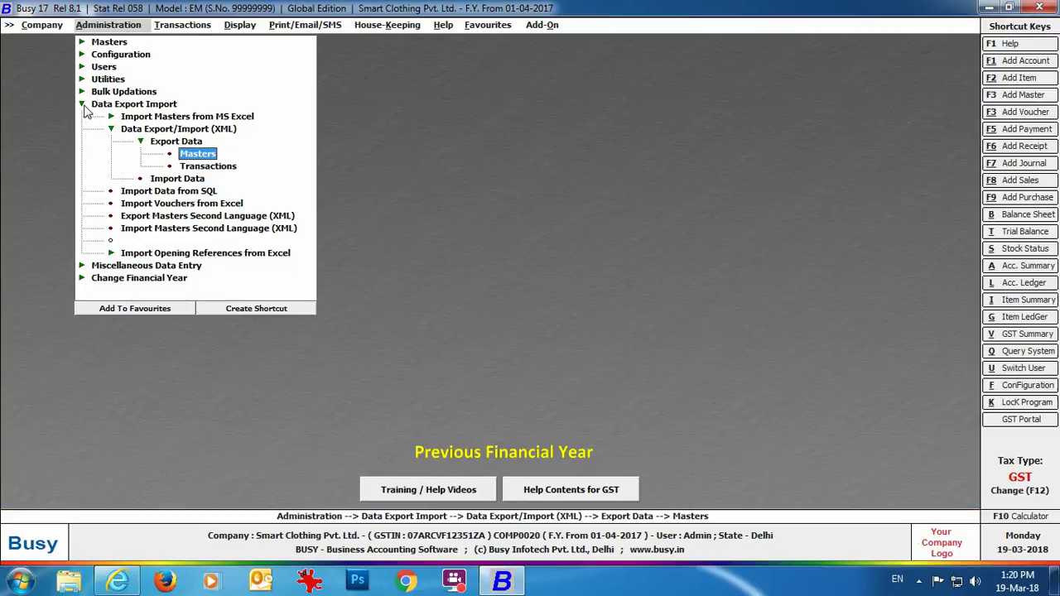
key(Escape)
key(Escape)
click(40, 25)
click(47, 41)
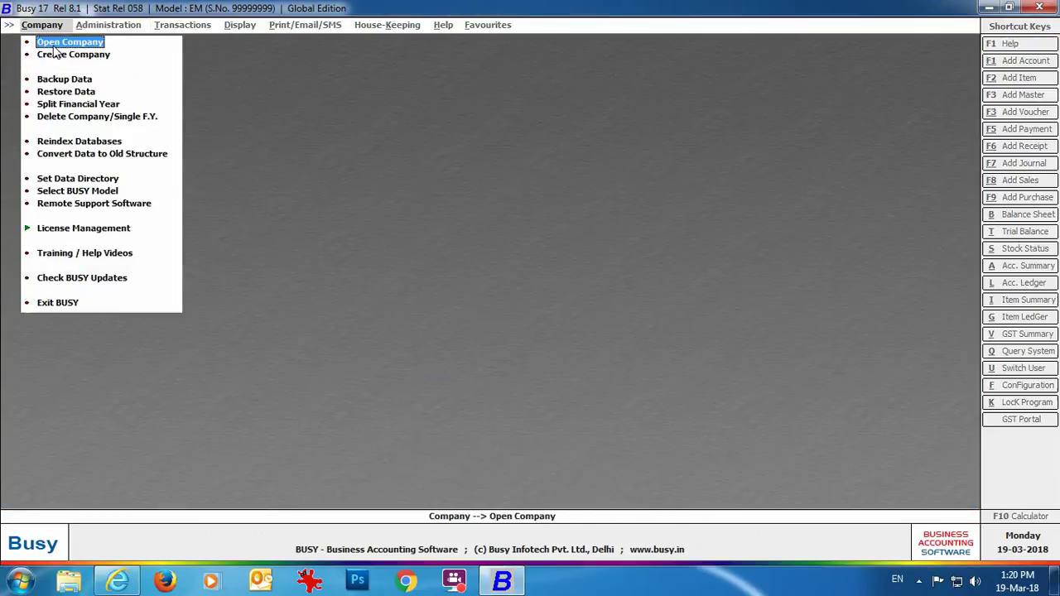
key(Return)
key(Down)
key(Down)
key(Down)
key(Down)
key(Return)
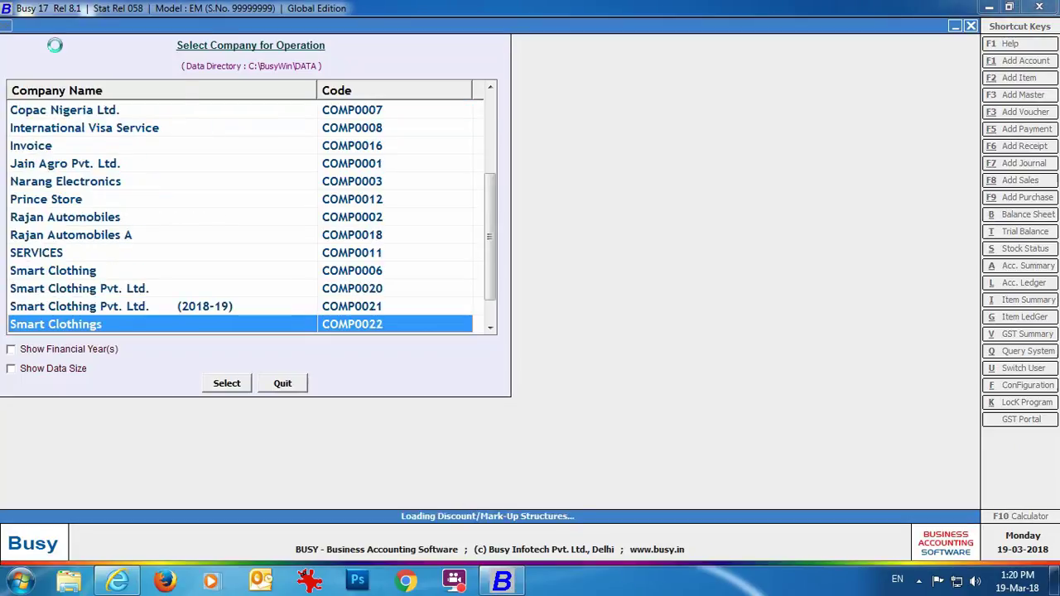
text(admin)
key(Return)
text(admin)
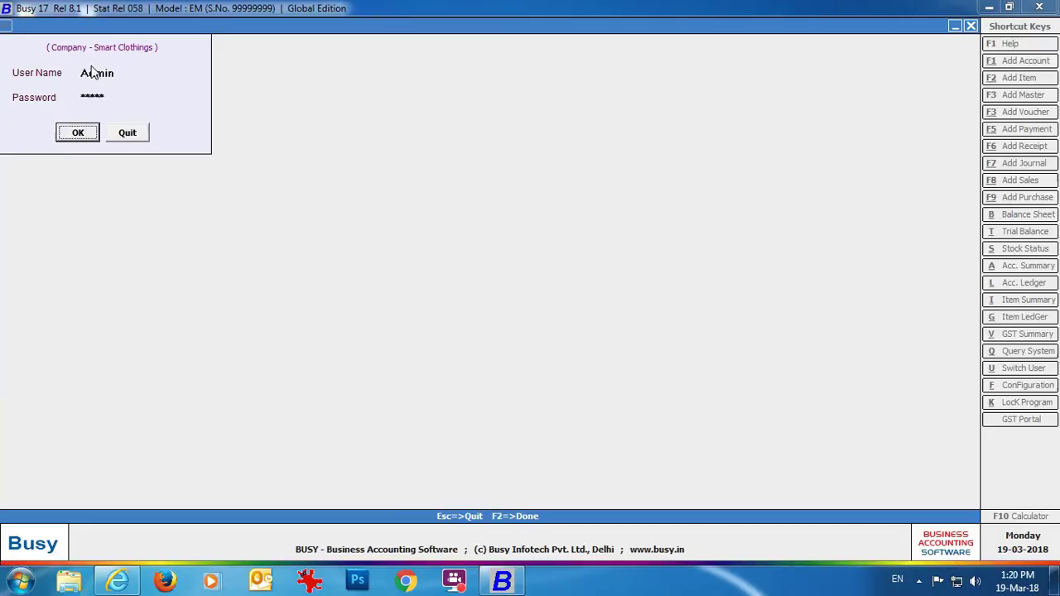
key(Return)
View the alphabetical opening trial balance for all accounts and confirm it is empty.
click(253, 29)
click(255, 54)
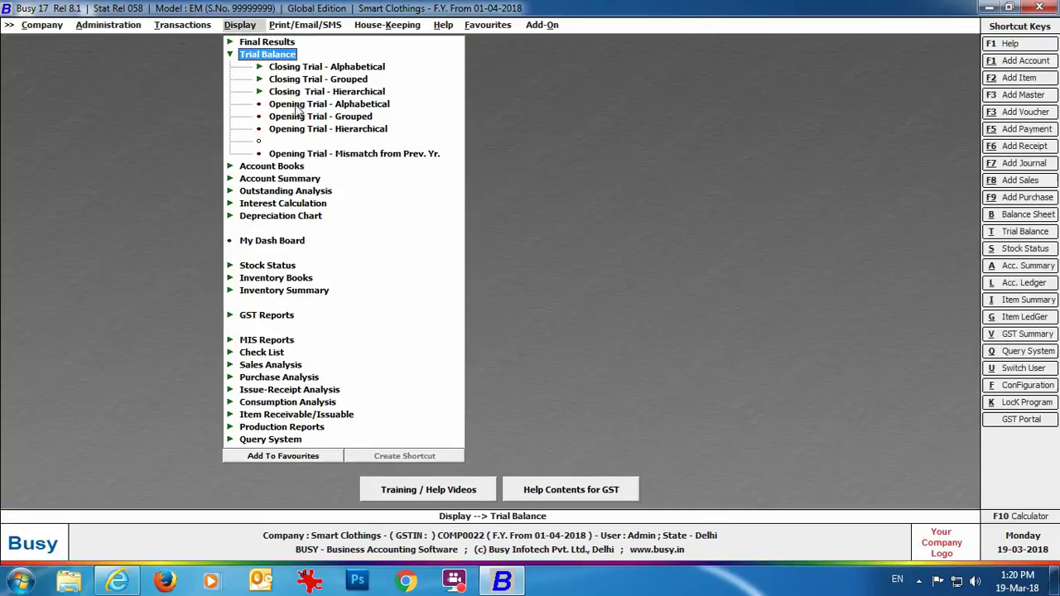
click(329, 104)
click(416, 311)
click(137, 172)
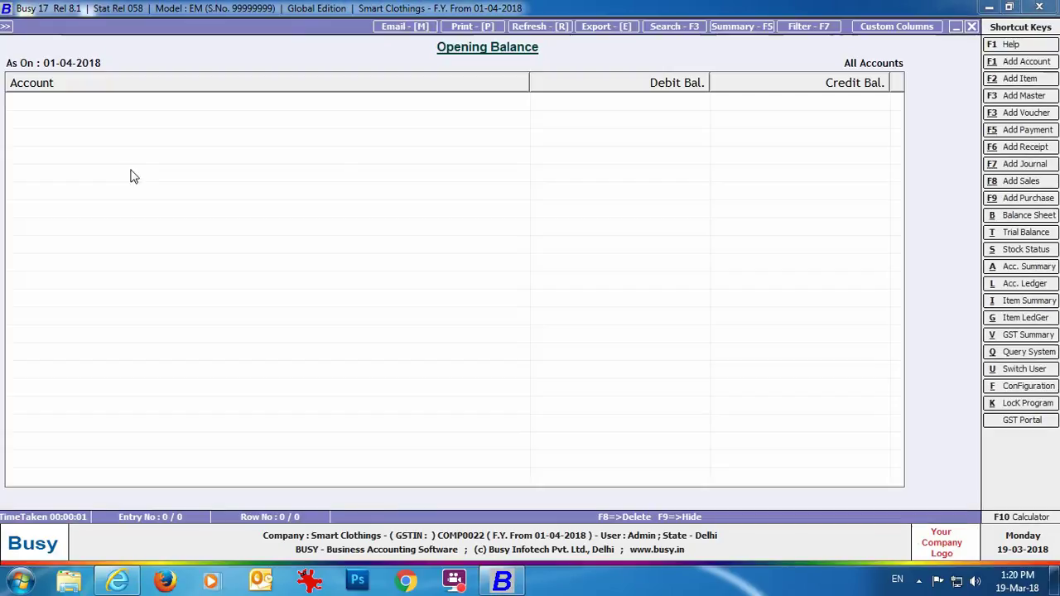
key(Escape)
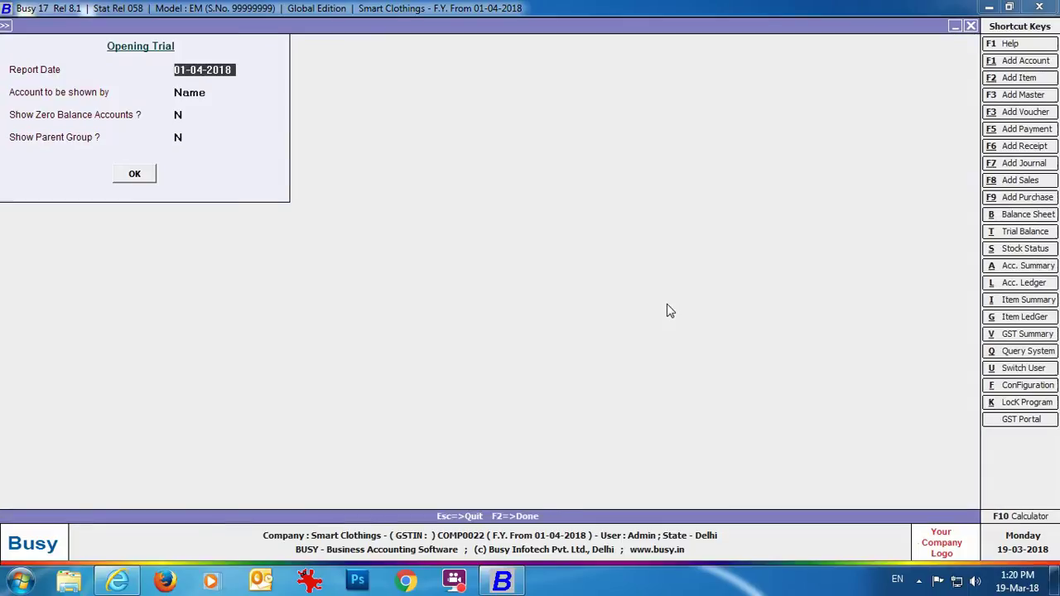
key(Escape)
key(Escape)
key(Escape)
key(Escape)
click(113, 28)
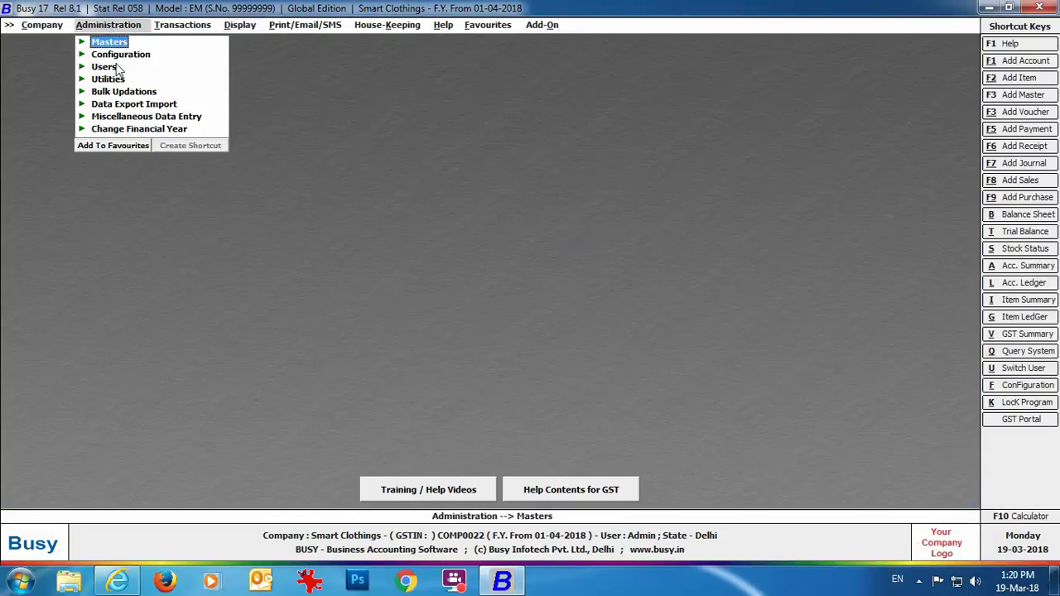
Start an XML data import and choose Desktop\MSAll.DAT as the source file.
click(126, 105)
click(161, 132)
click(178, 154)
key(Return)
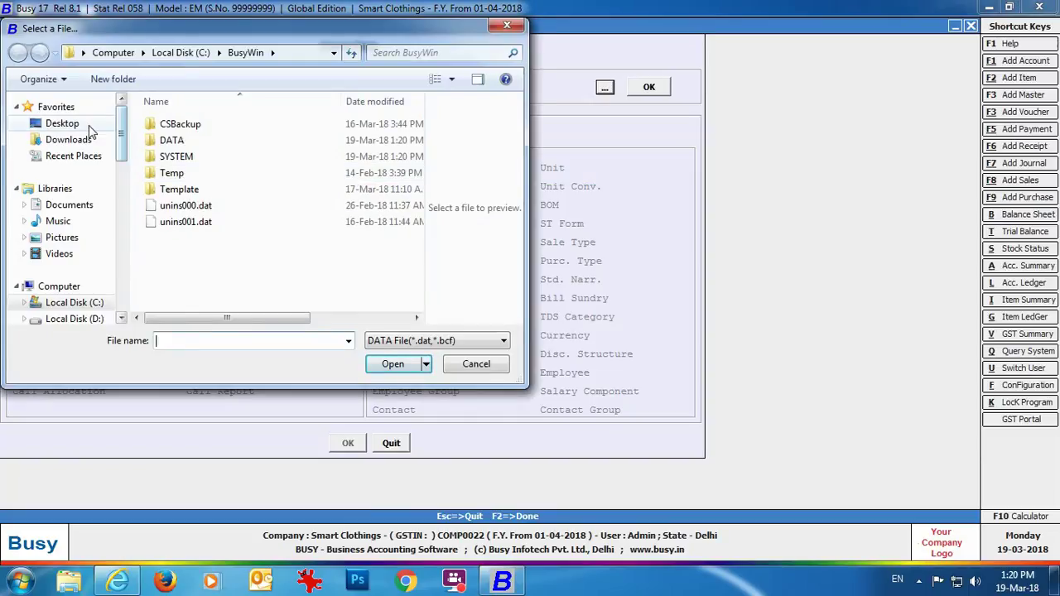
click(62, 123)
scroll(416, 172, down, 5)
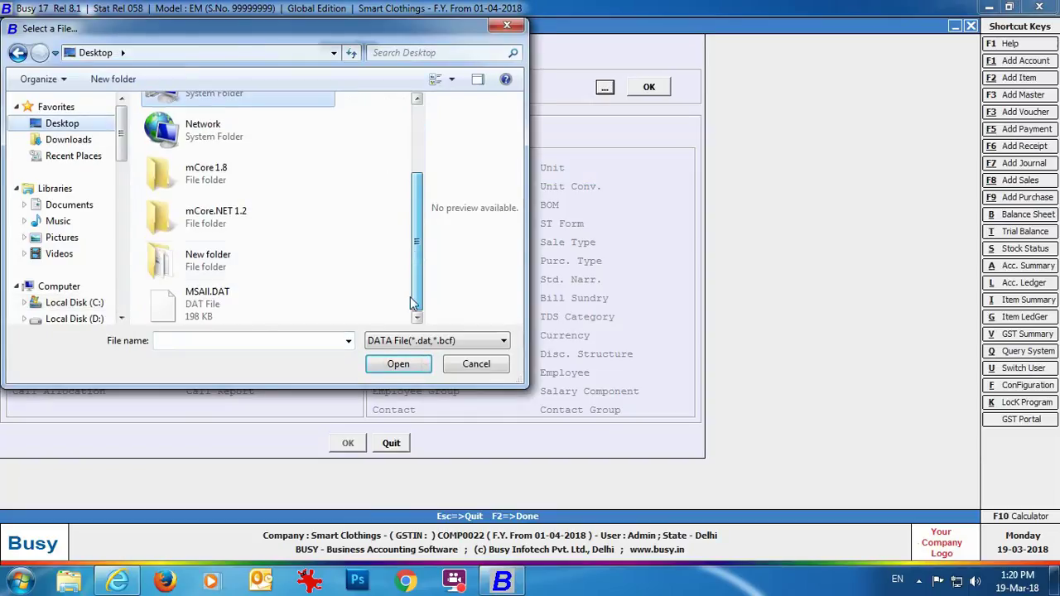
click(207, 298)
click(398, 364)
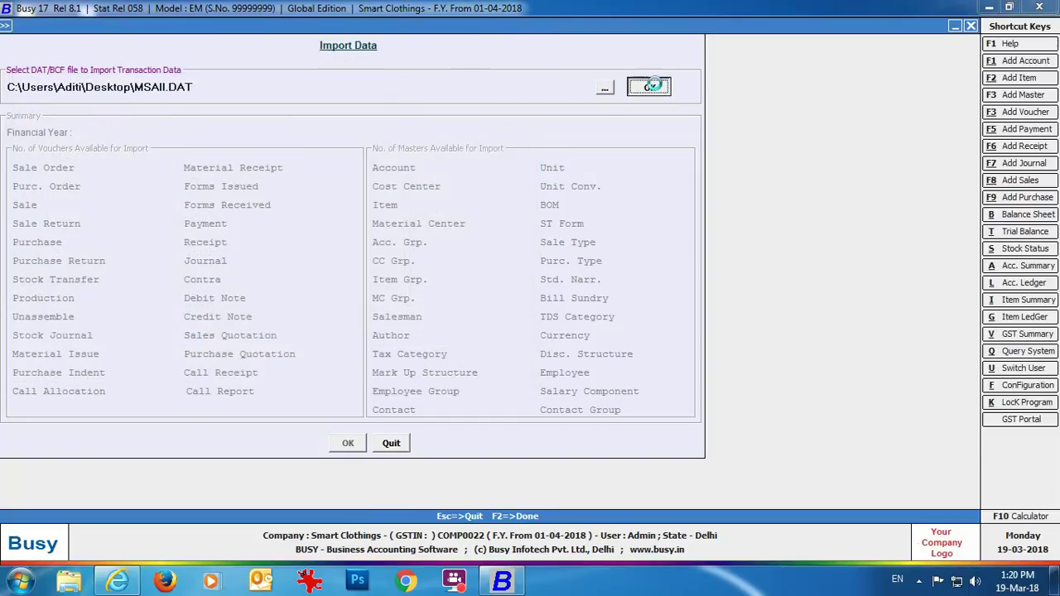
click(650, 88)
Import the masters, updating existing masters' opening balances and other information, with matched configurations.
click(348, 444)
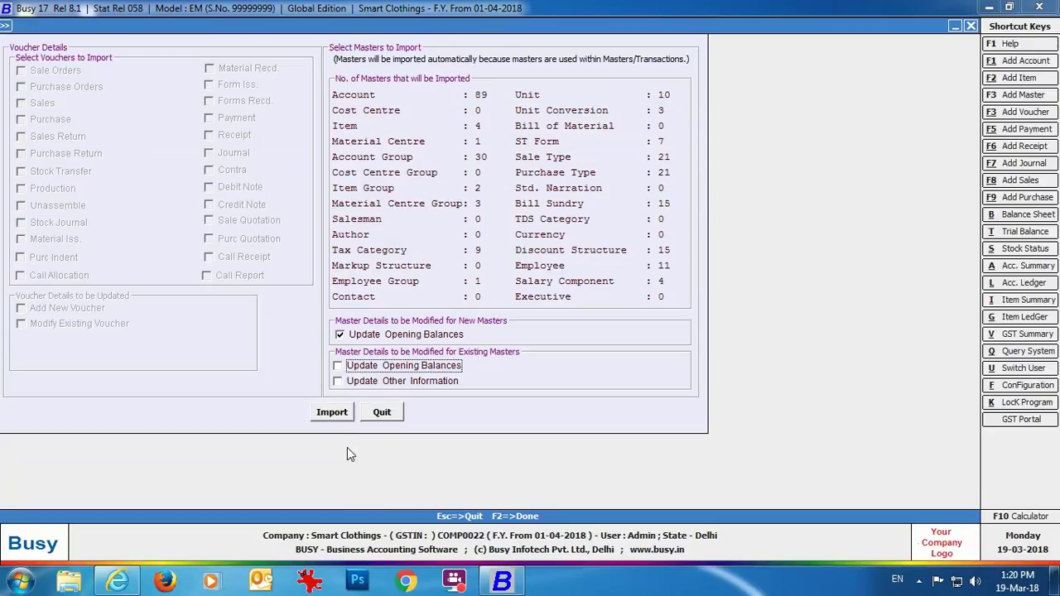
click(365, 367)
click(354, 383)
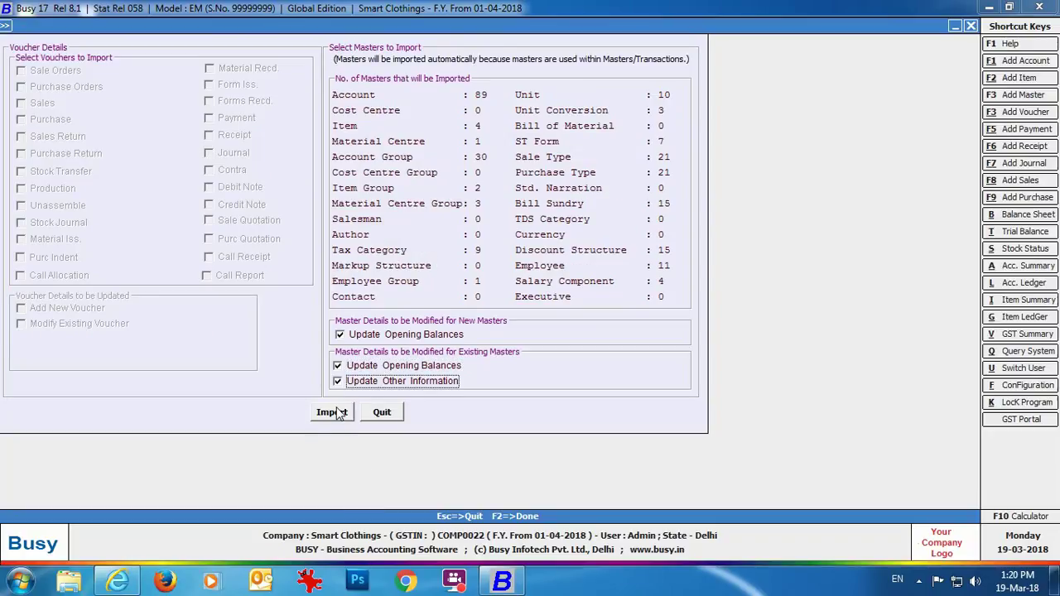
click(331, 413)
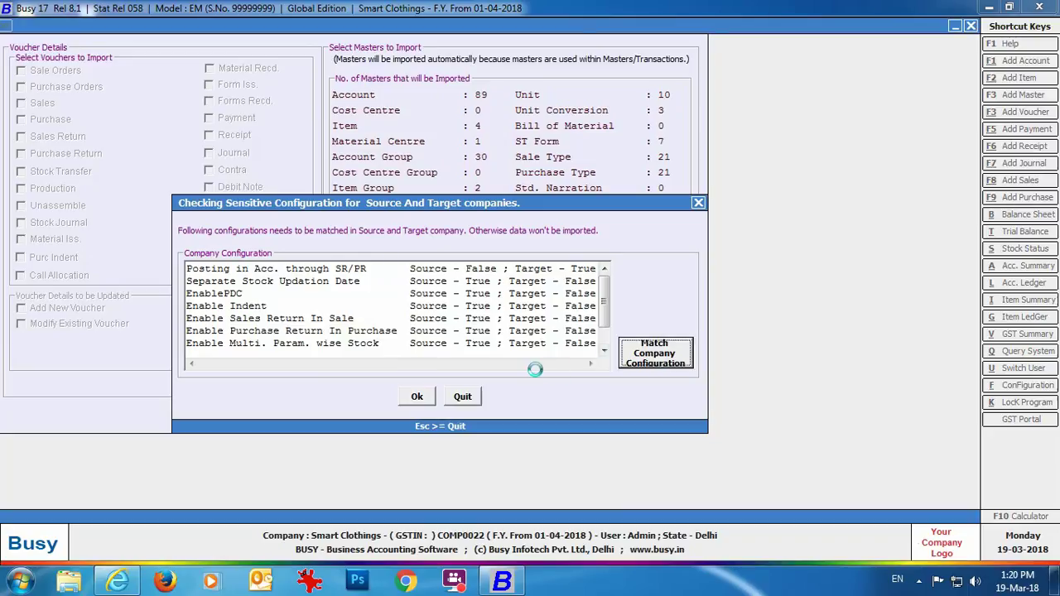
click(417, 396)
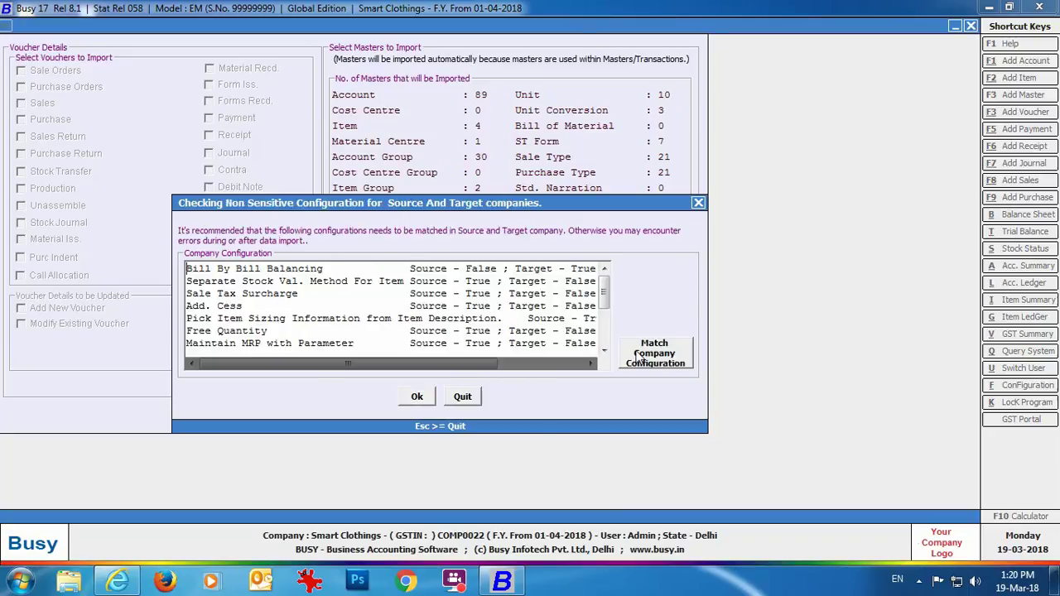
click(654, 354)
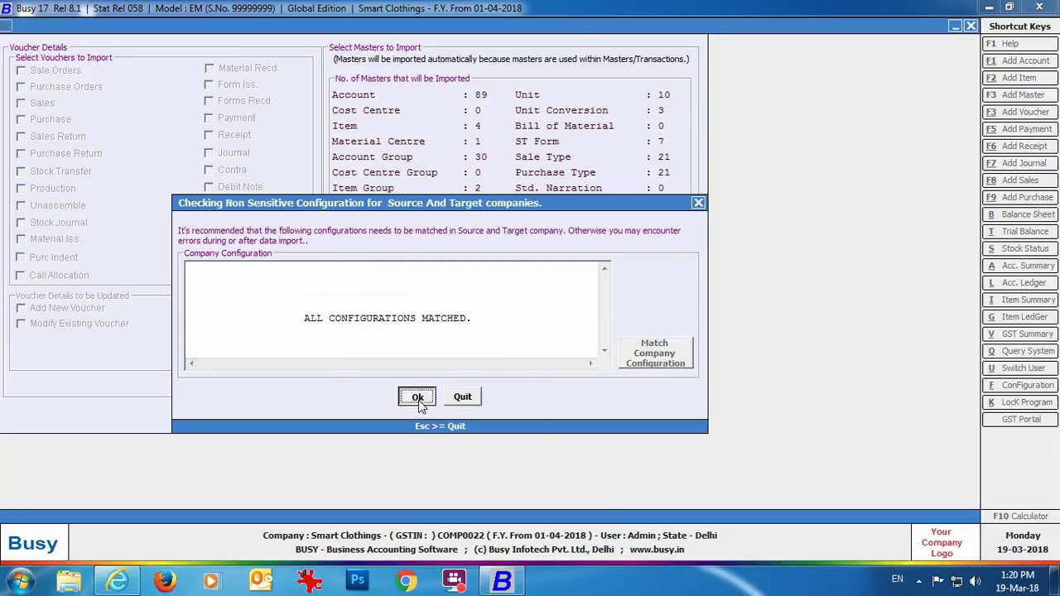
click(417, 398)
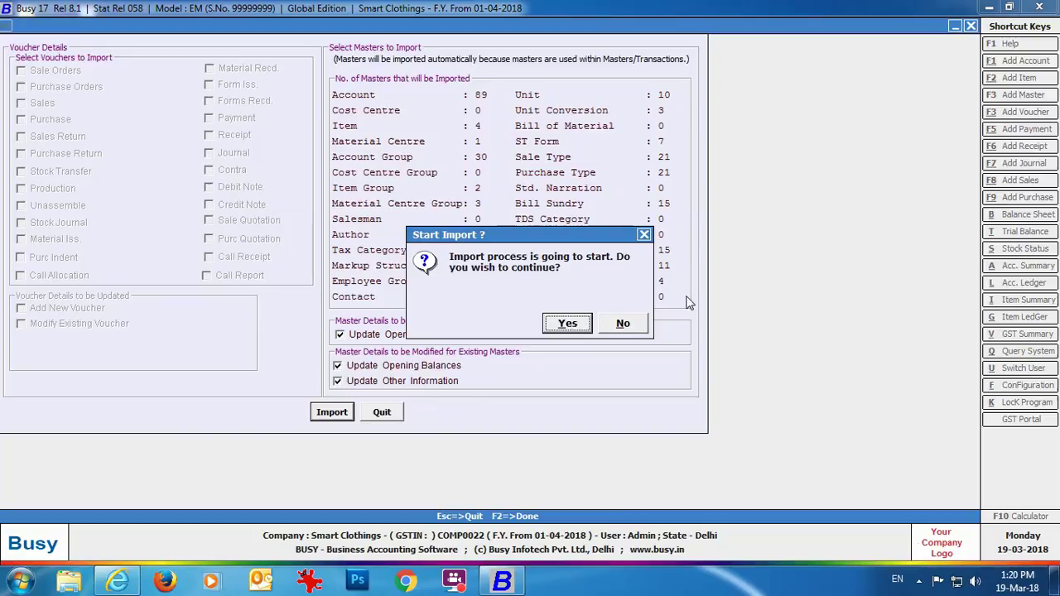
click(568, 323)
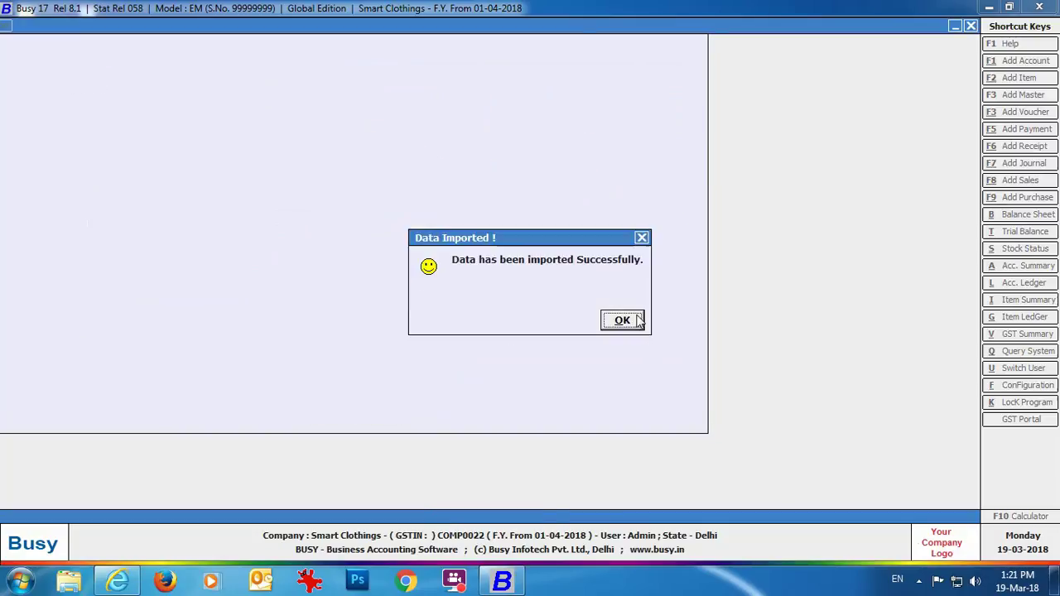
click(622, 321)
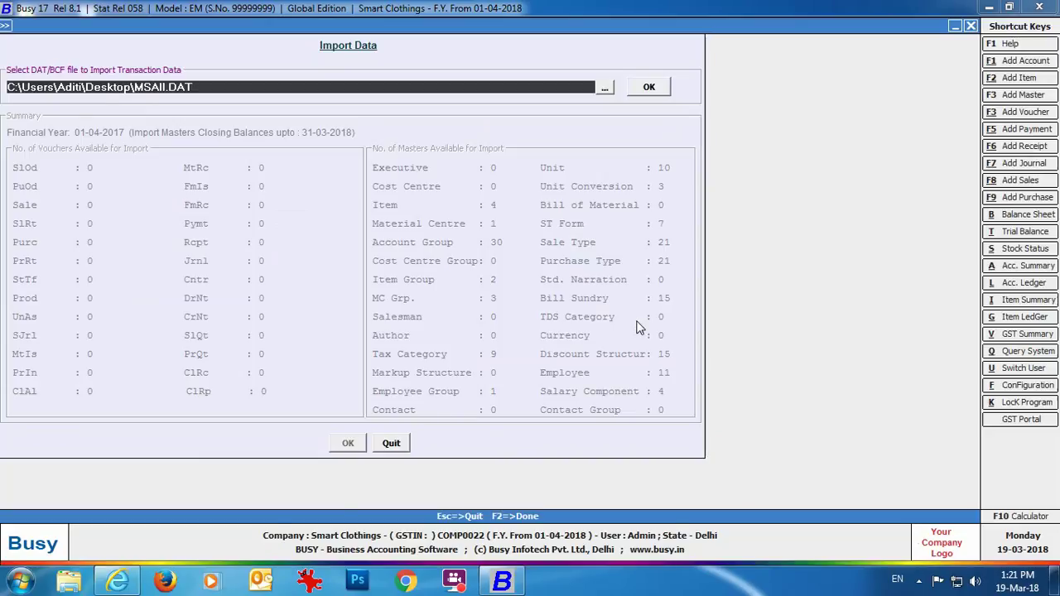
key(Escape)
key(Escape)
click(240, 24)
View the alphabetical opening trial balance for all accounts, totalling 6,52,520.00 Dr and 6,46,520.00 Cr.
click(267, 54)
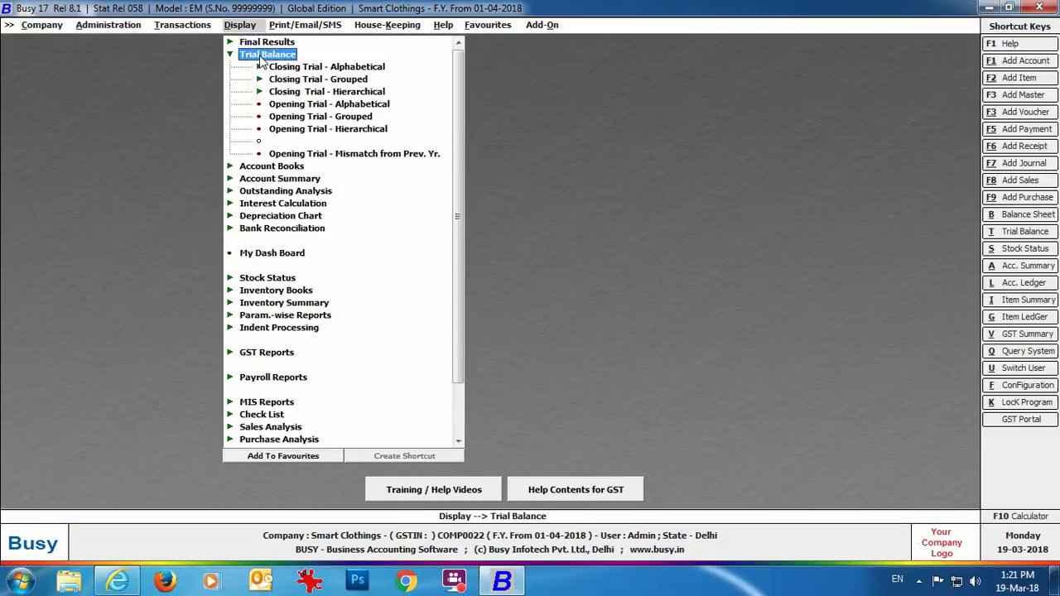
click(300, 107)
click(417, 319)
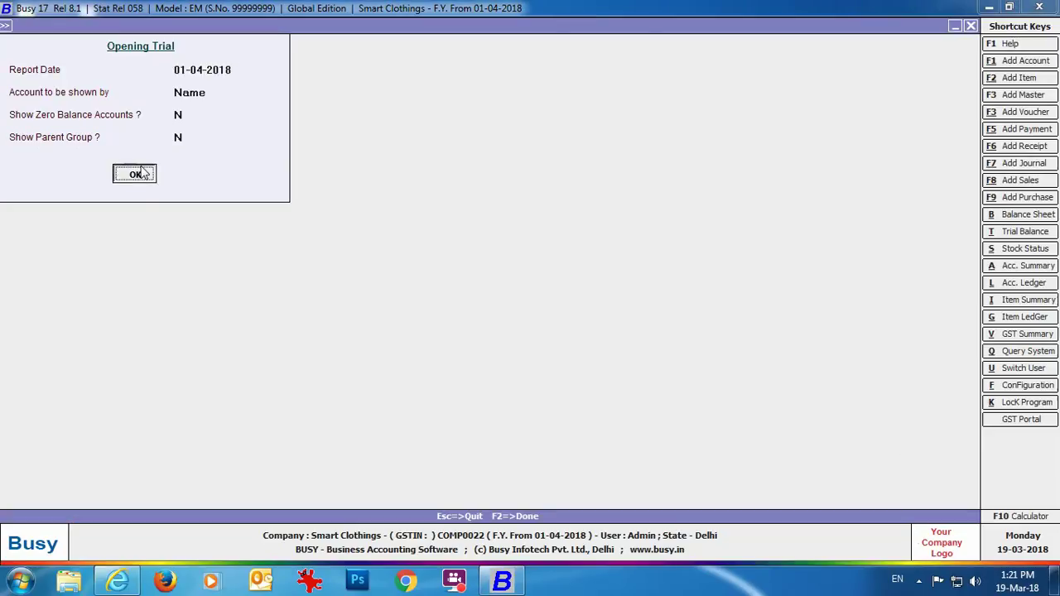
click(137, 173)
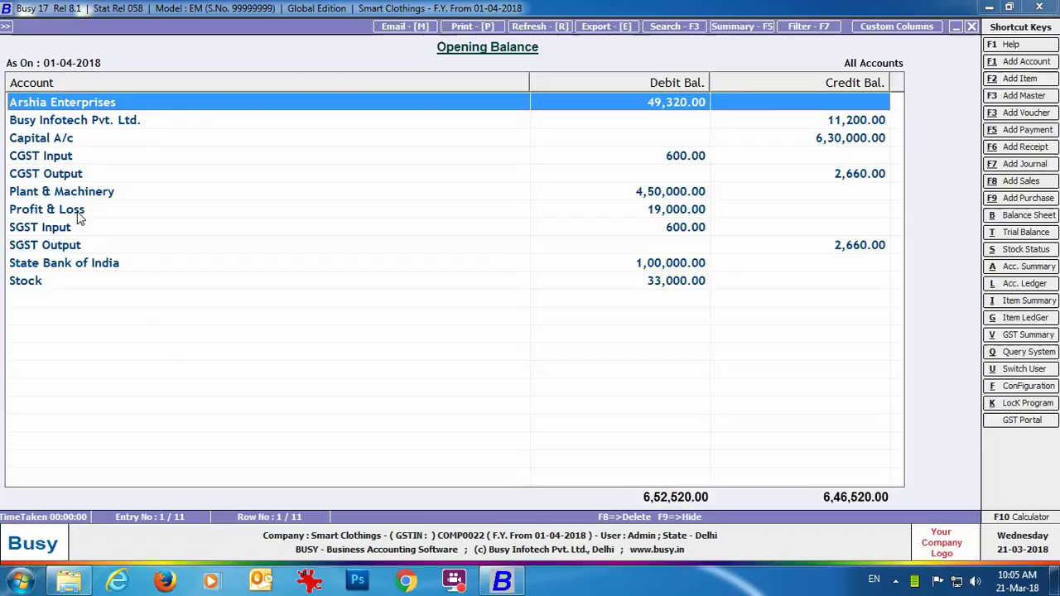
click(79, 209)
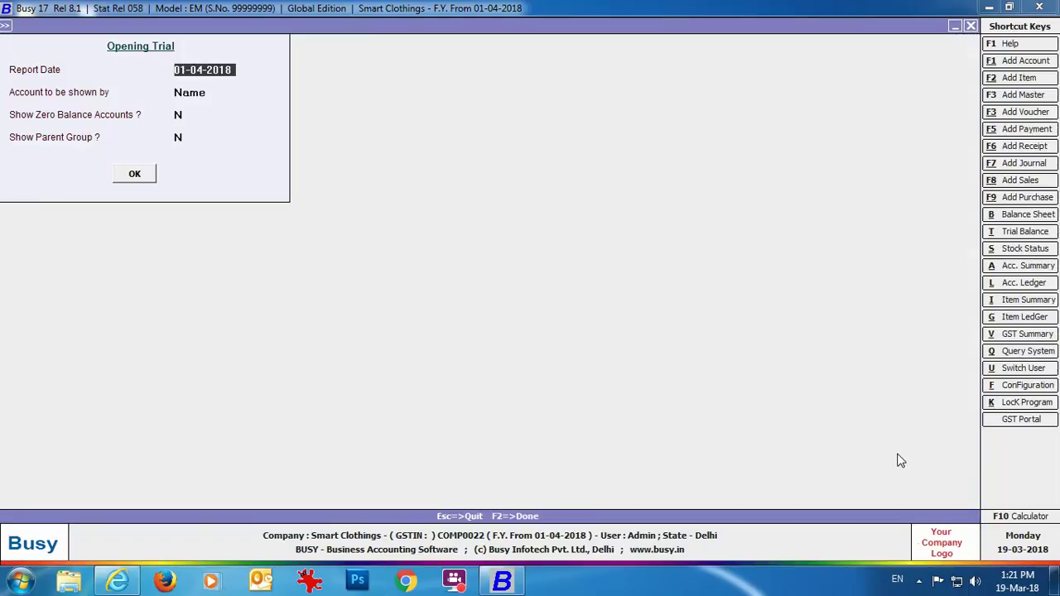
key(Escape)
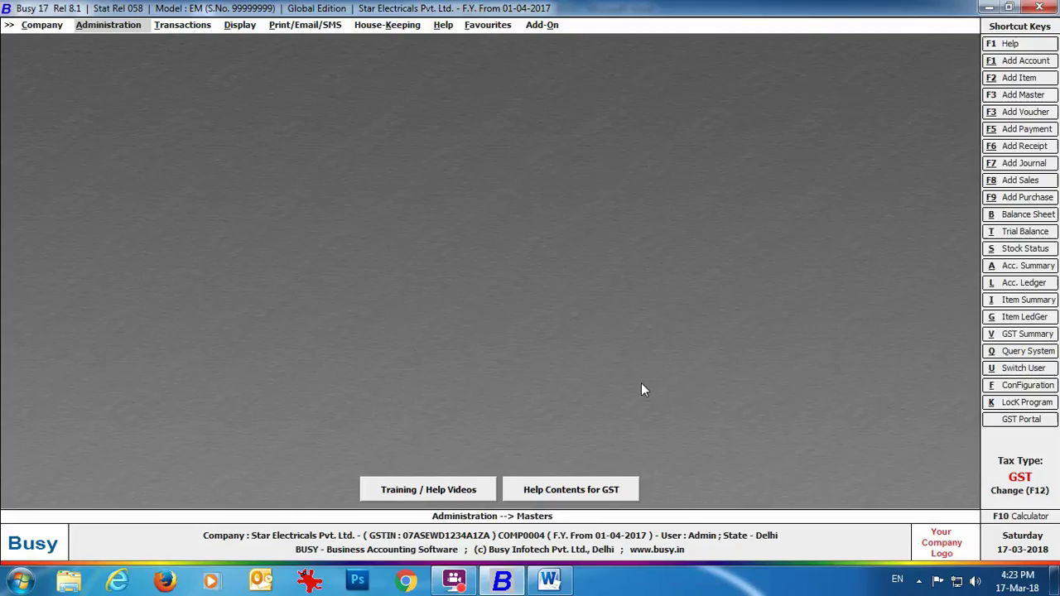
Begin a financial-year split of Smart Clothing Pvt. Ltd., logging in as admin.
click(43, 25)
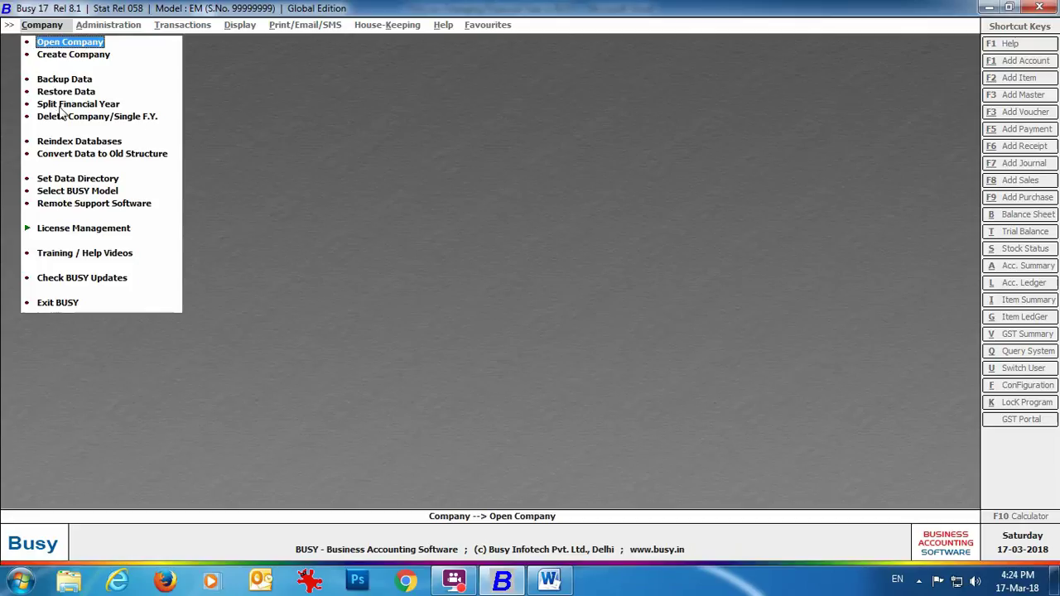
click(61, 105)
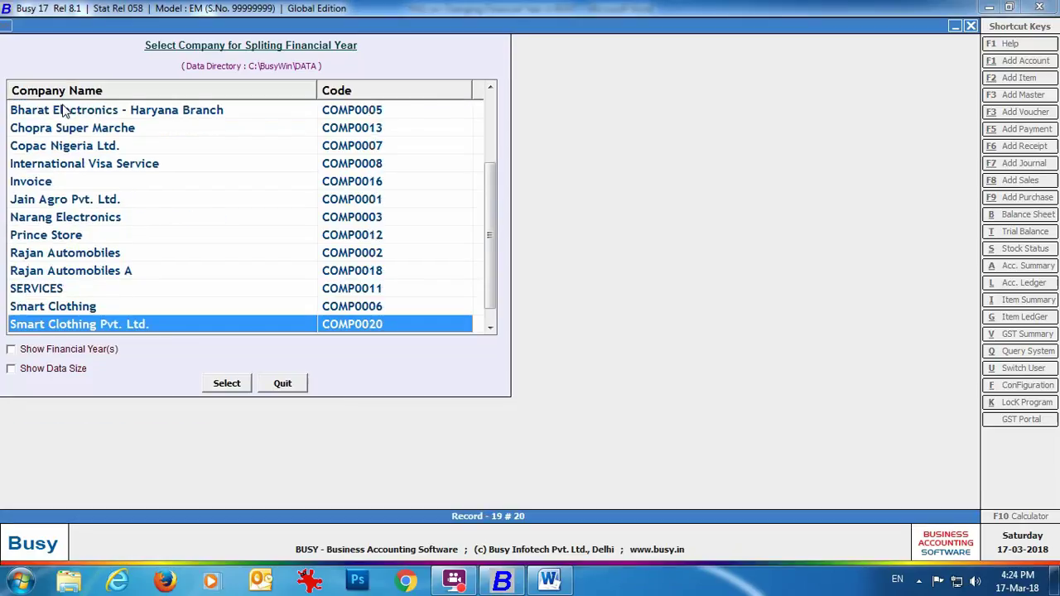
key(Return)
text(admin)
key(Return)
text(*****)
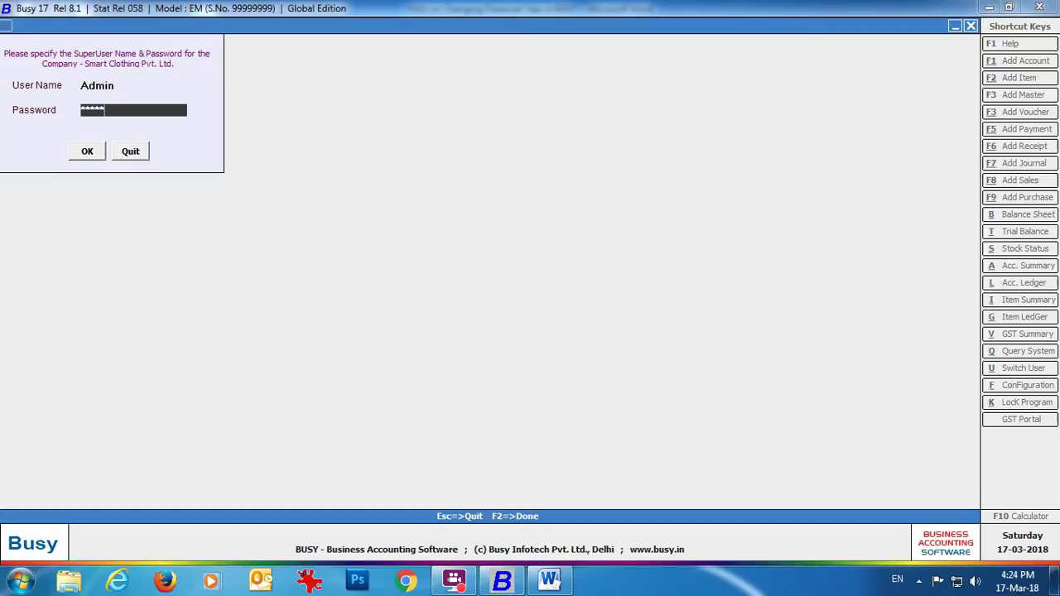
key(Return)
key(Return)
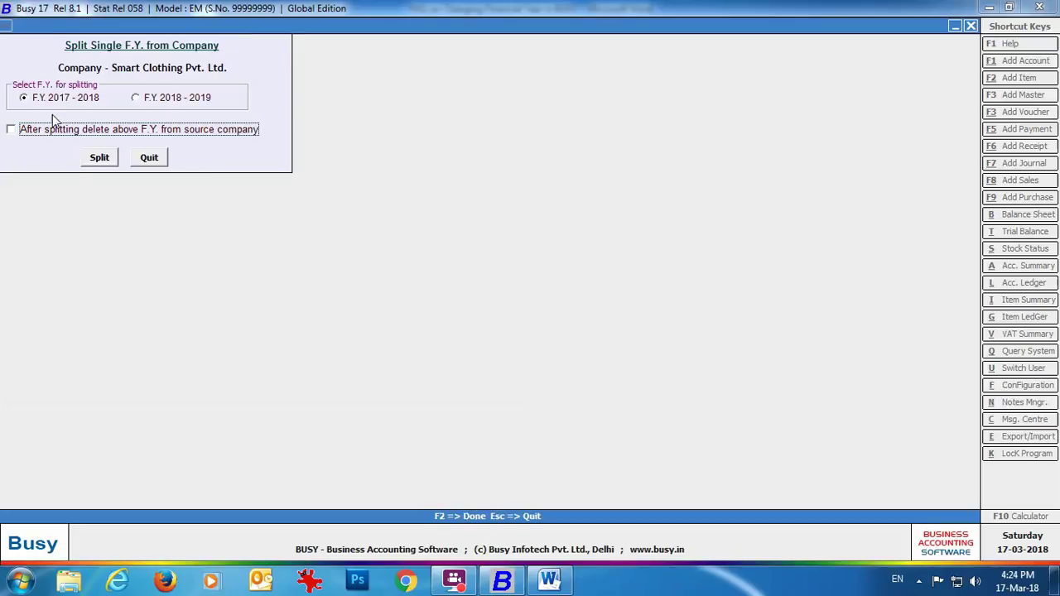
Split off F.Y. 2018-2019 and open the new Smart Clothing Pvt. Ltd. (2018-19) company.
click(137, 98)
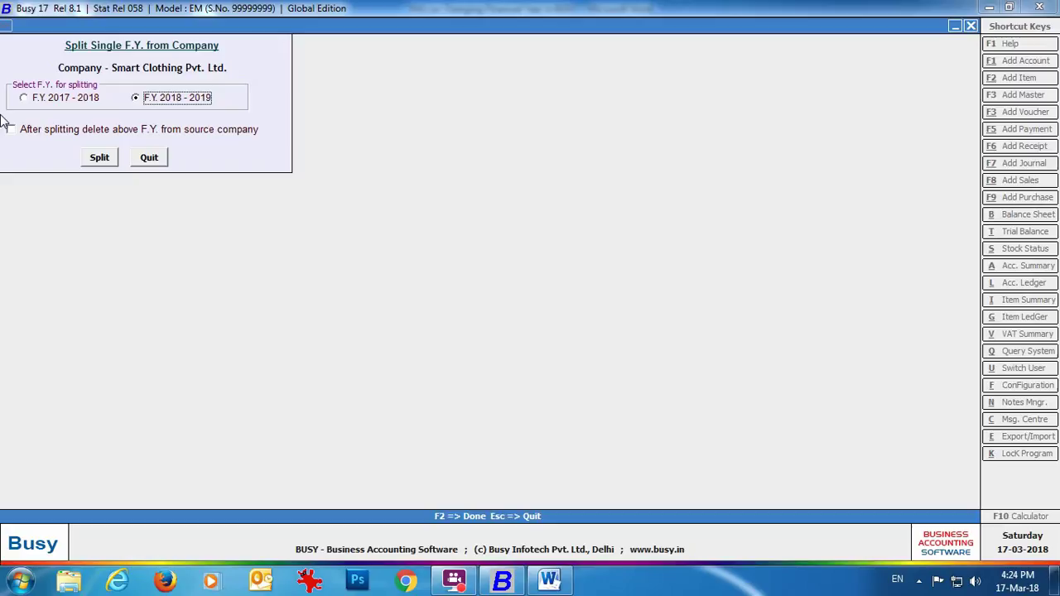
click(99, 158)
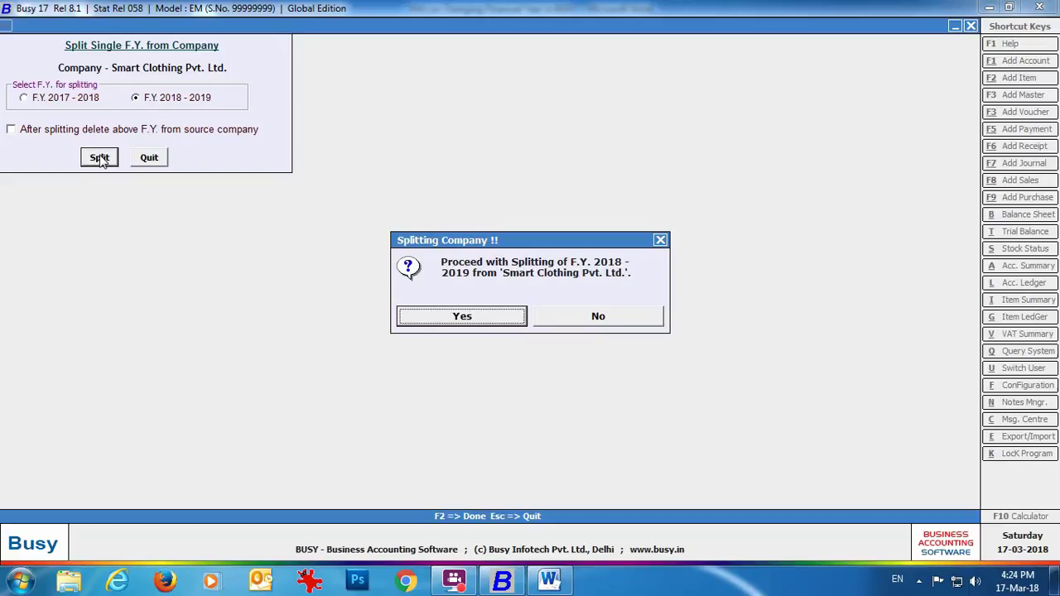
click(463, 319)
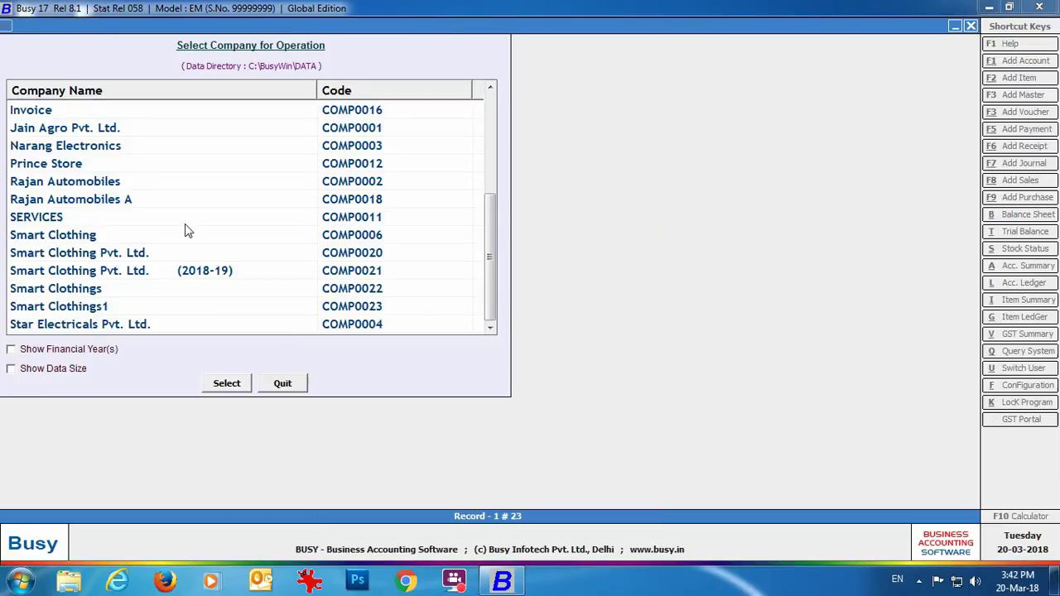
click(41, 272)
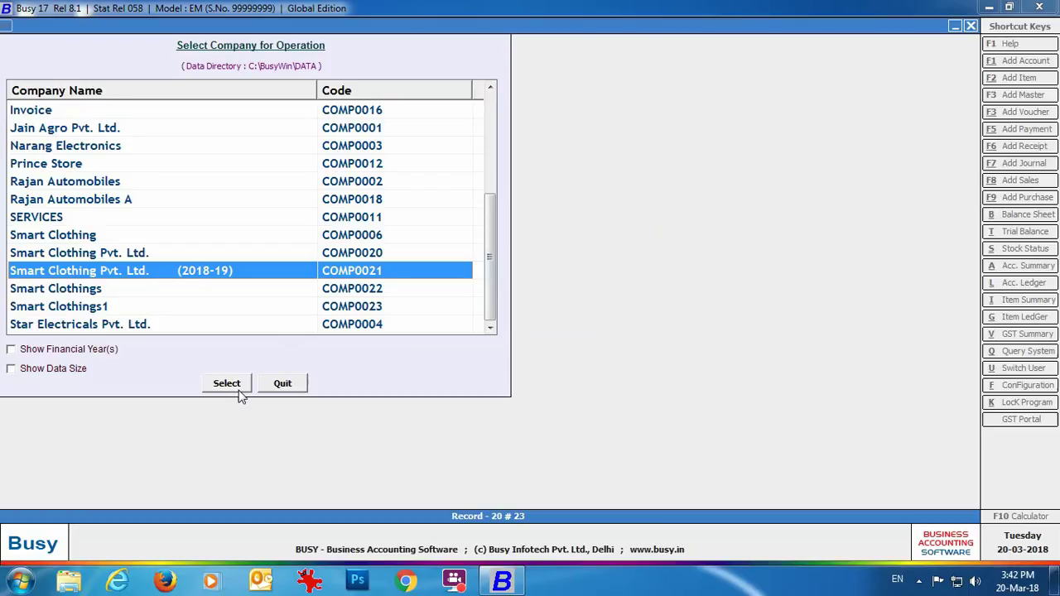
click(240, 390)
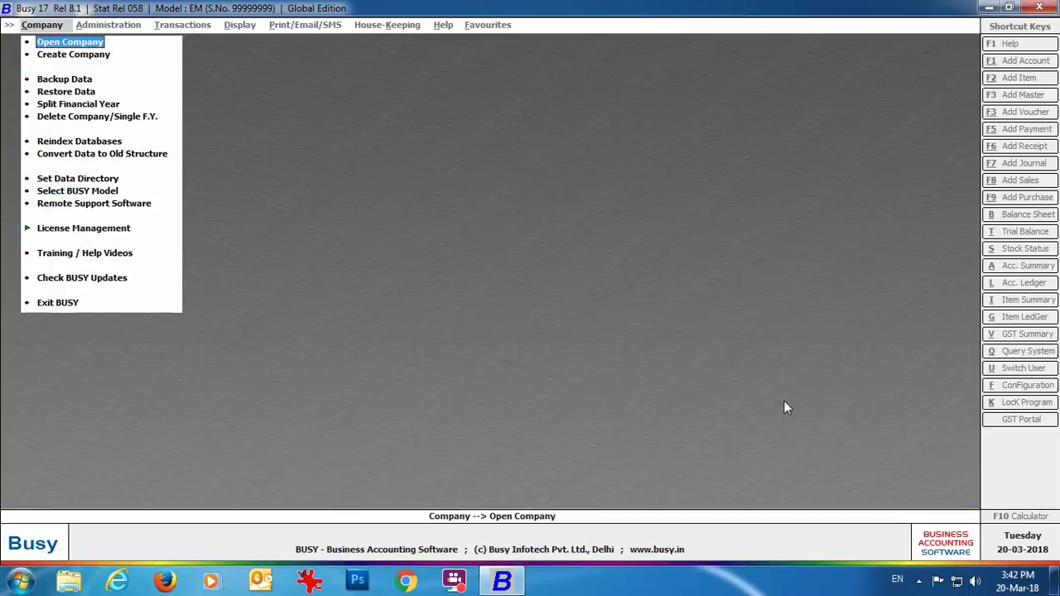